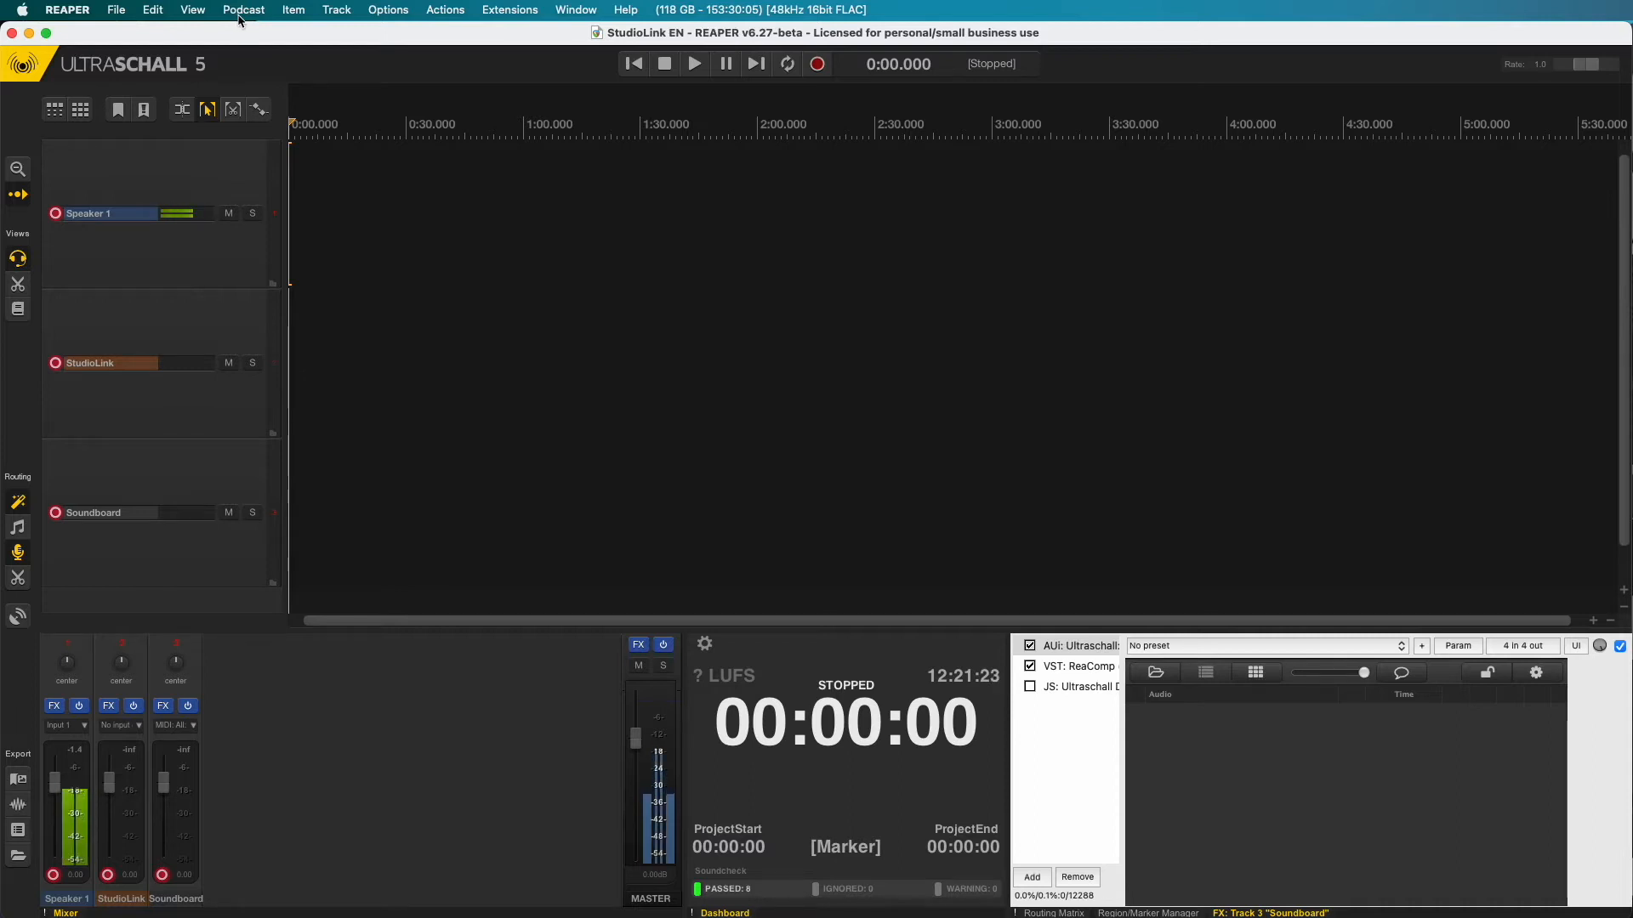
- Open the Podcast menu over the Speaker 1, StudioLink and Soundboard project
left_click(239, 15)
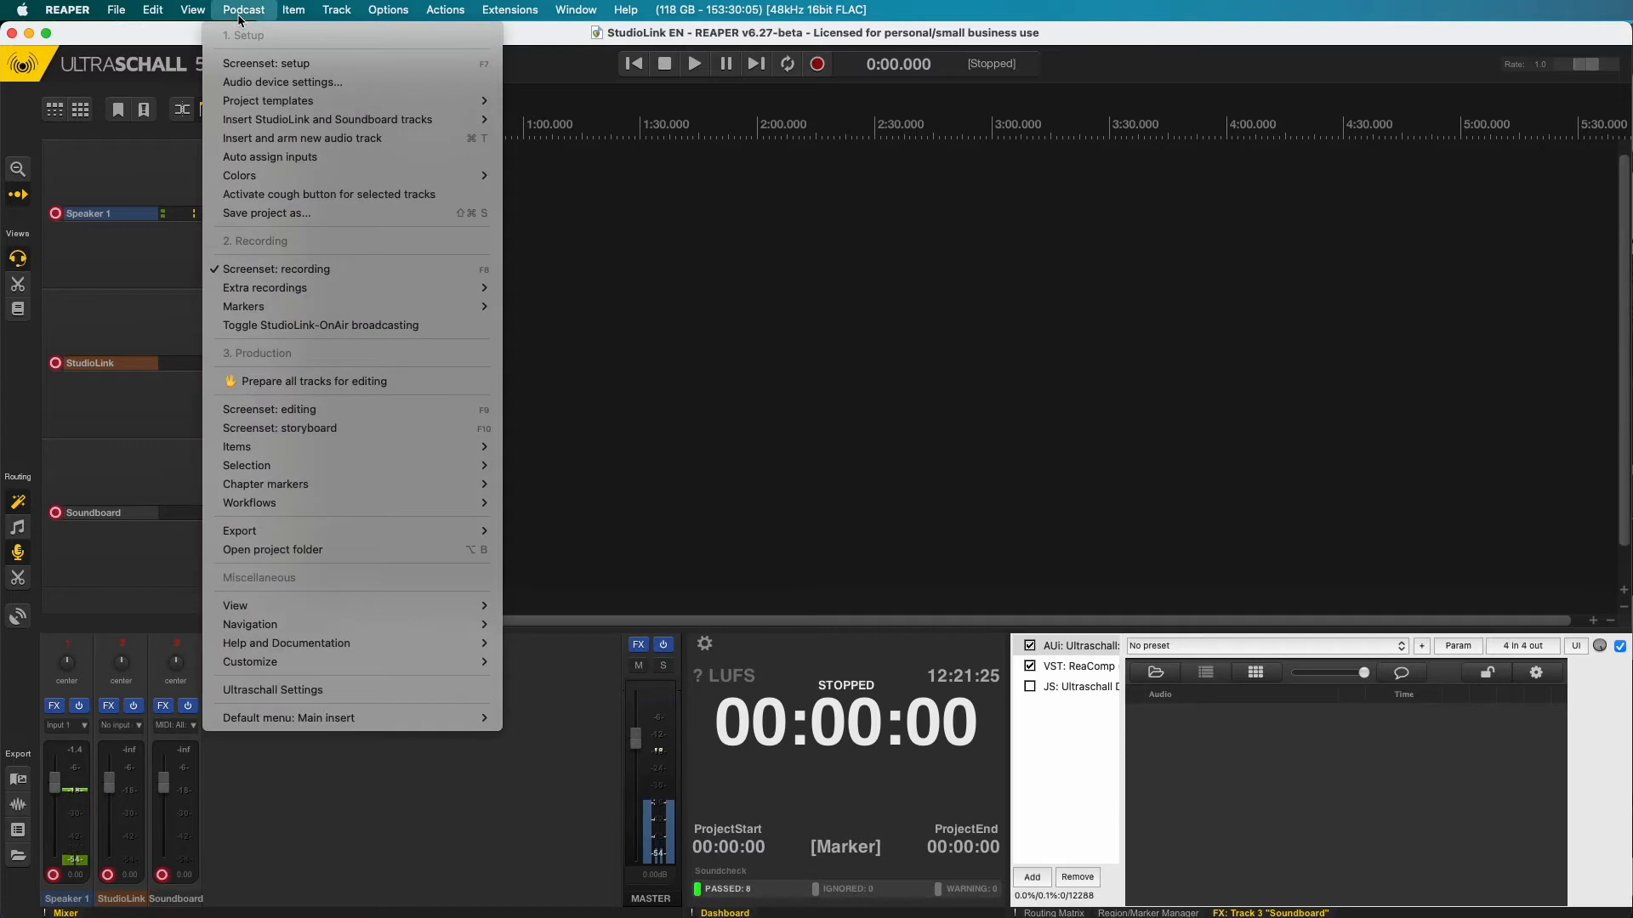
- Add a StudioLink track via Podcast > Insert StudioLink and Soundboard tracks > Insert StudioLink track
mouse_move(395, 122)
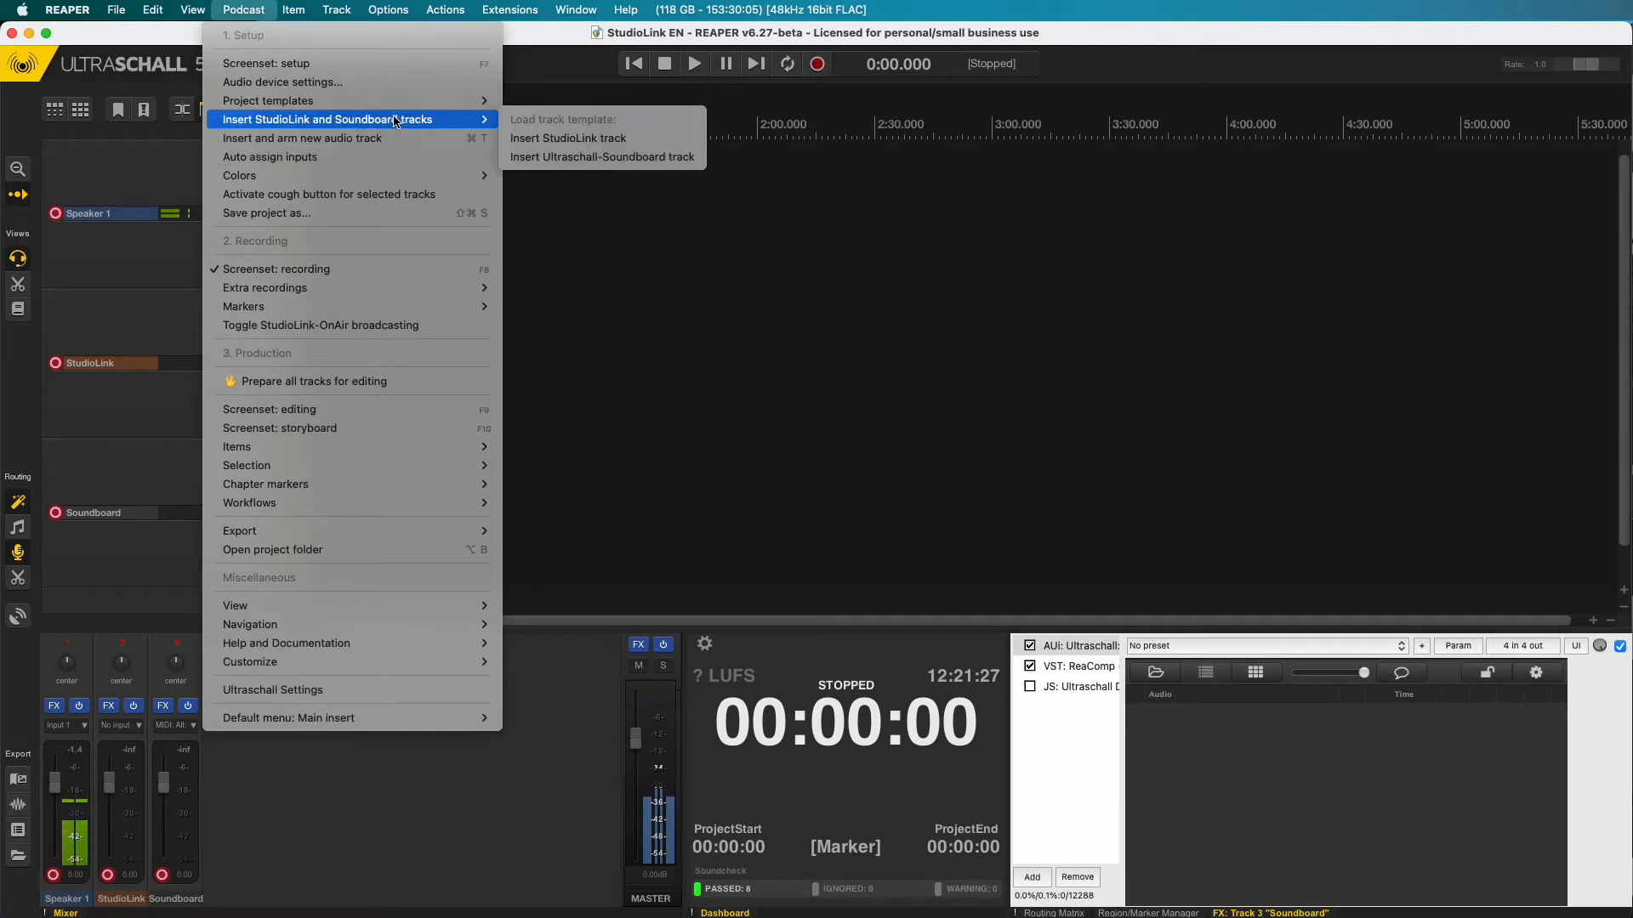
mouse_move(446, 104)
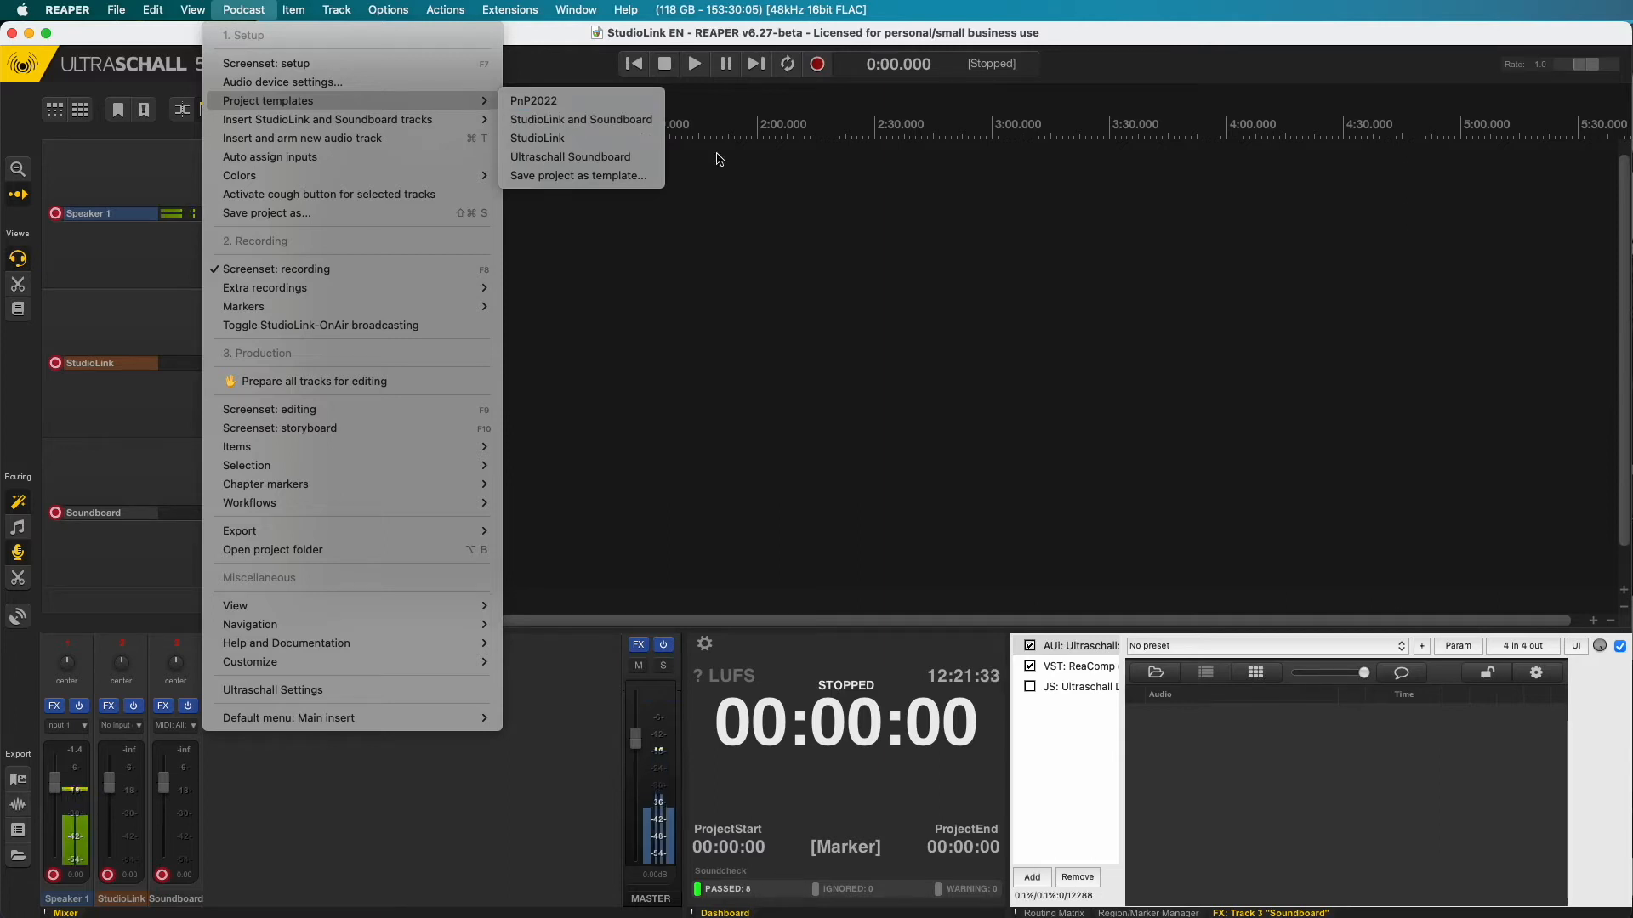
left_click(804, 240)
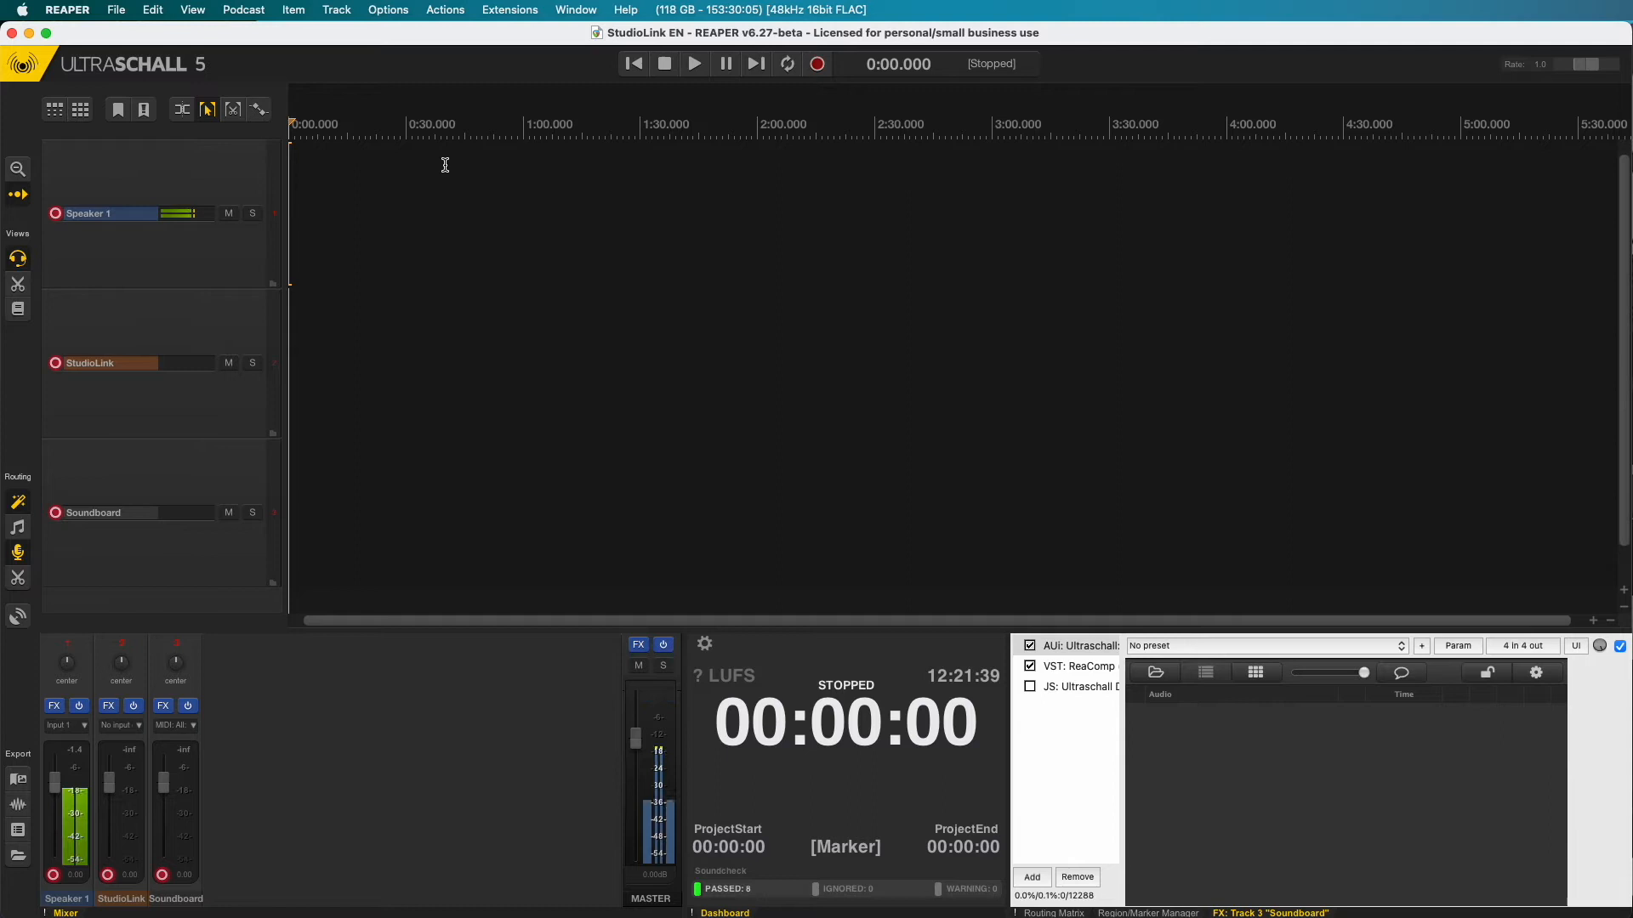
left_click(243, 9)
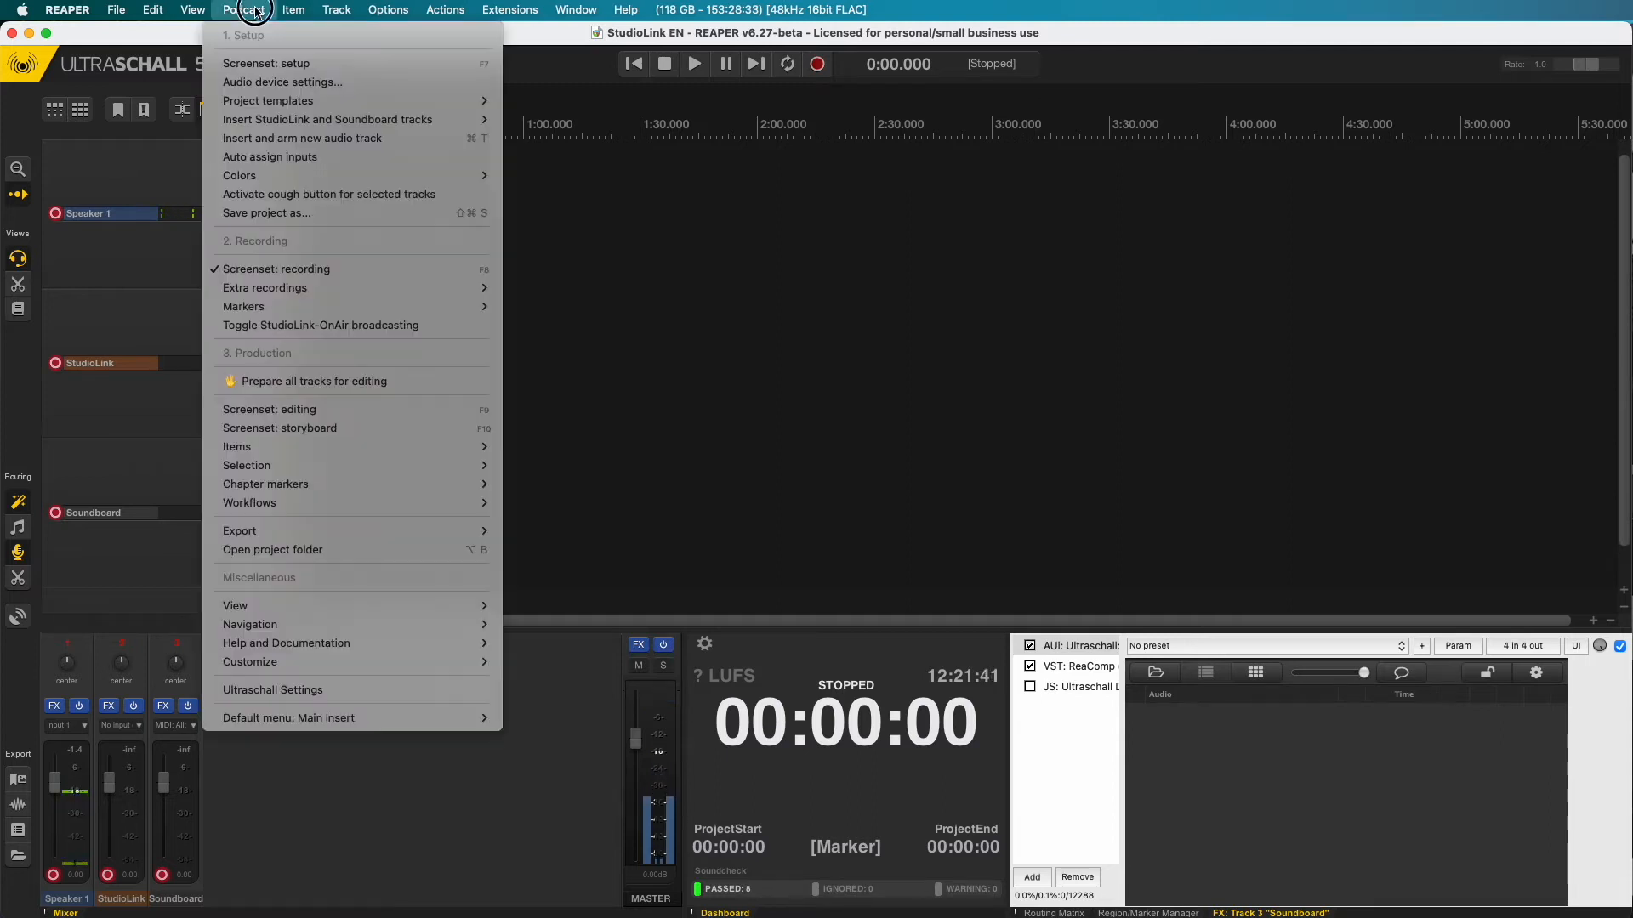
mouse_move(286, 125)
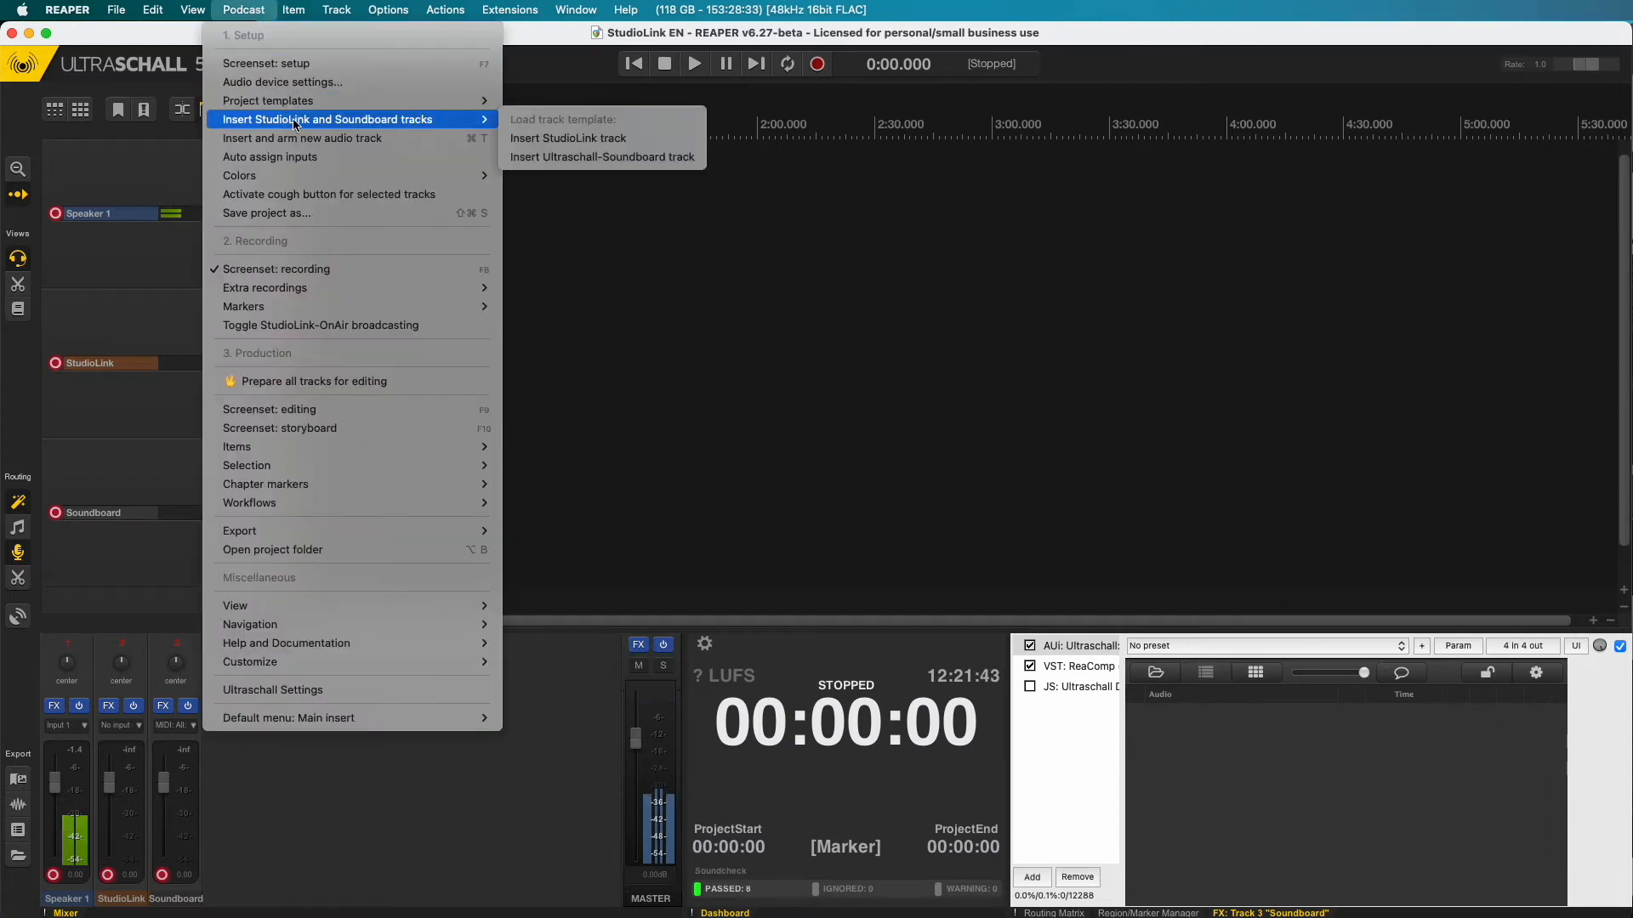
left_click(568, 140)
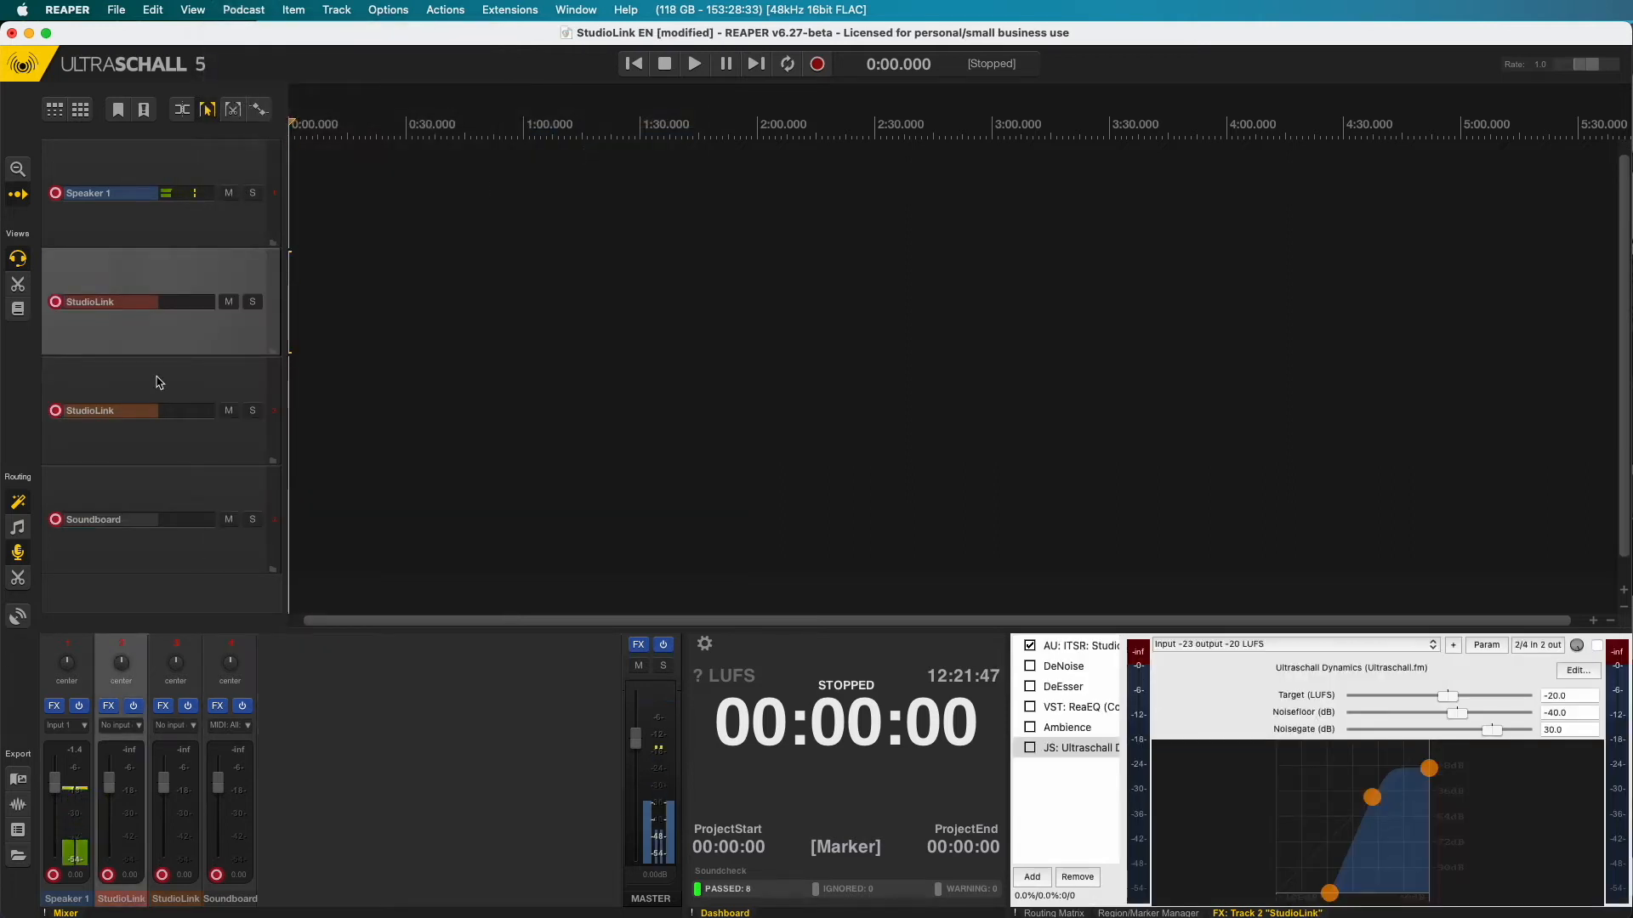
- Duplicate the new StudioLink track twice and place the edit position near 16 seconds
left_click(171, 343)
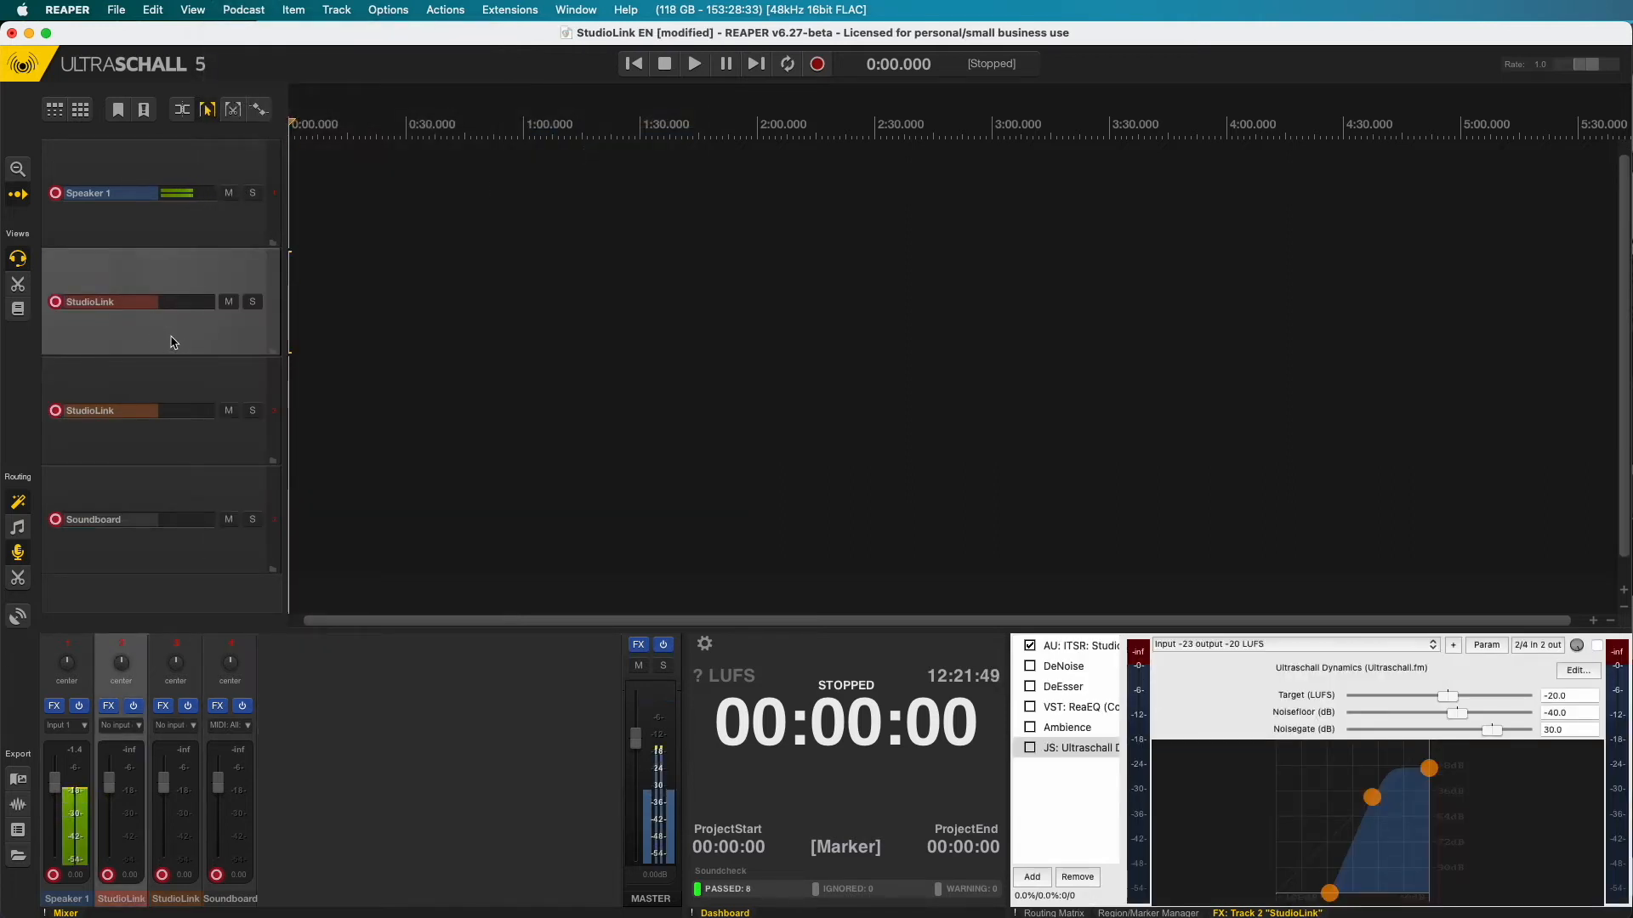
key("super+d")
key("super+d")
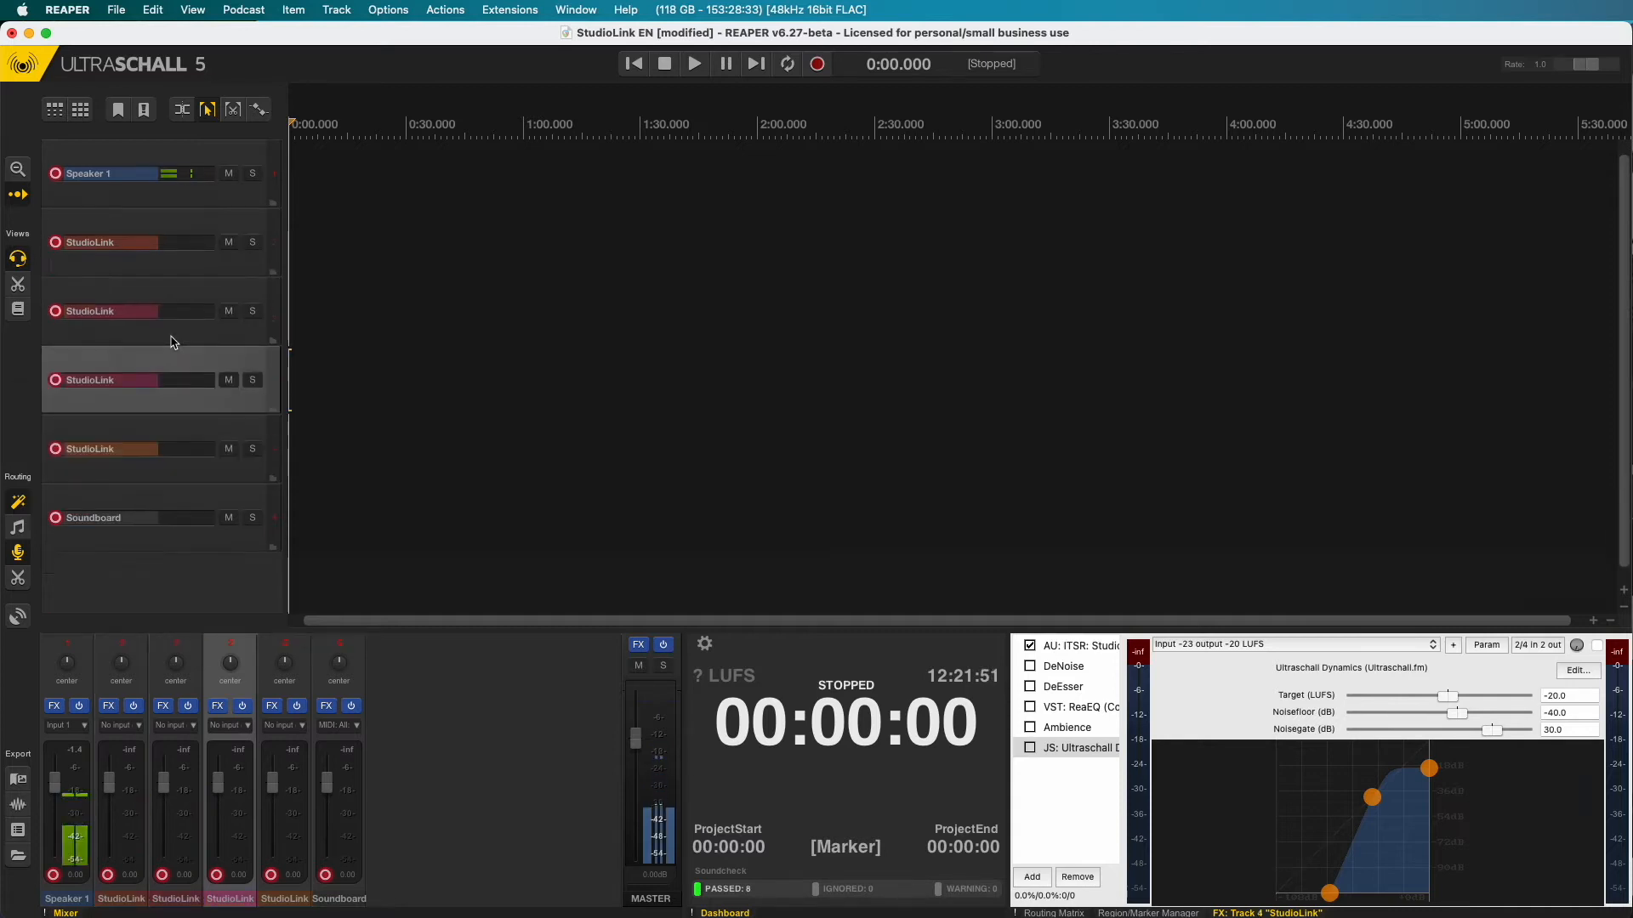
left_click(352, 320)
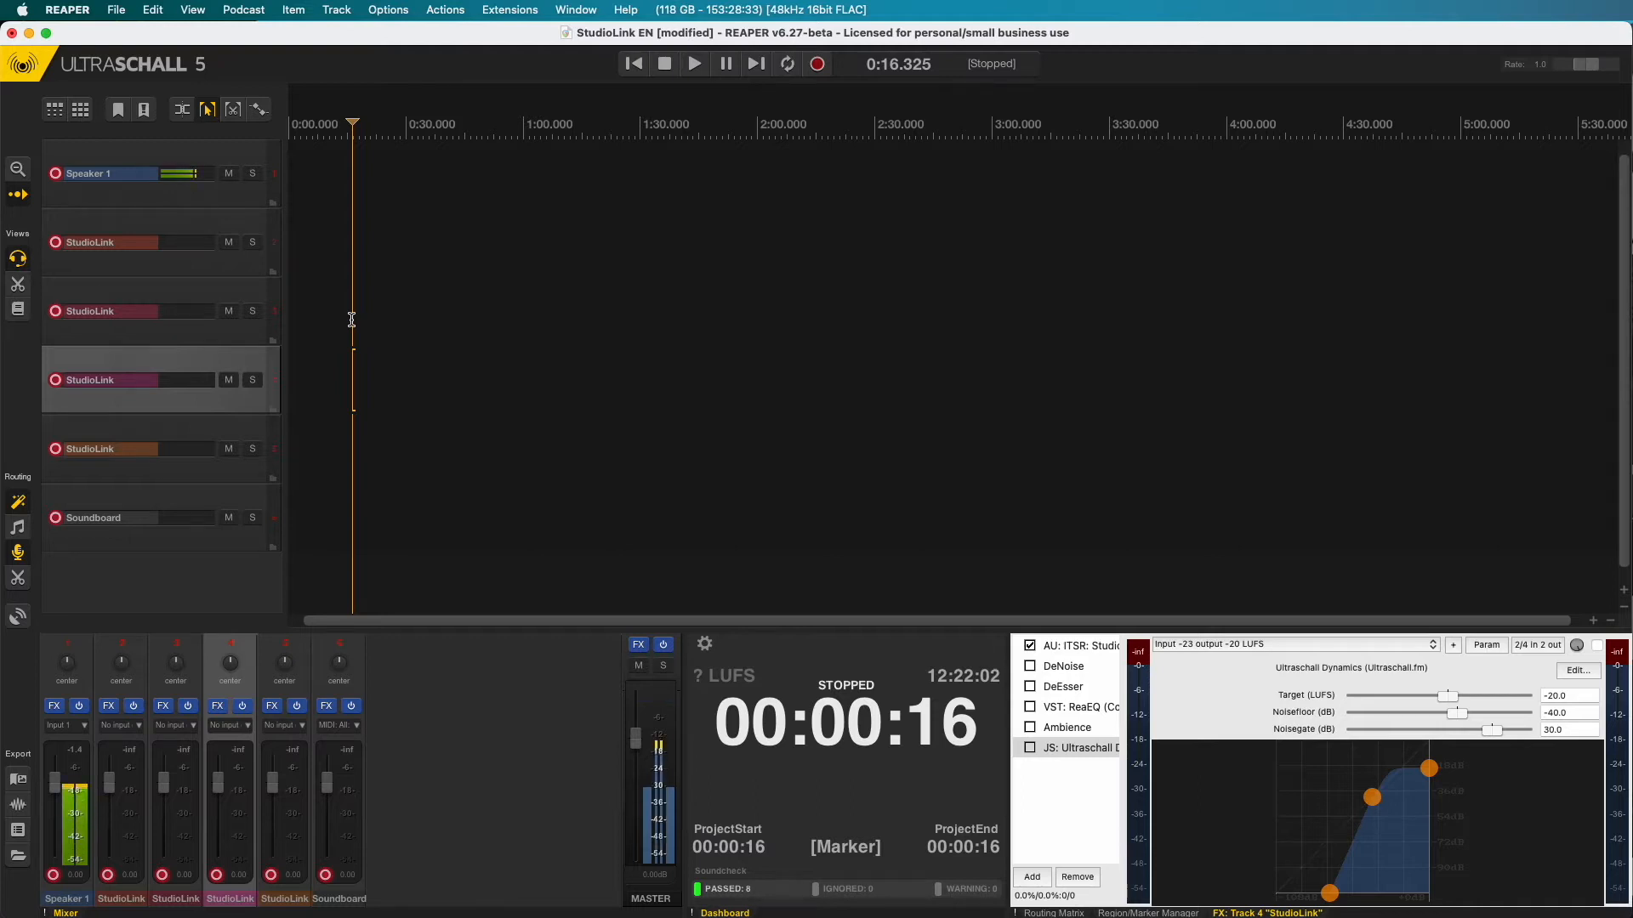
- Return the playhead to 0:00.000 with Go to start
left_click(633, 62)
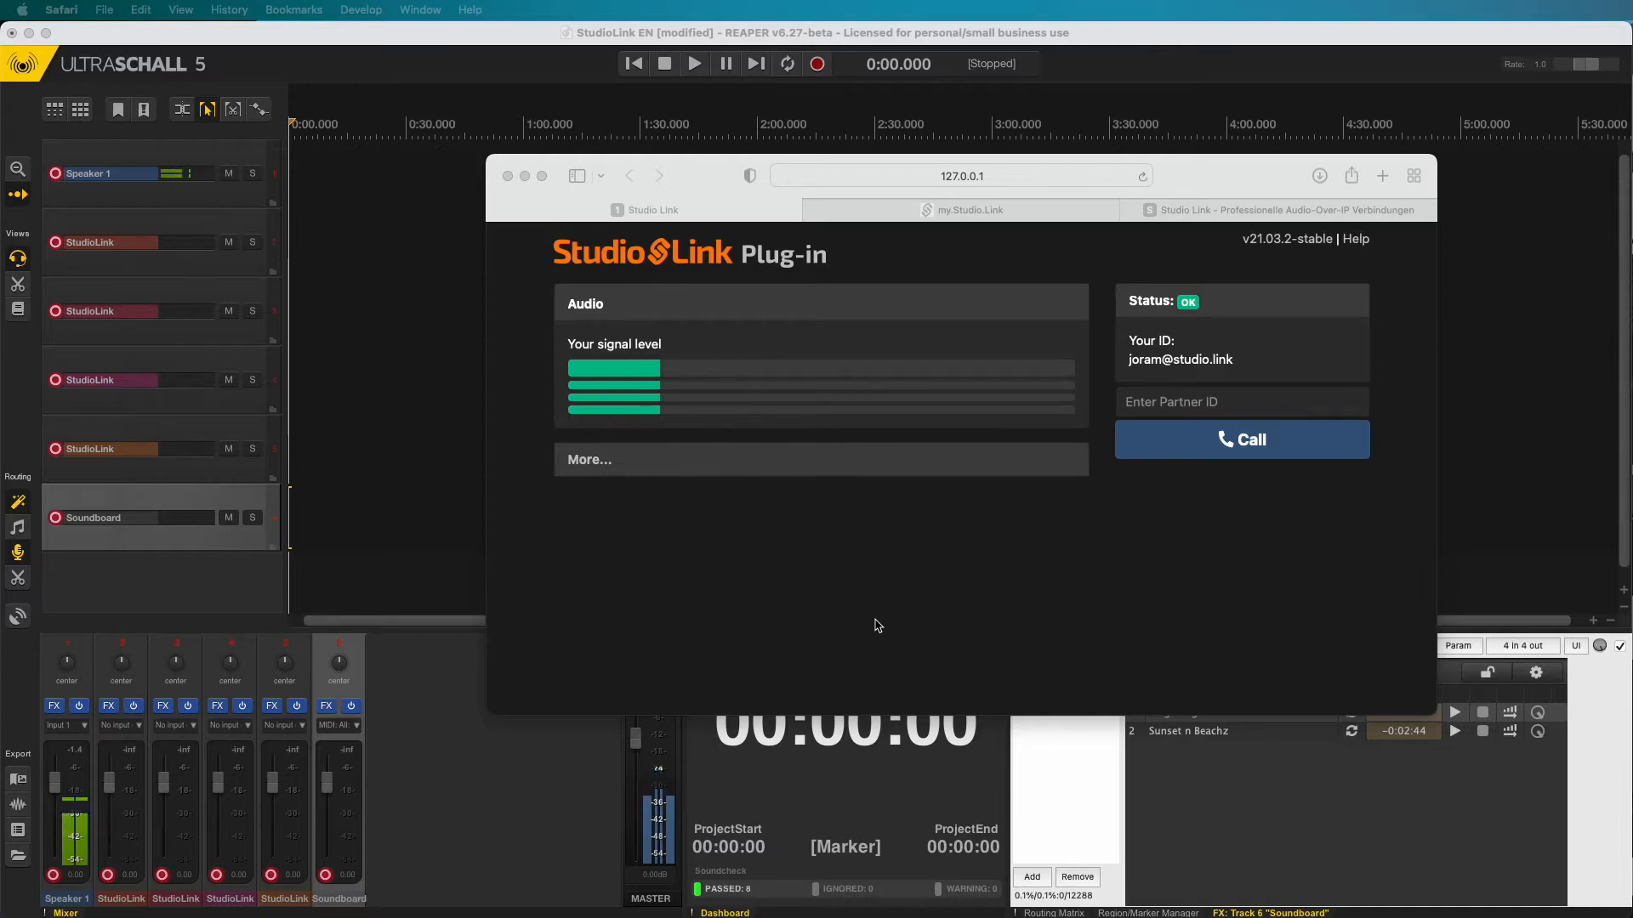
left_click(260, 496)
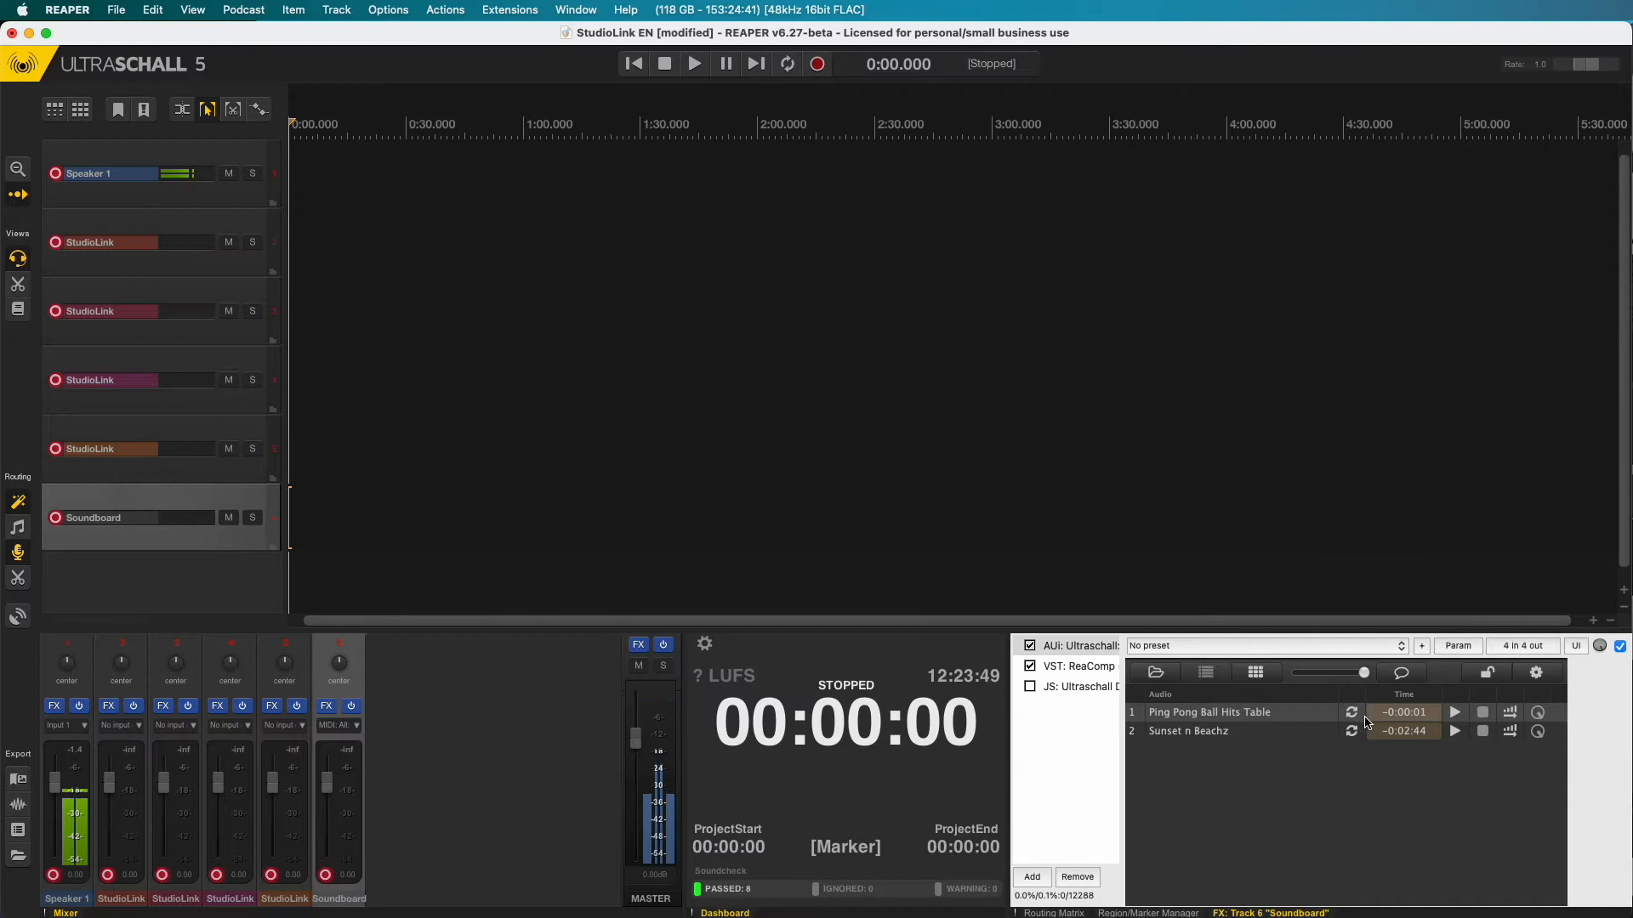
left_click(1454, 732)
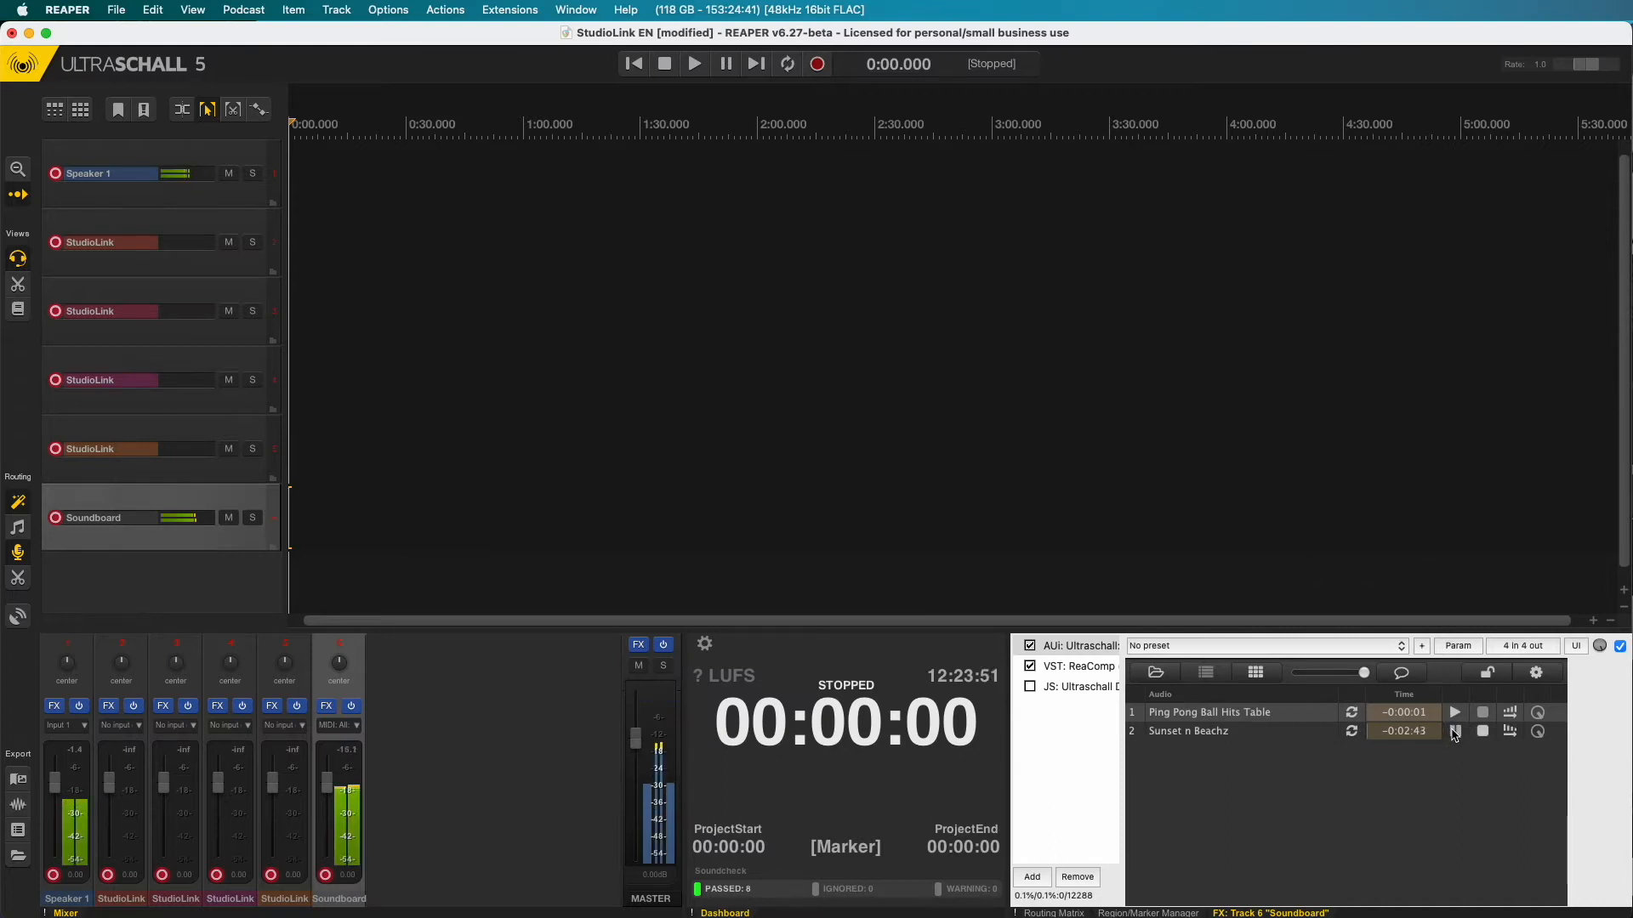
key("super+Tab")
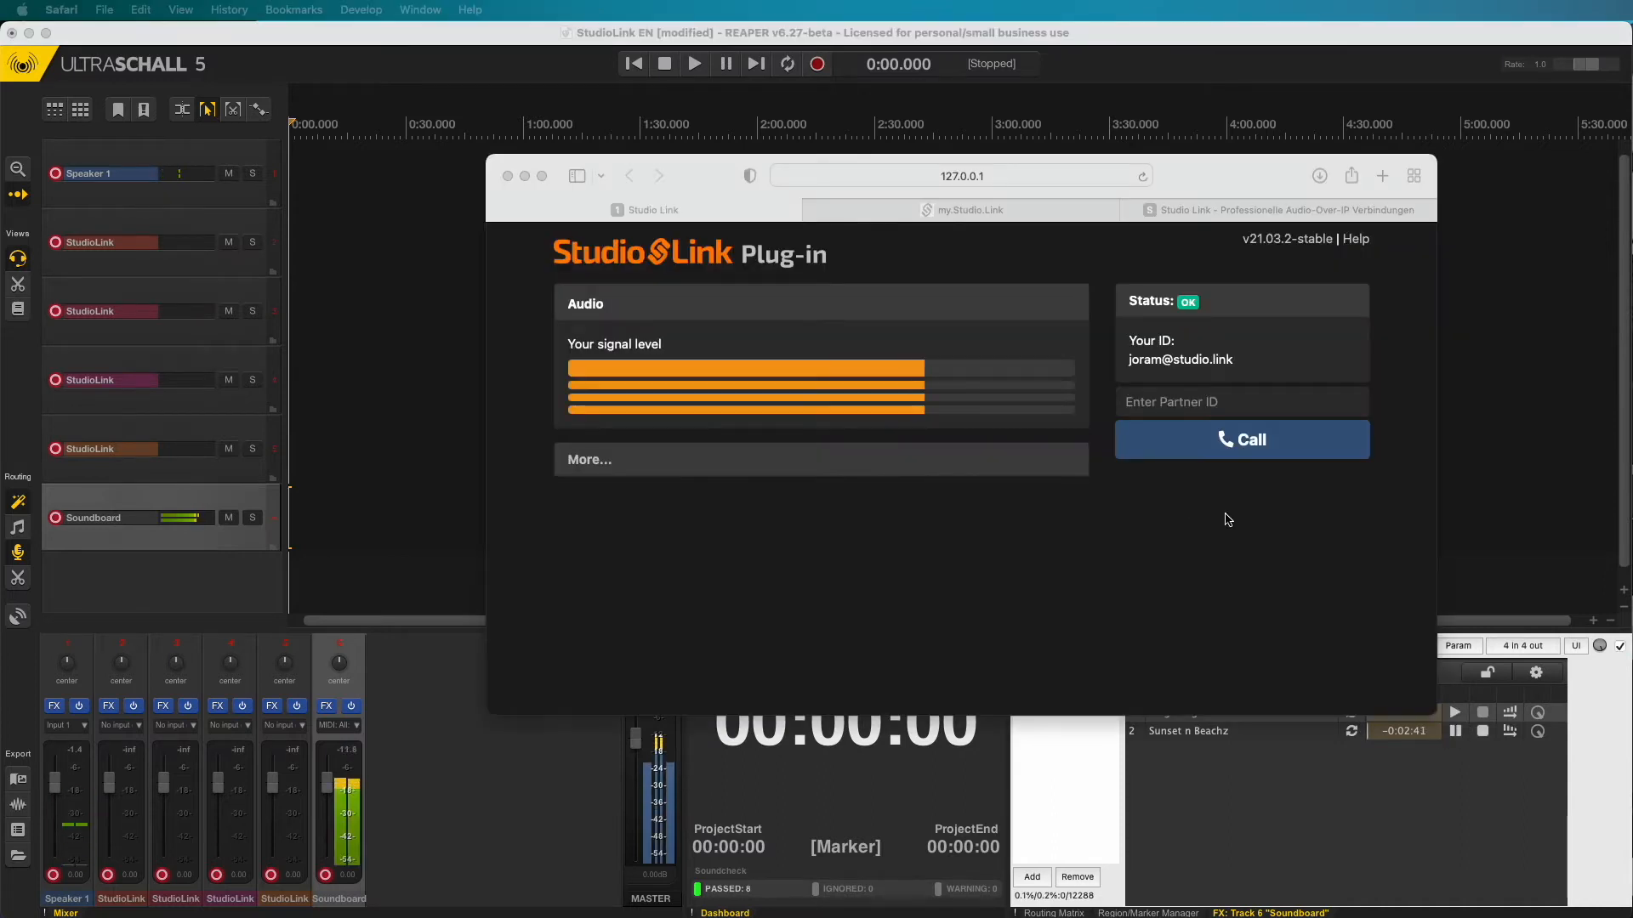
left_click(1482, 733)
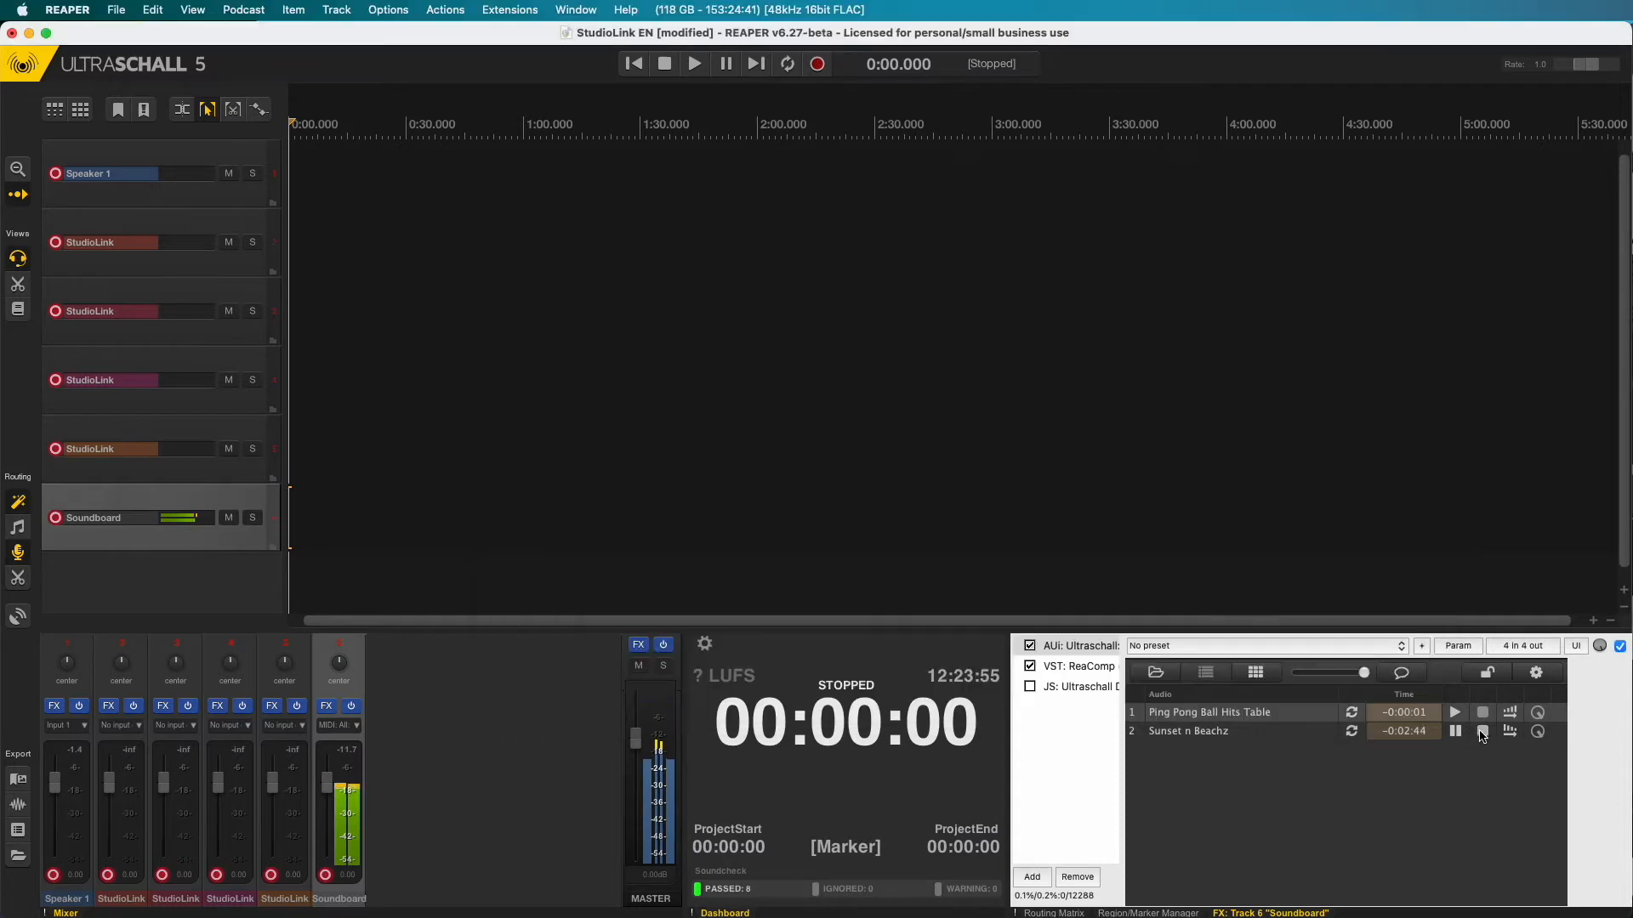
key("super+Tab")
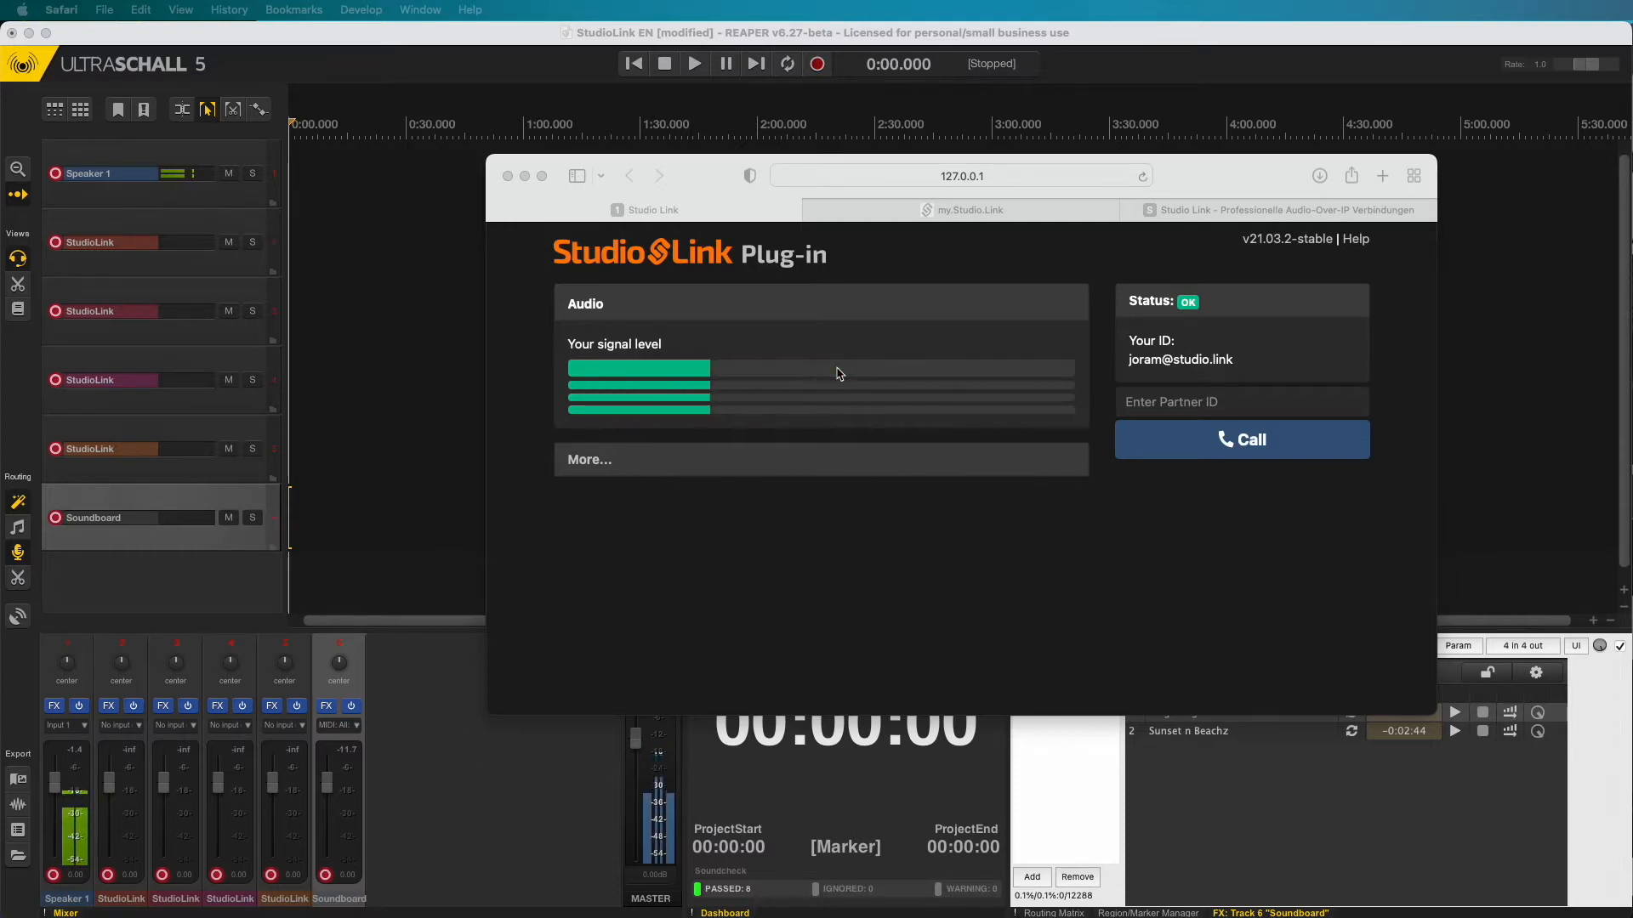
- Paste the partner's ID into the Partner ID field and call them
left_click(1233, 403)
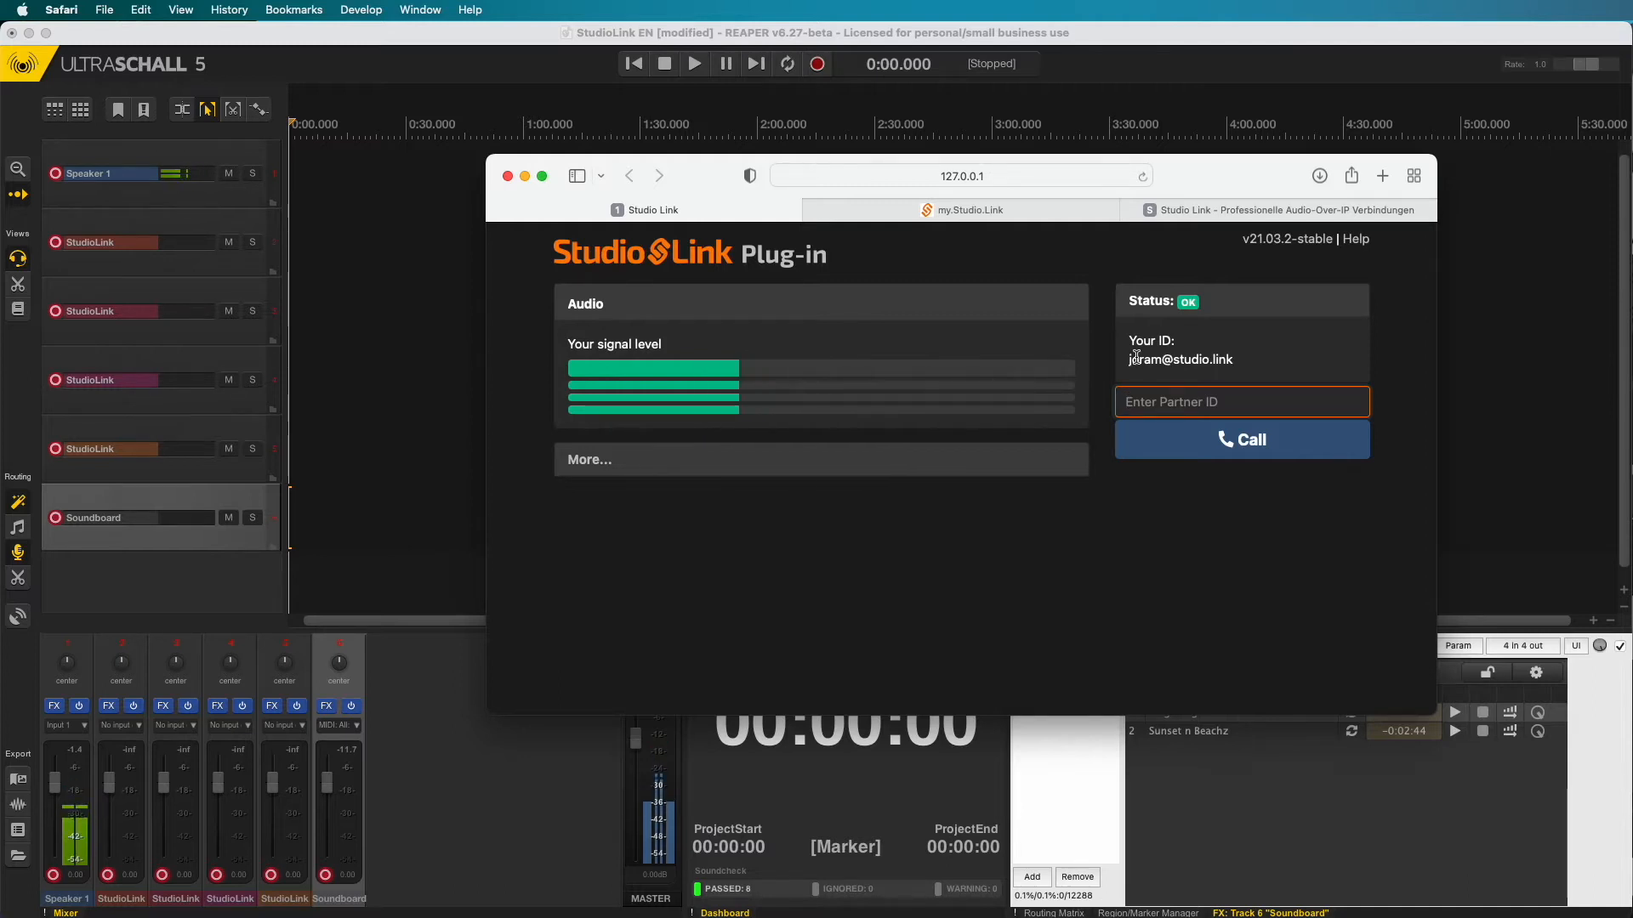
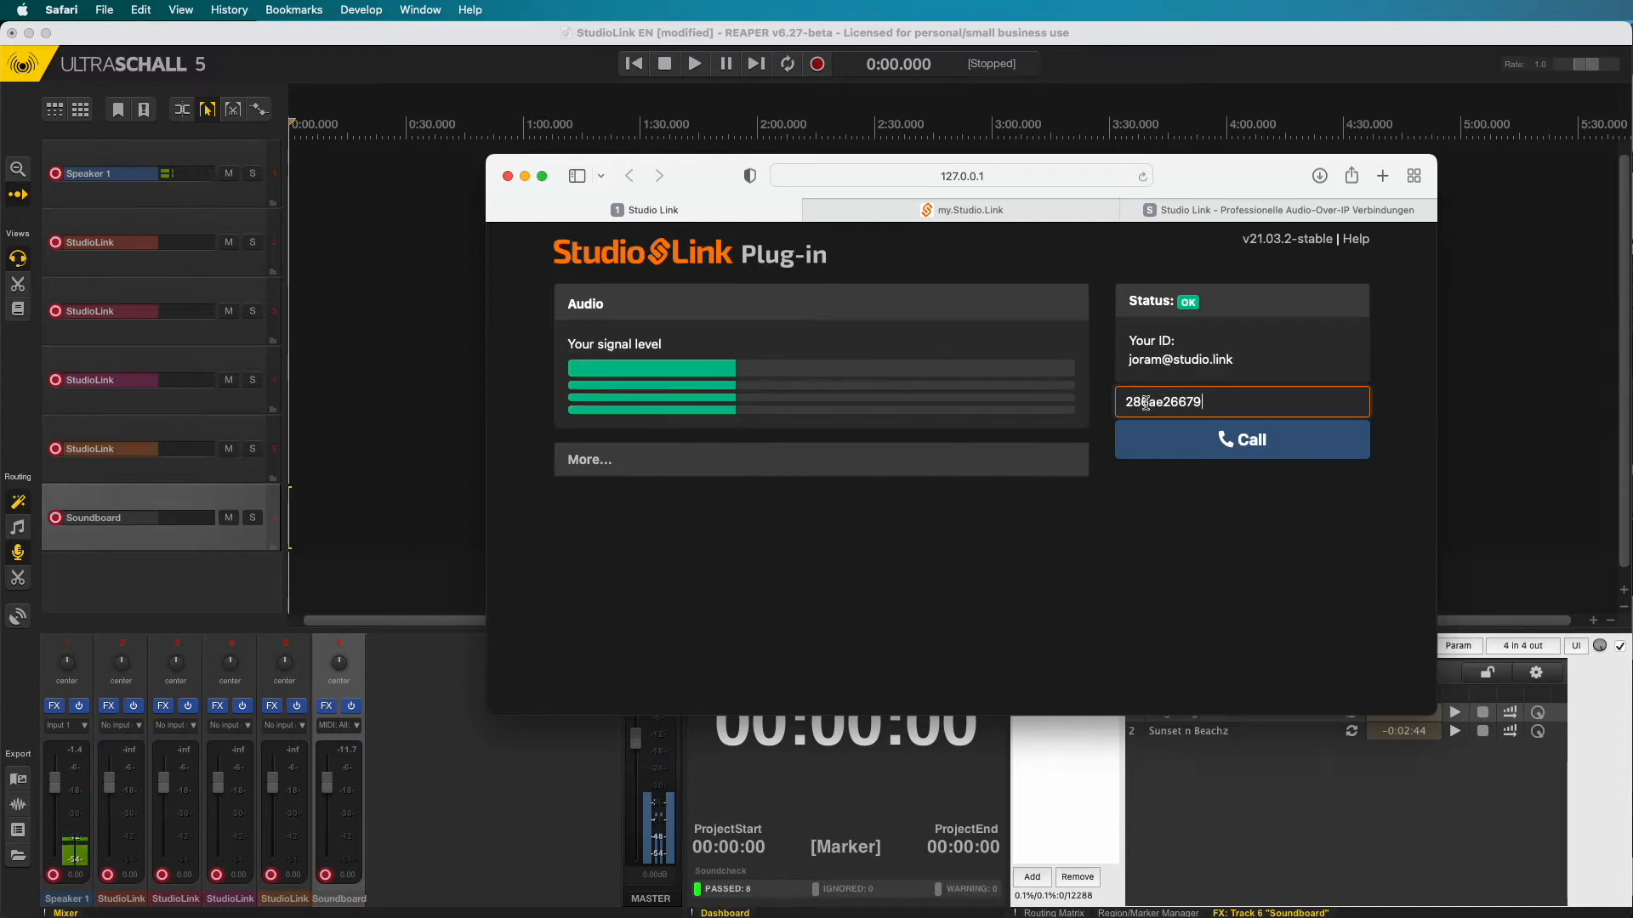
left_click(1240, 442)
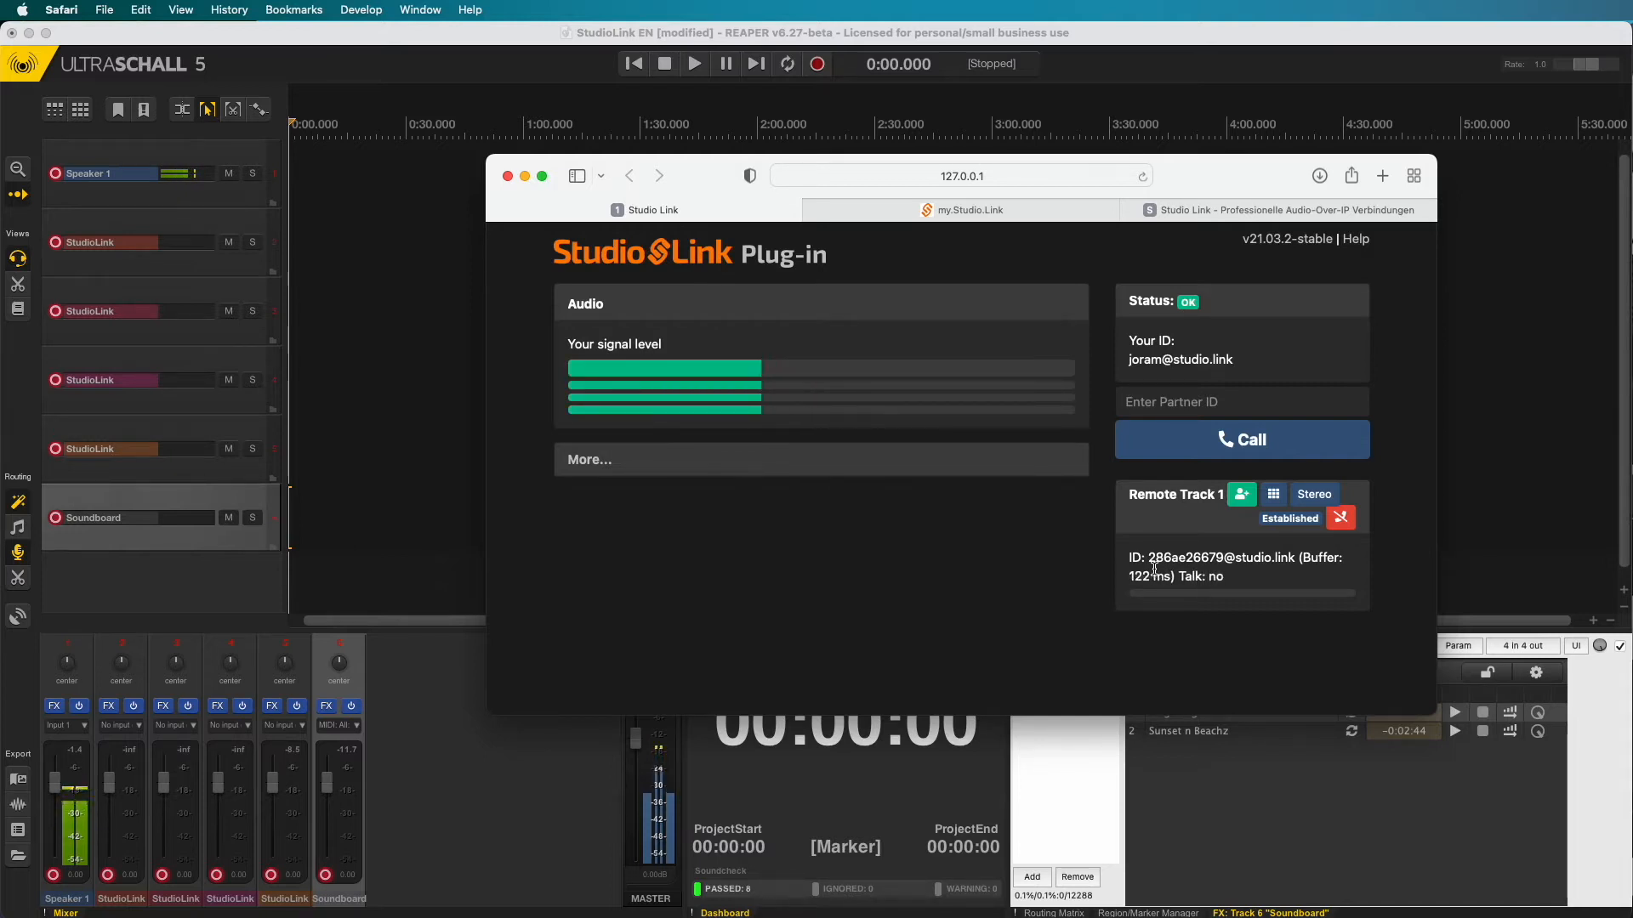
- Start recording in REAPER and call a second partner by their ID in the plug-in
left_click(1083, 70)
left_click(817, 64)
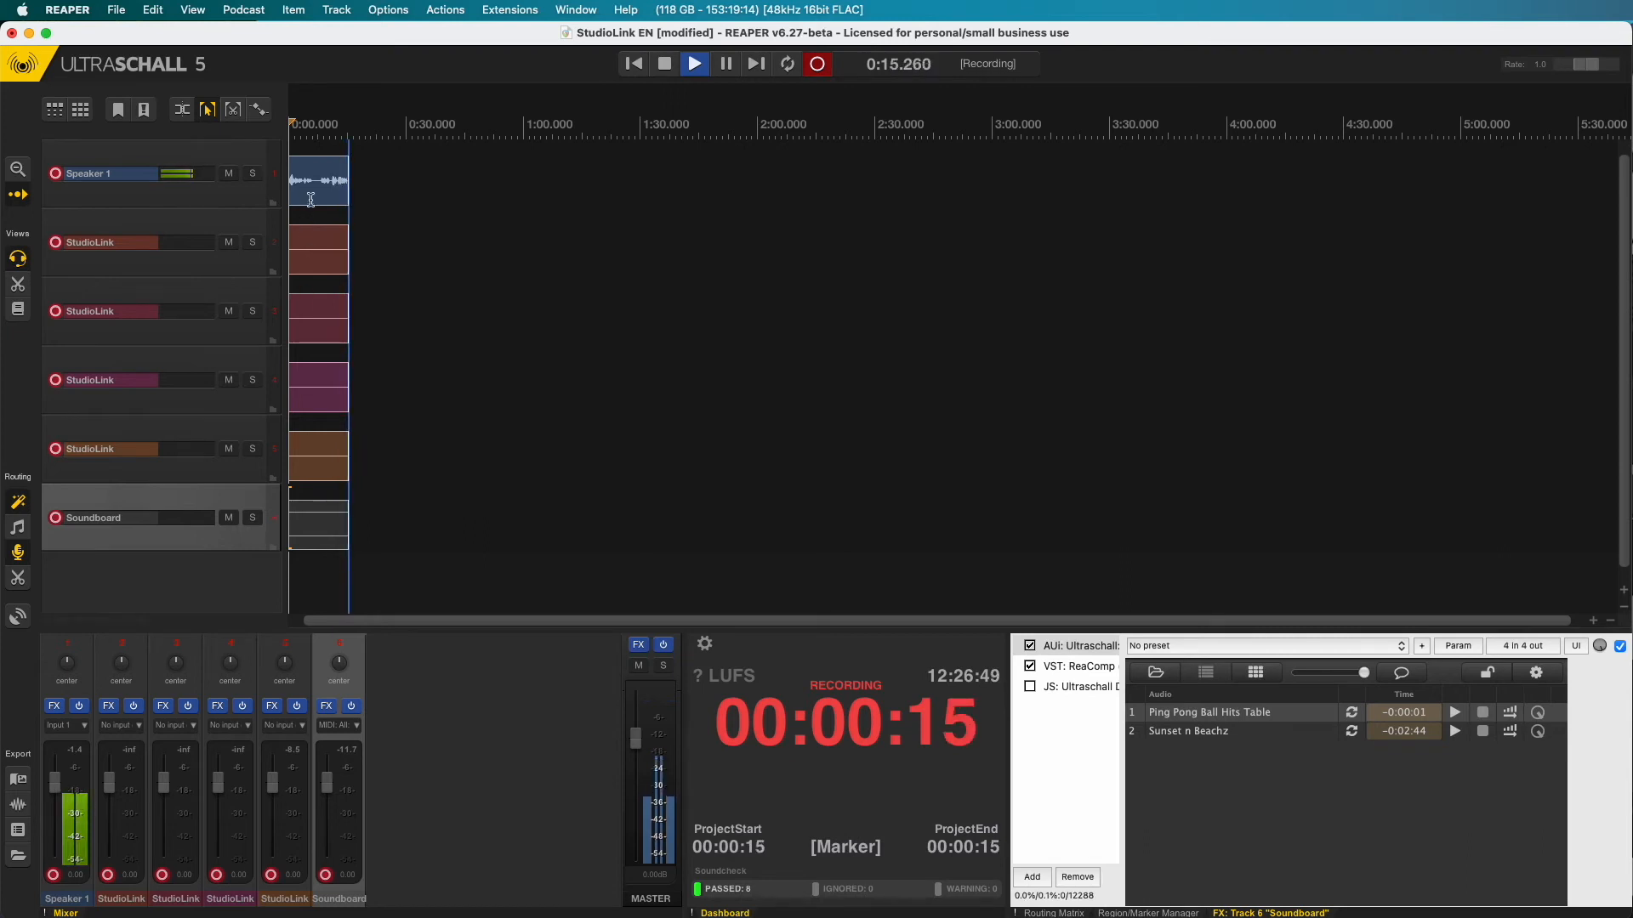
key("super+Tab")
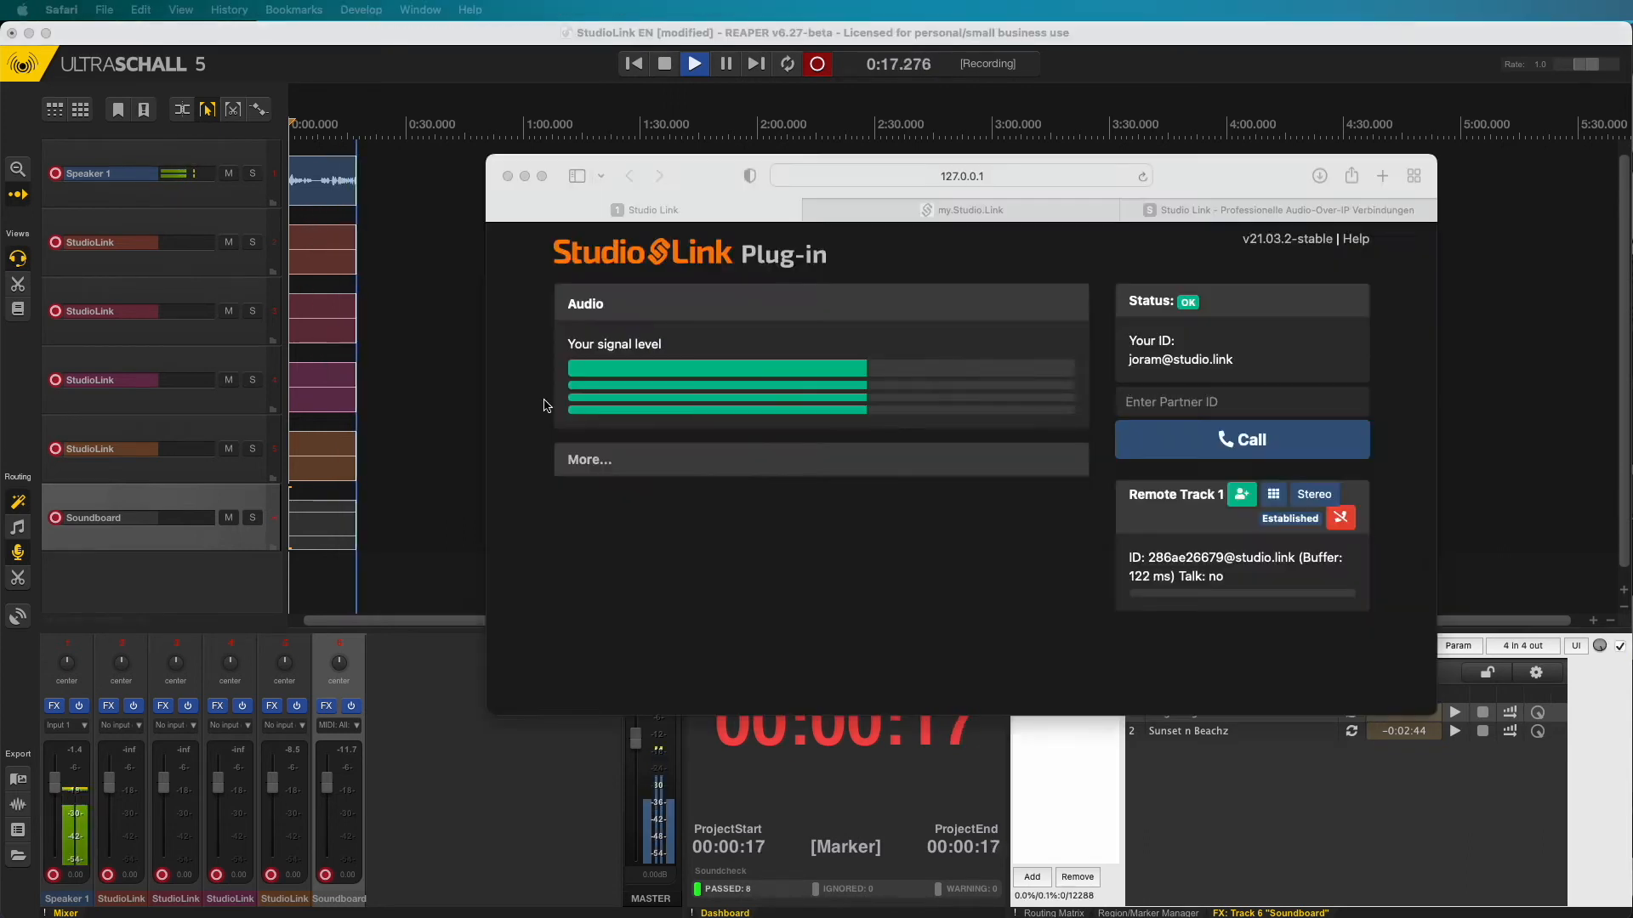
left_click(1140, 412)
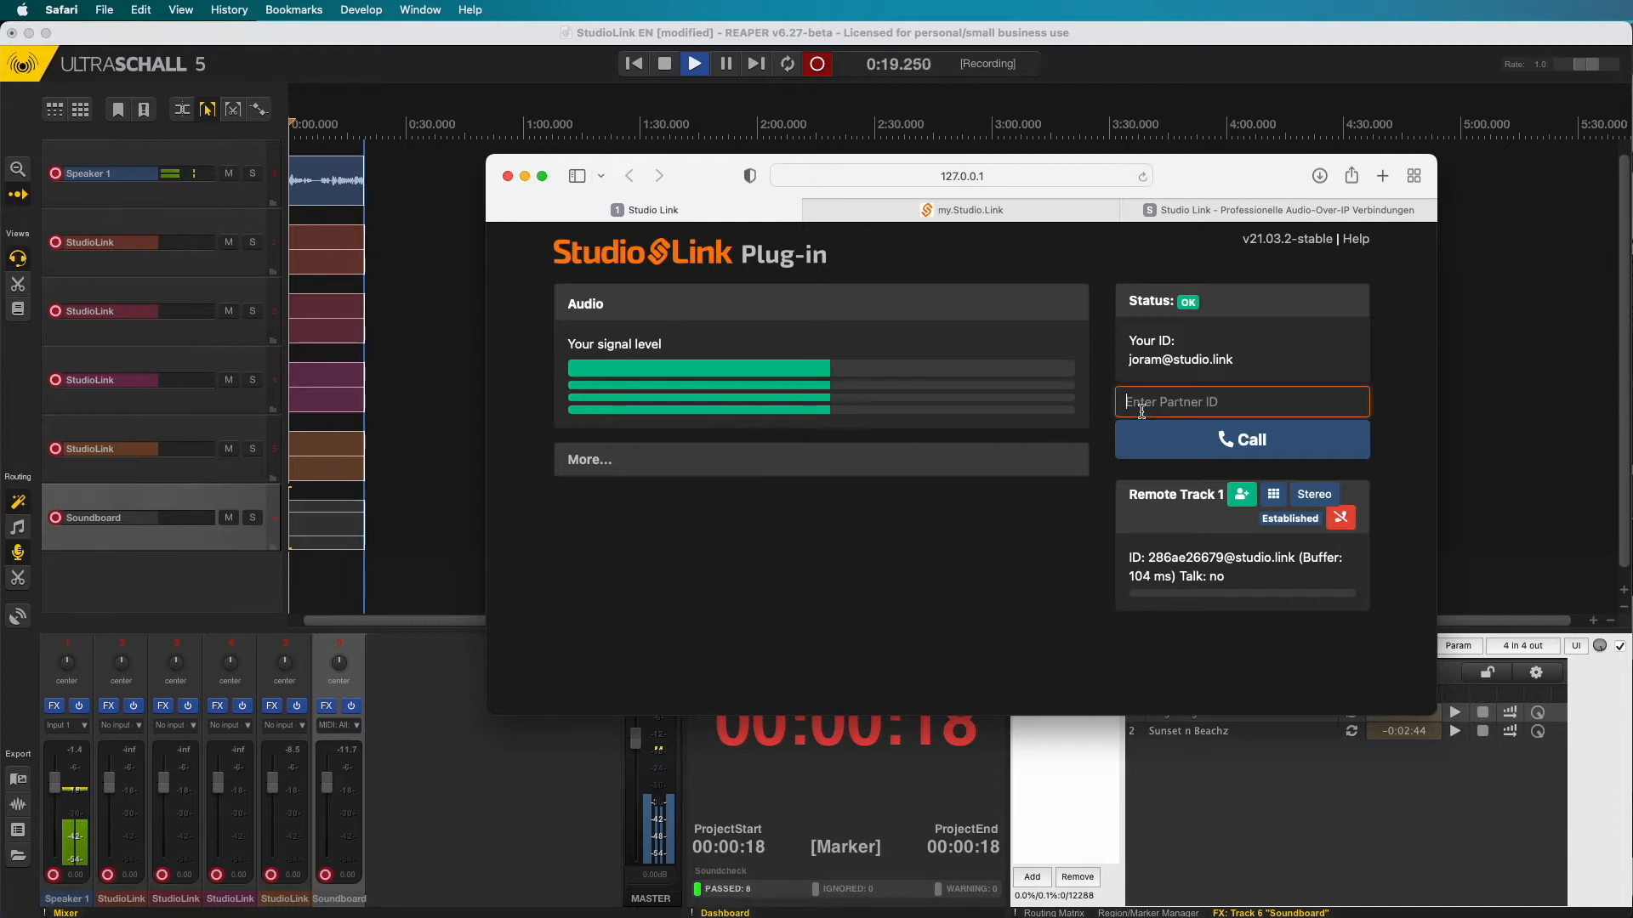
type("music")
key("Return")
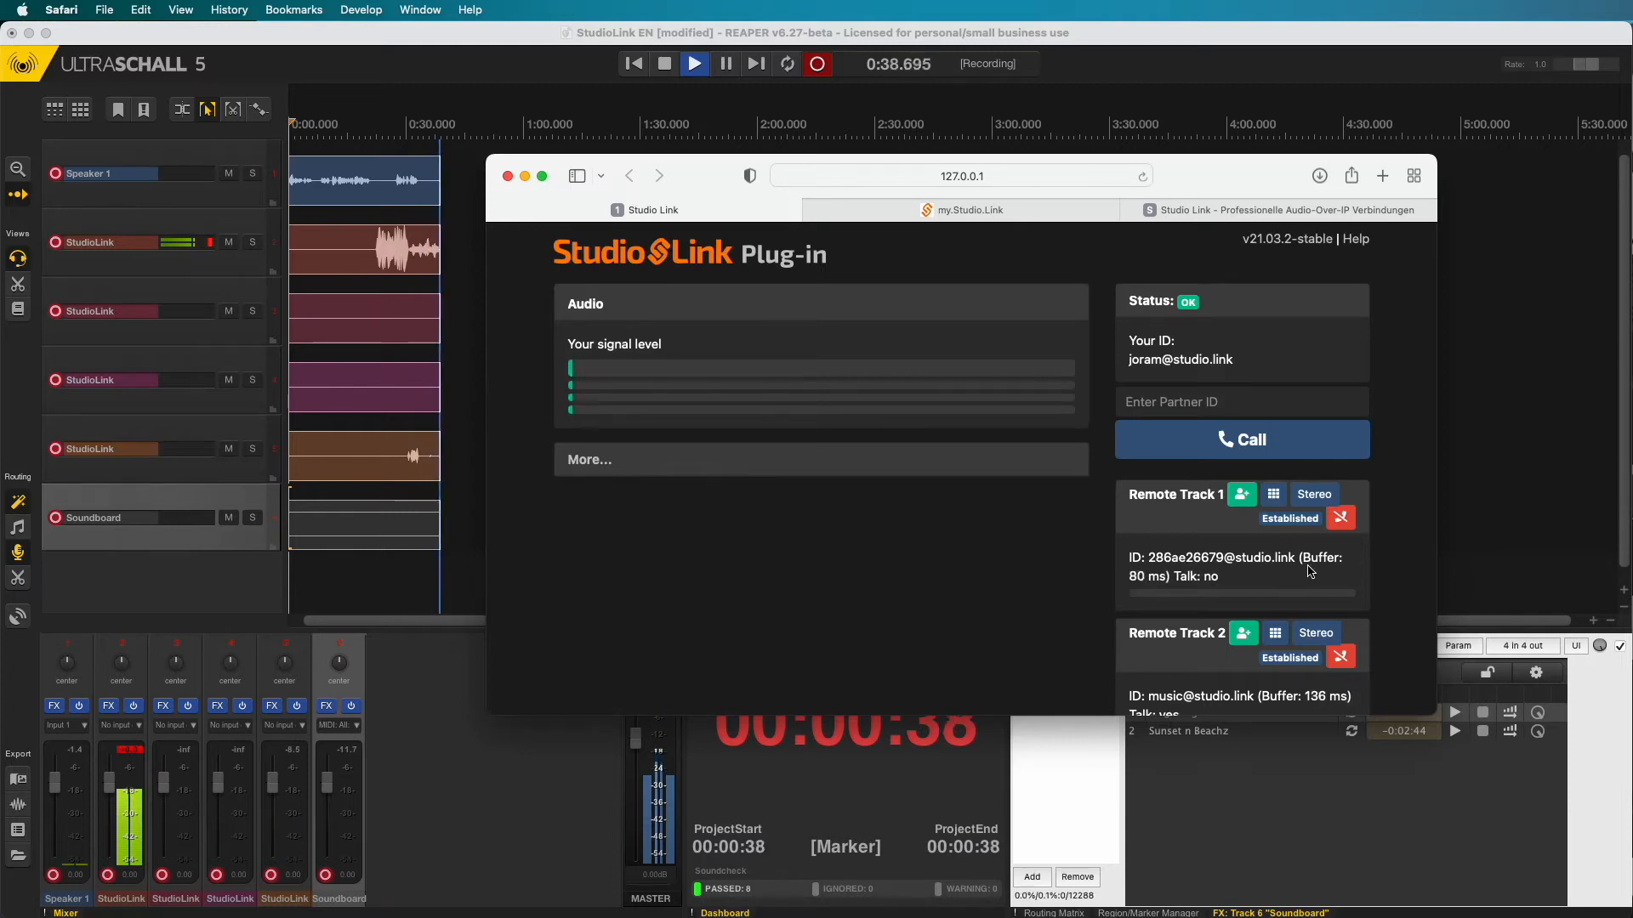
- Hang up both remote calls and bring the recording project back to front
scroll(1389, 640, "down", 1)
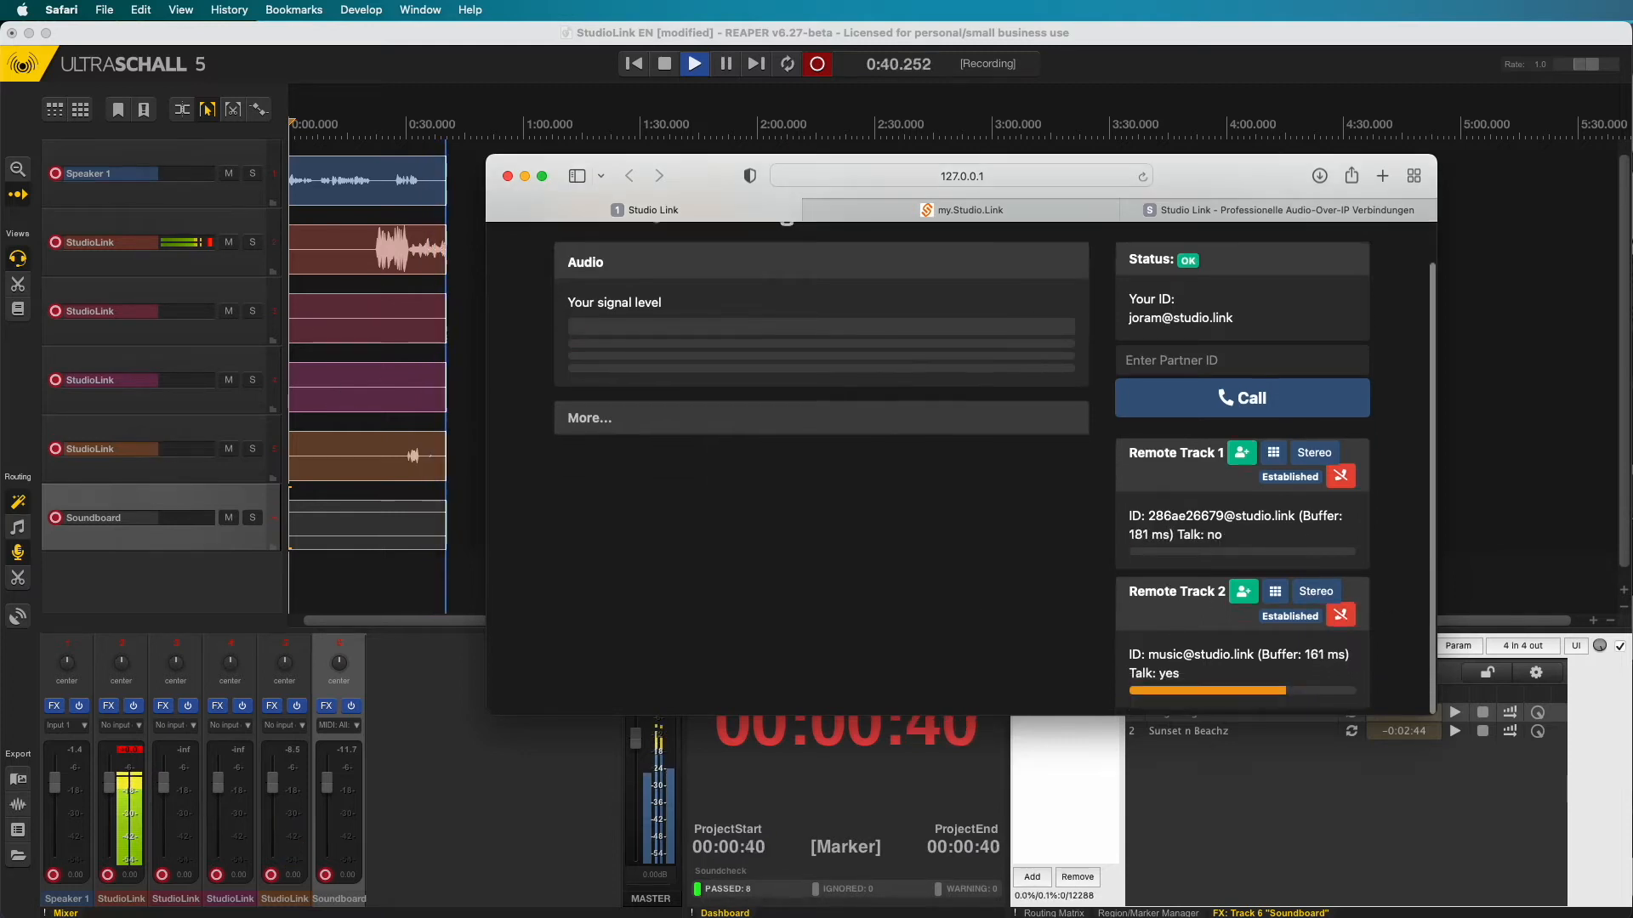
left_click(1341, 617)
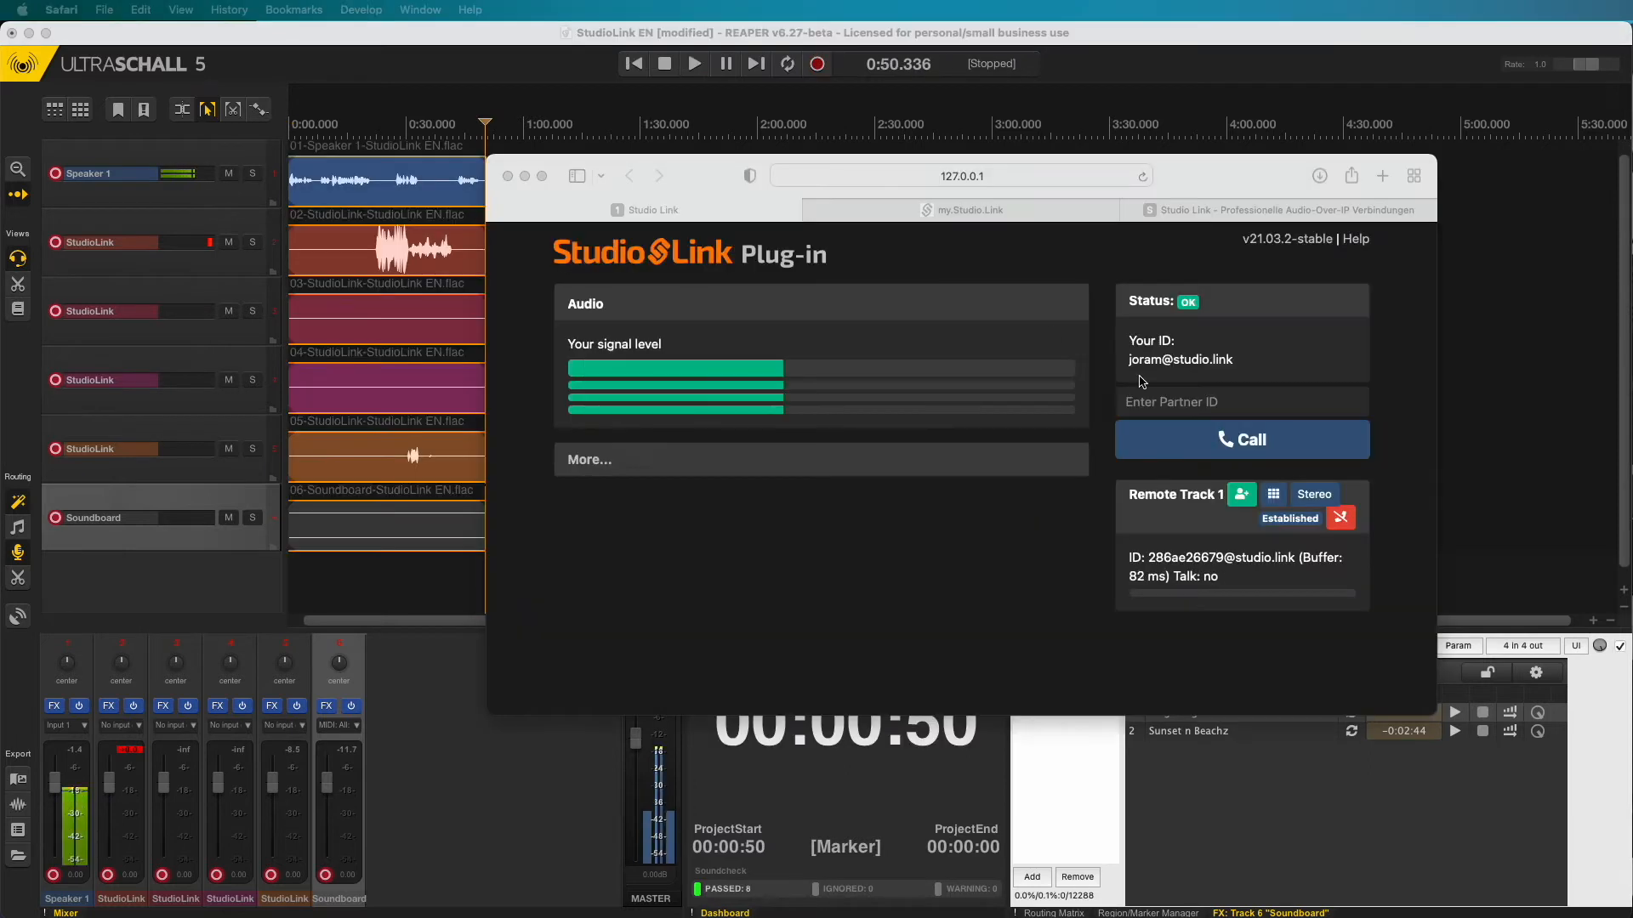
left_click(1342, 521)
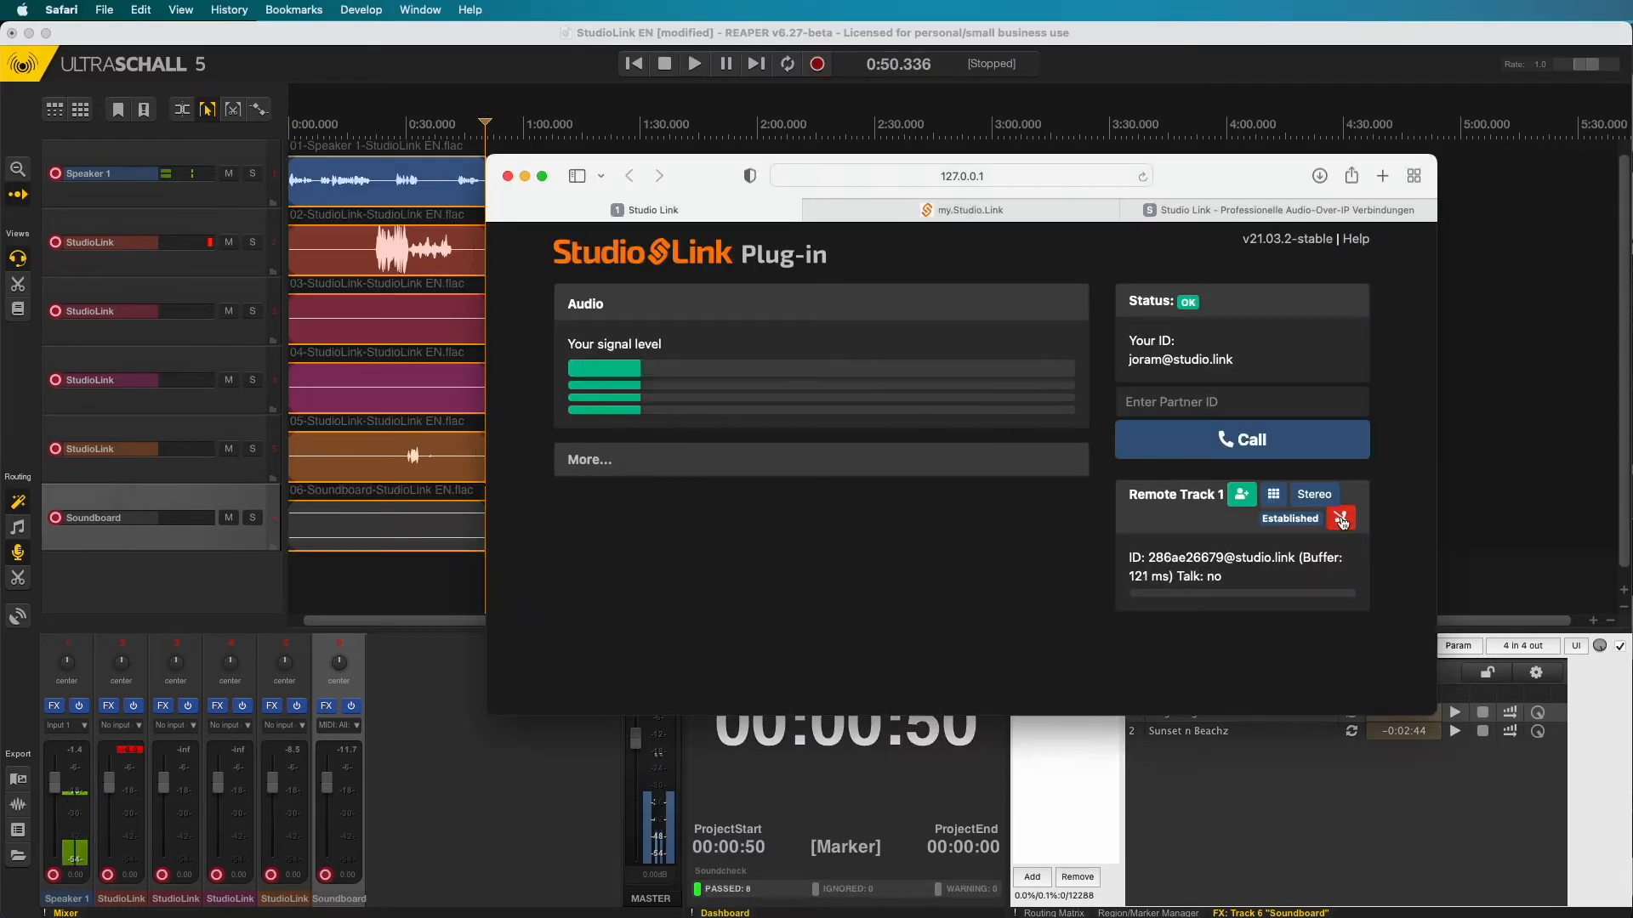
left_click(1342, 521)
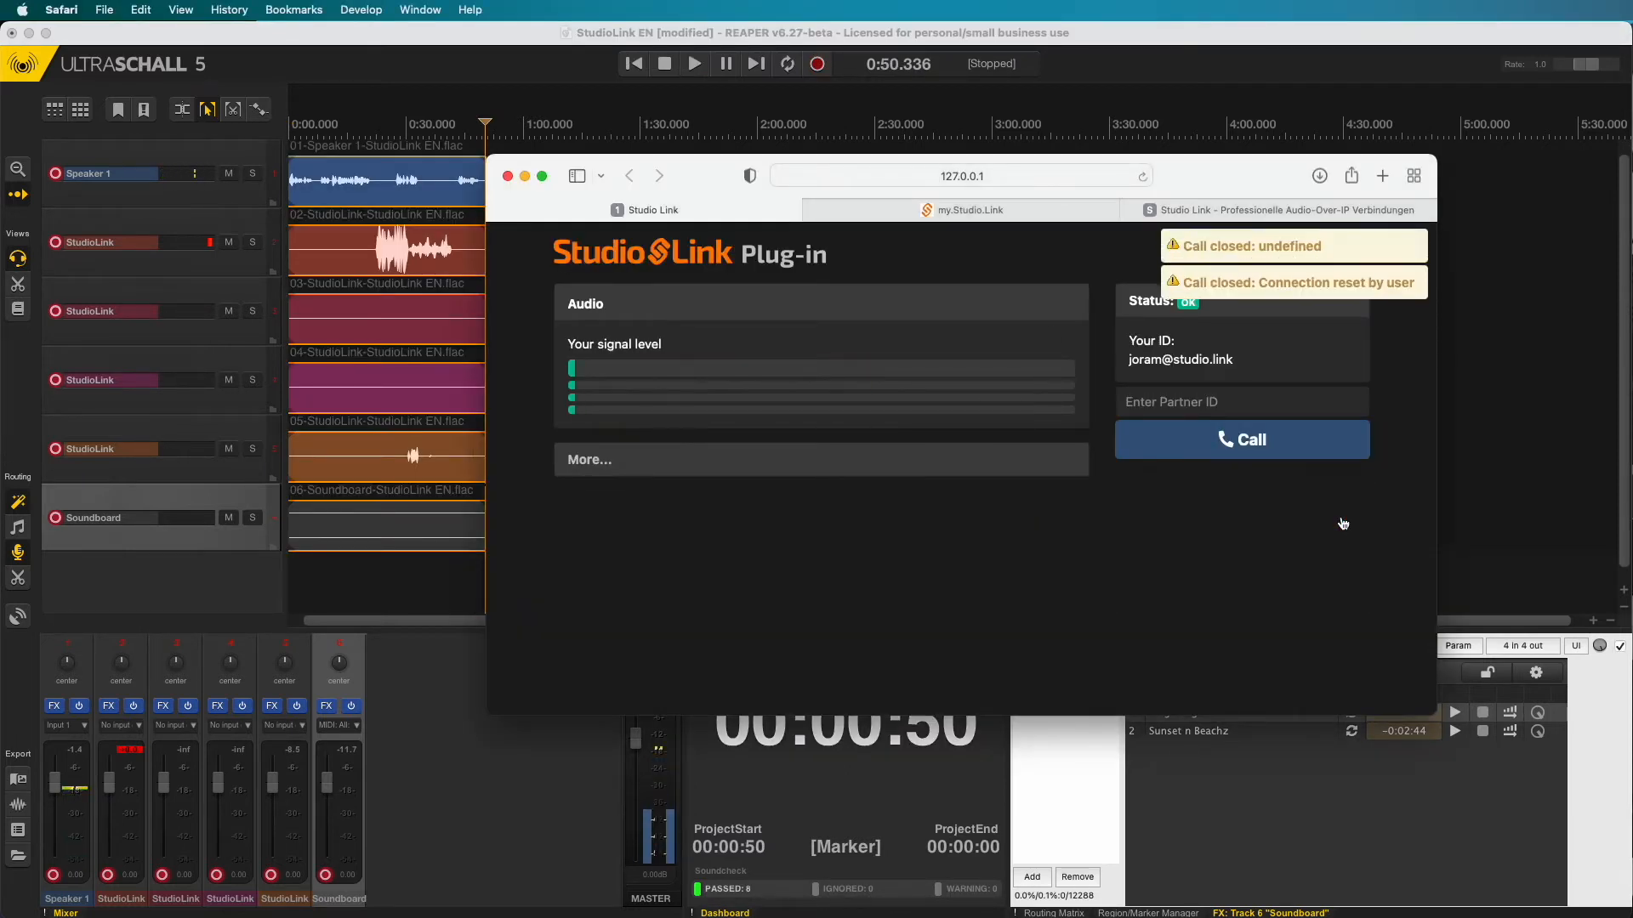
left_click(1497, 532)
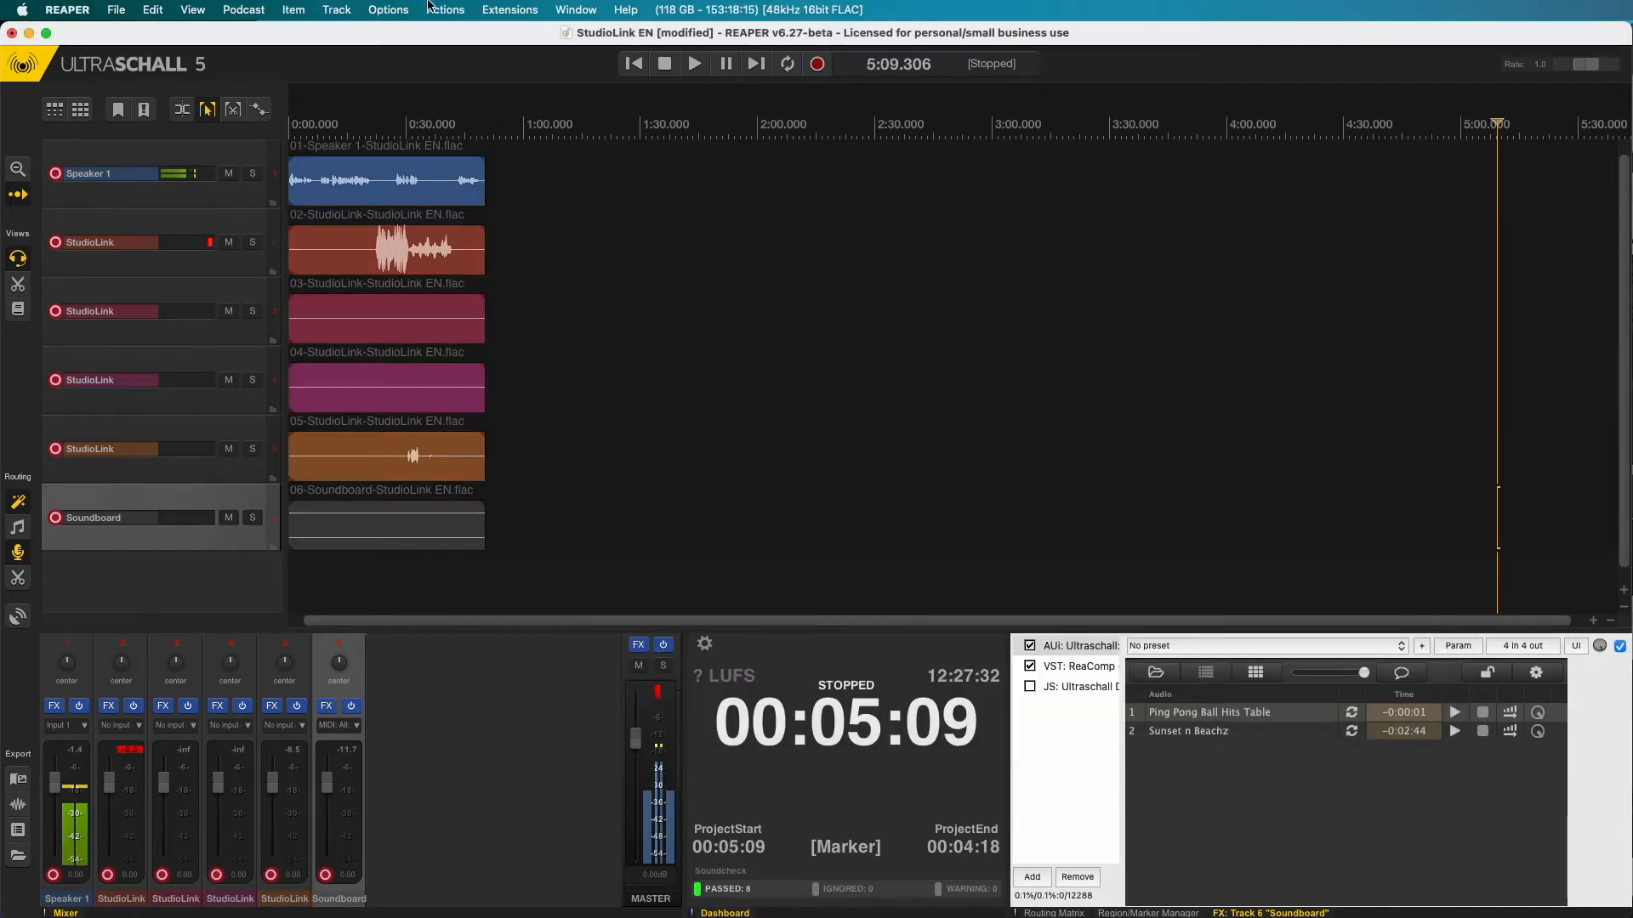
- Run Podcast > Prepare all tracks for editing, then return the playhead to the start
left_click(243, 10)
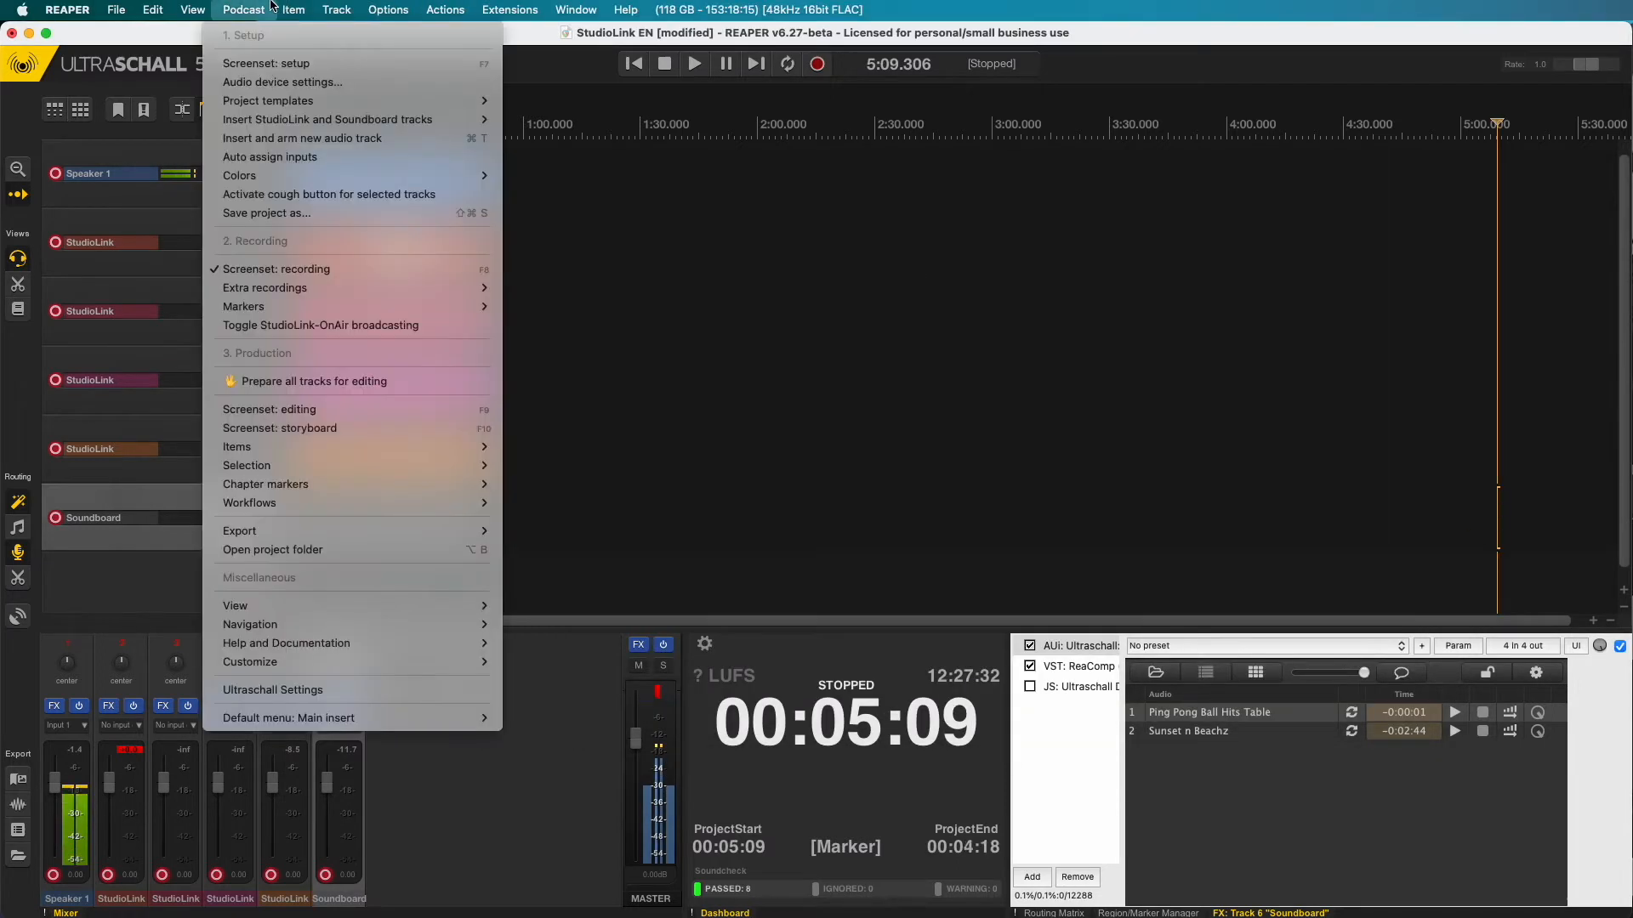
left_click(373, 387)
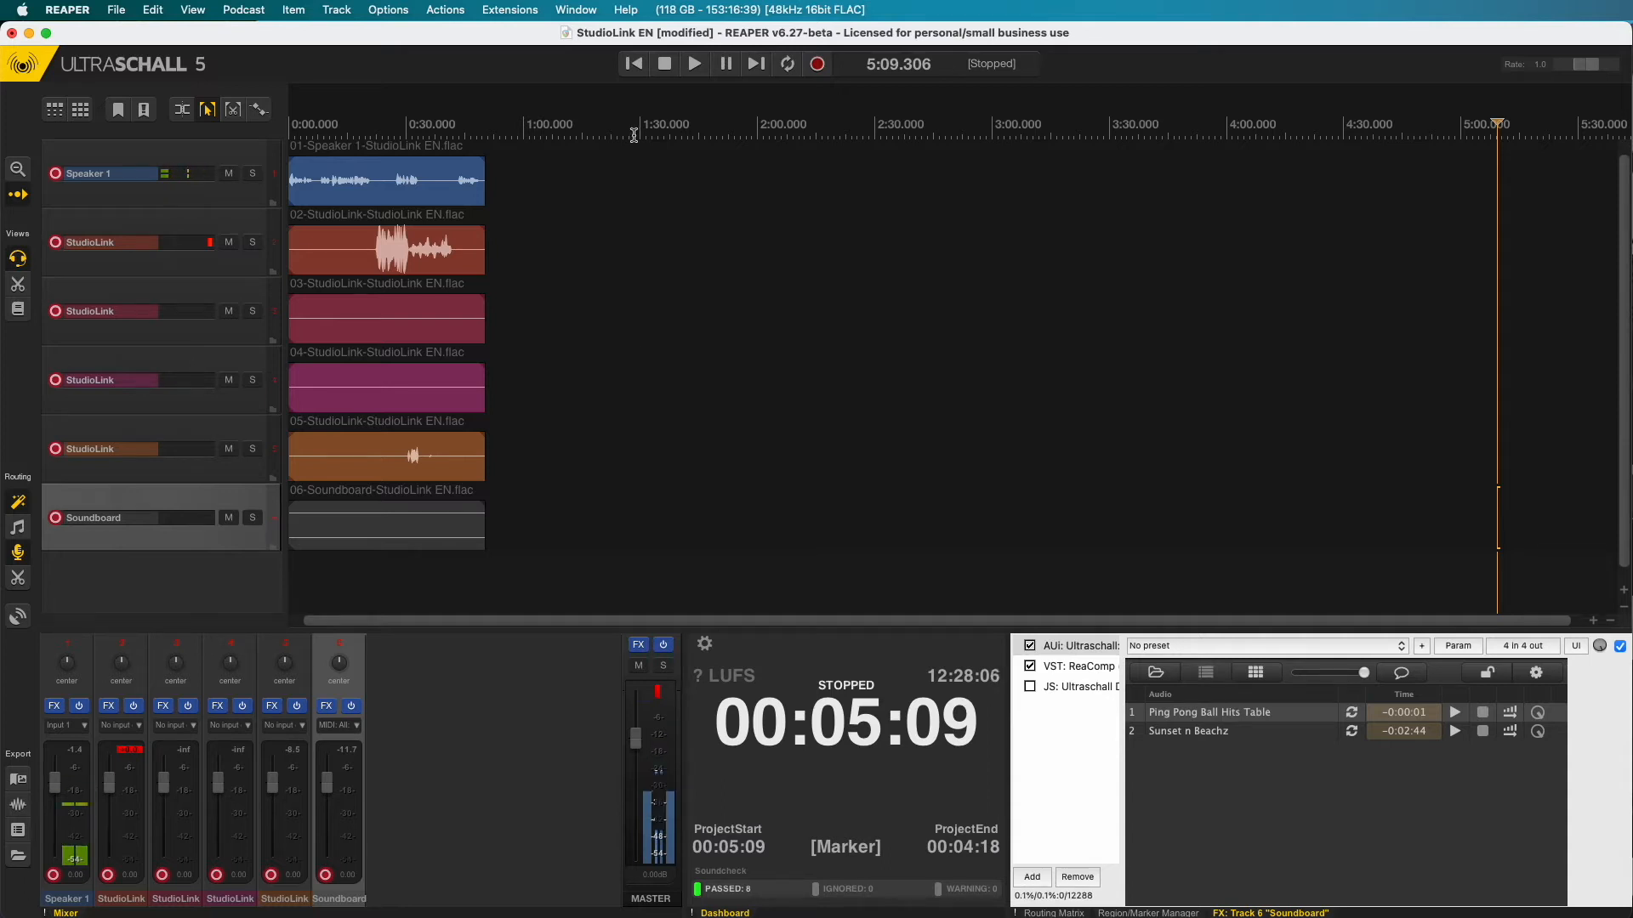
left_click(633, 64)
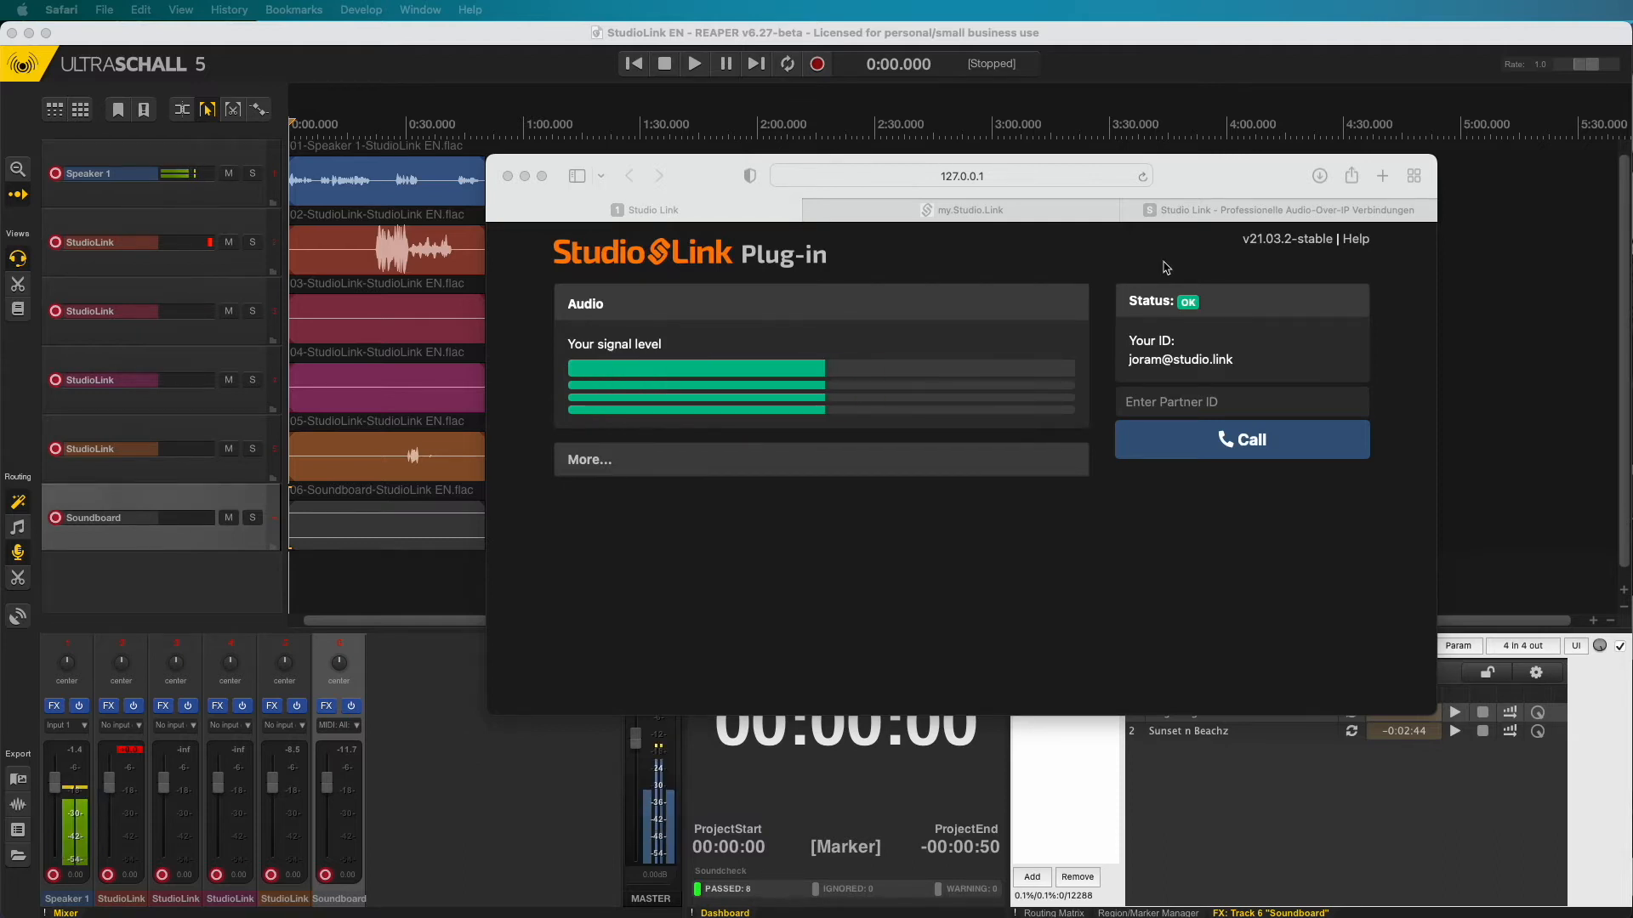
- Switch Safari to the studio-link.de homepage tab
left_click(1219, 211)
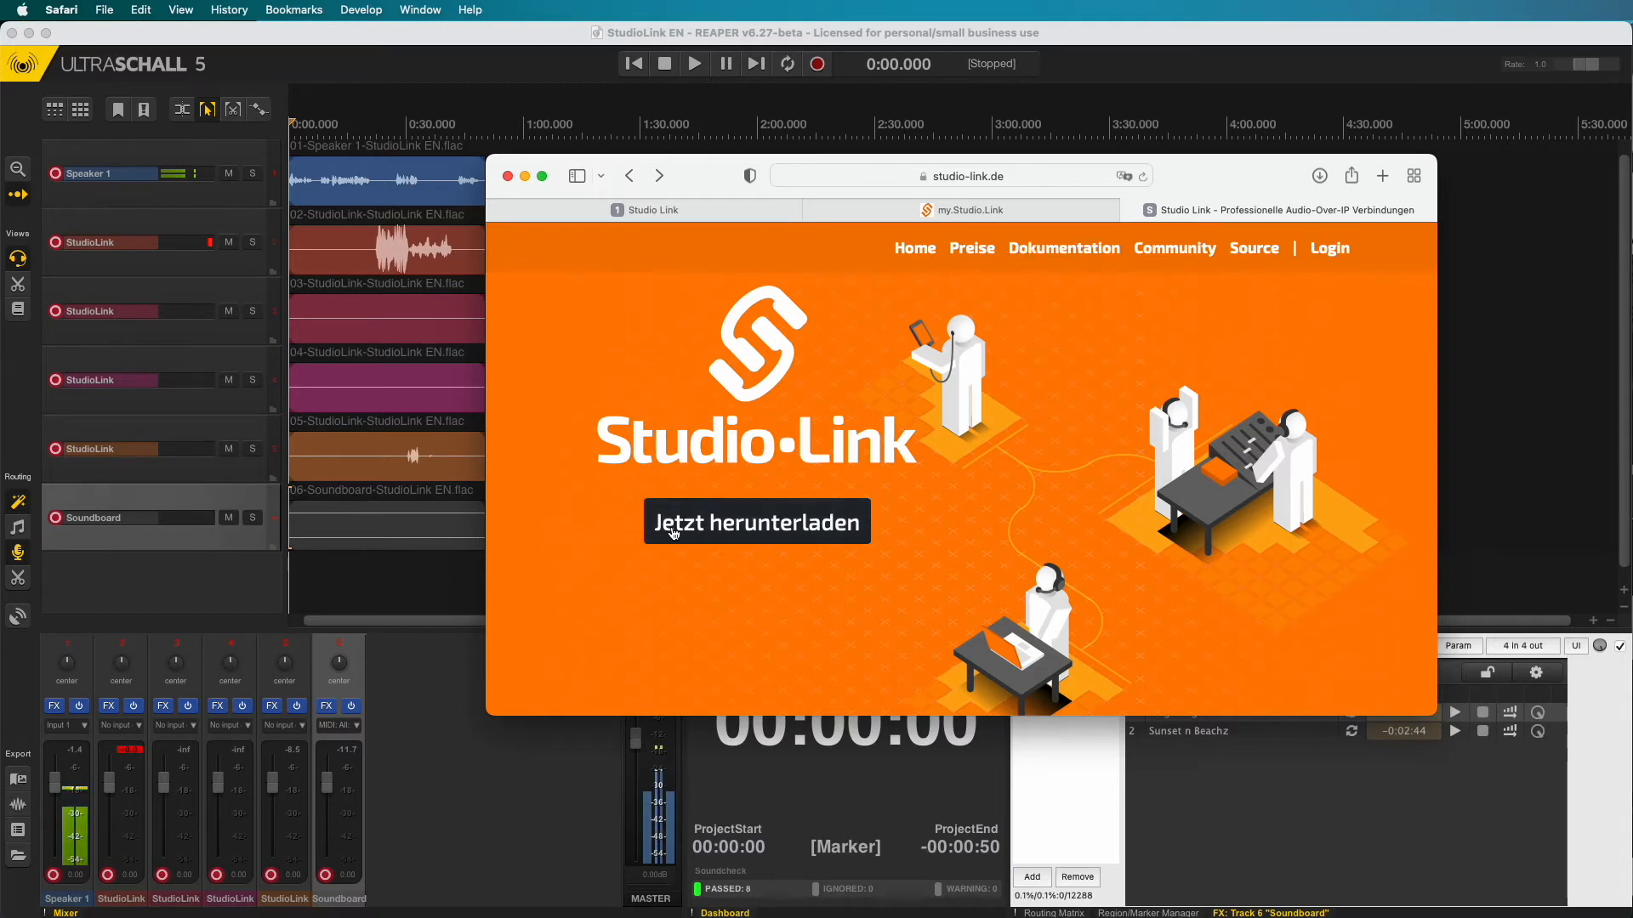
- Review the Standalone download page, then launch Studio Link Standalone via Spotlight
left_click(789, 529)
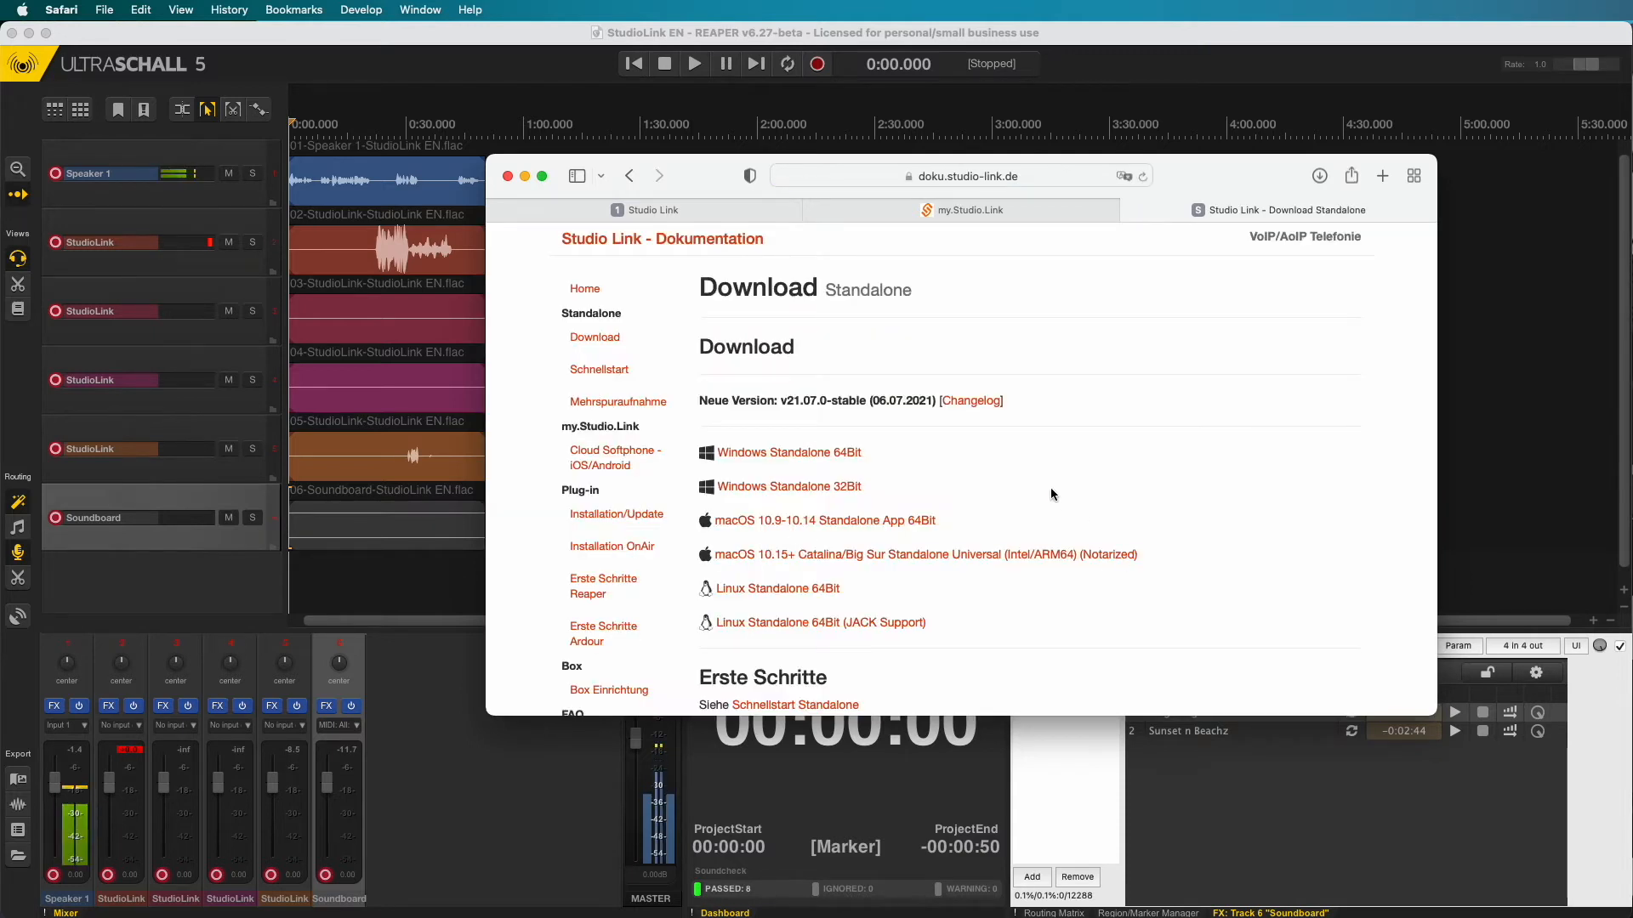
scroll(1050, 487, "down", 2)
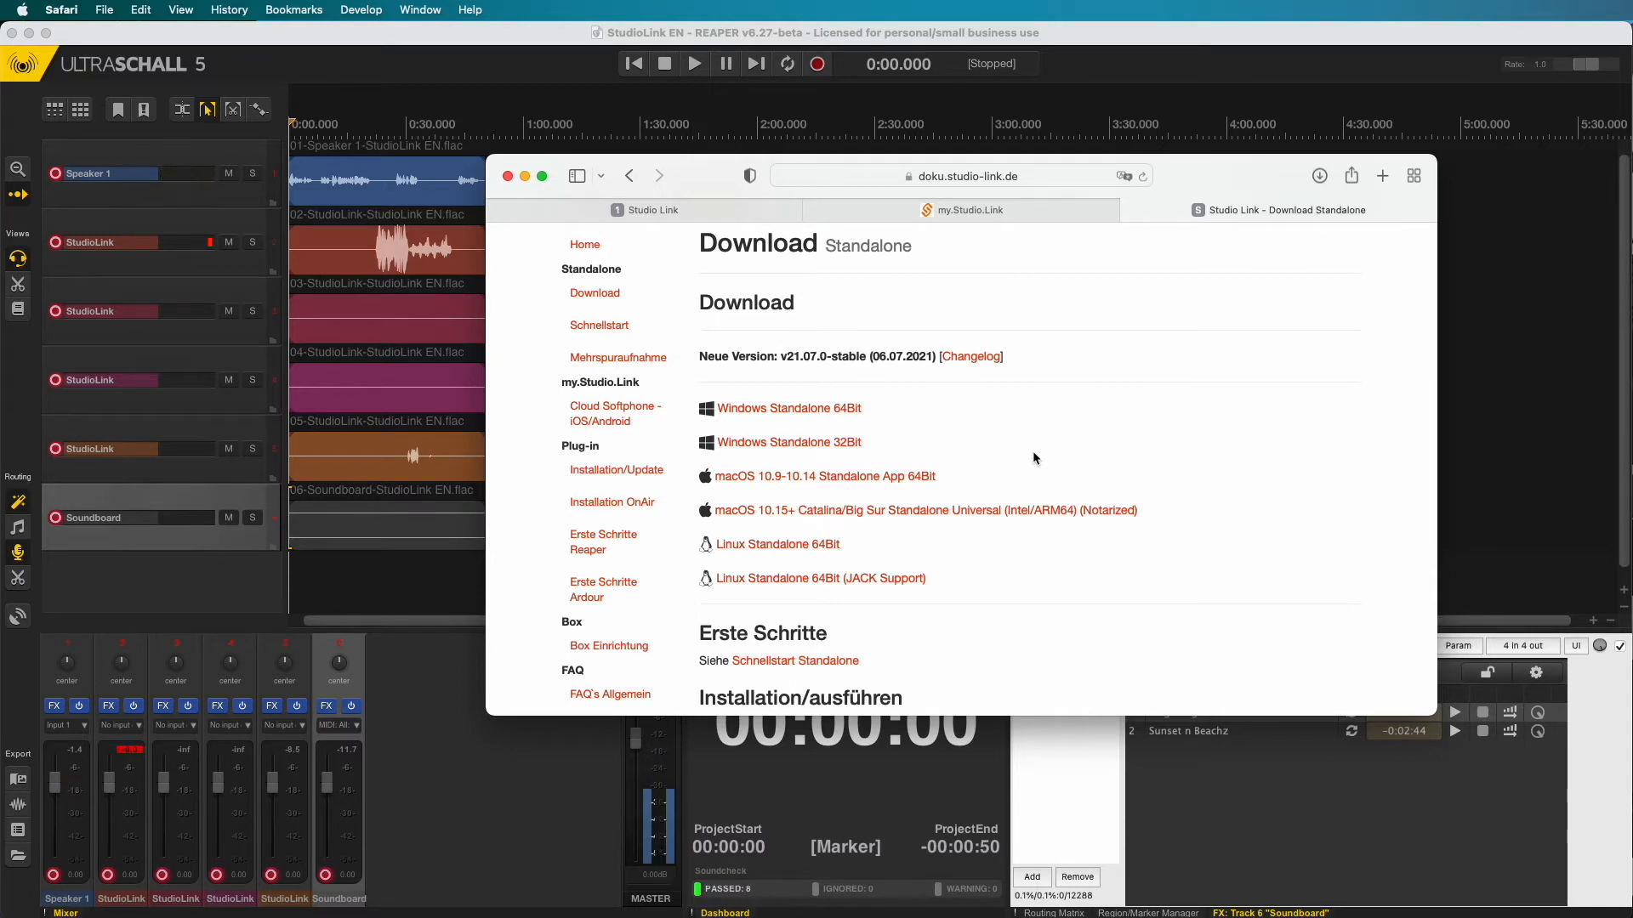
key("super+space")
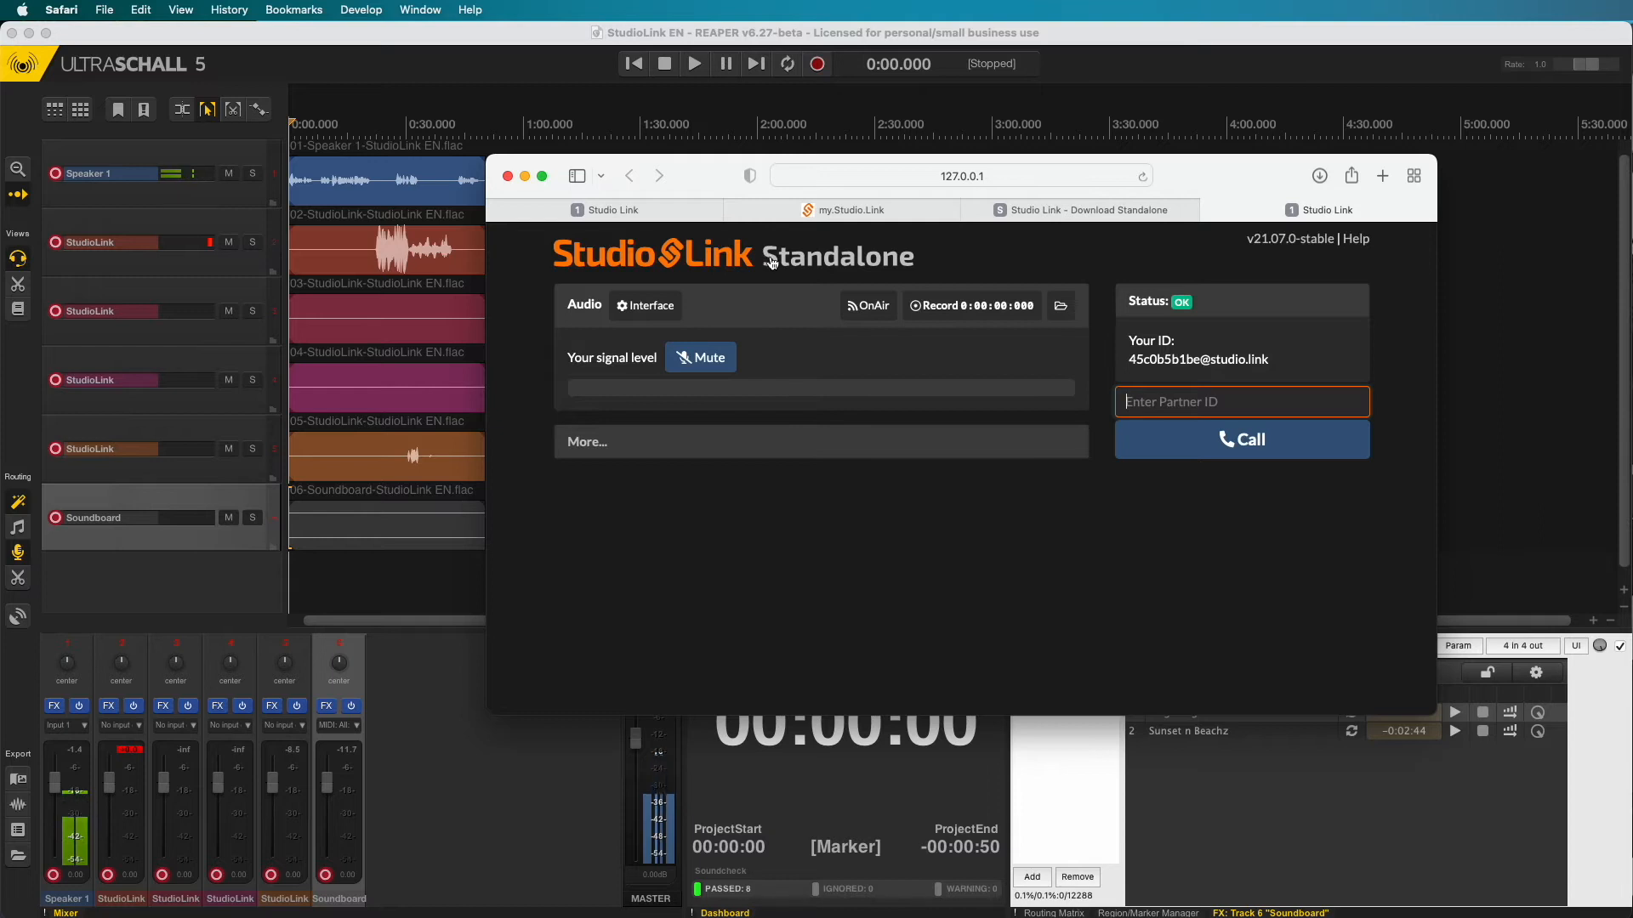
- Set the Standalone audio input to Scarlett Solo USB, channel 0, and reload the device
left_click(656, 308)
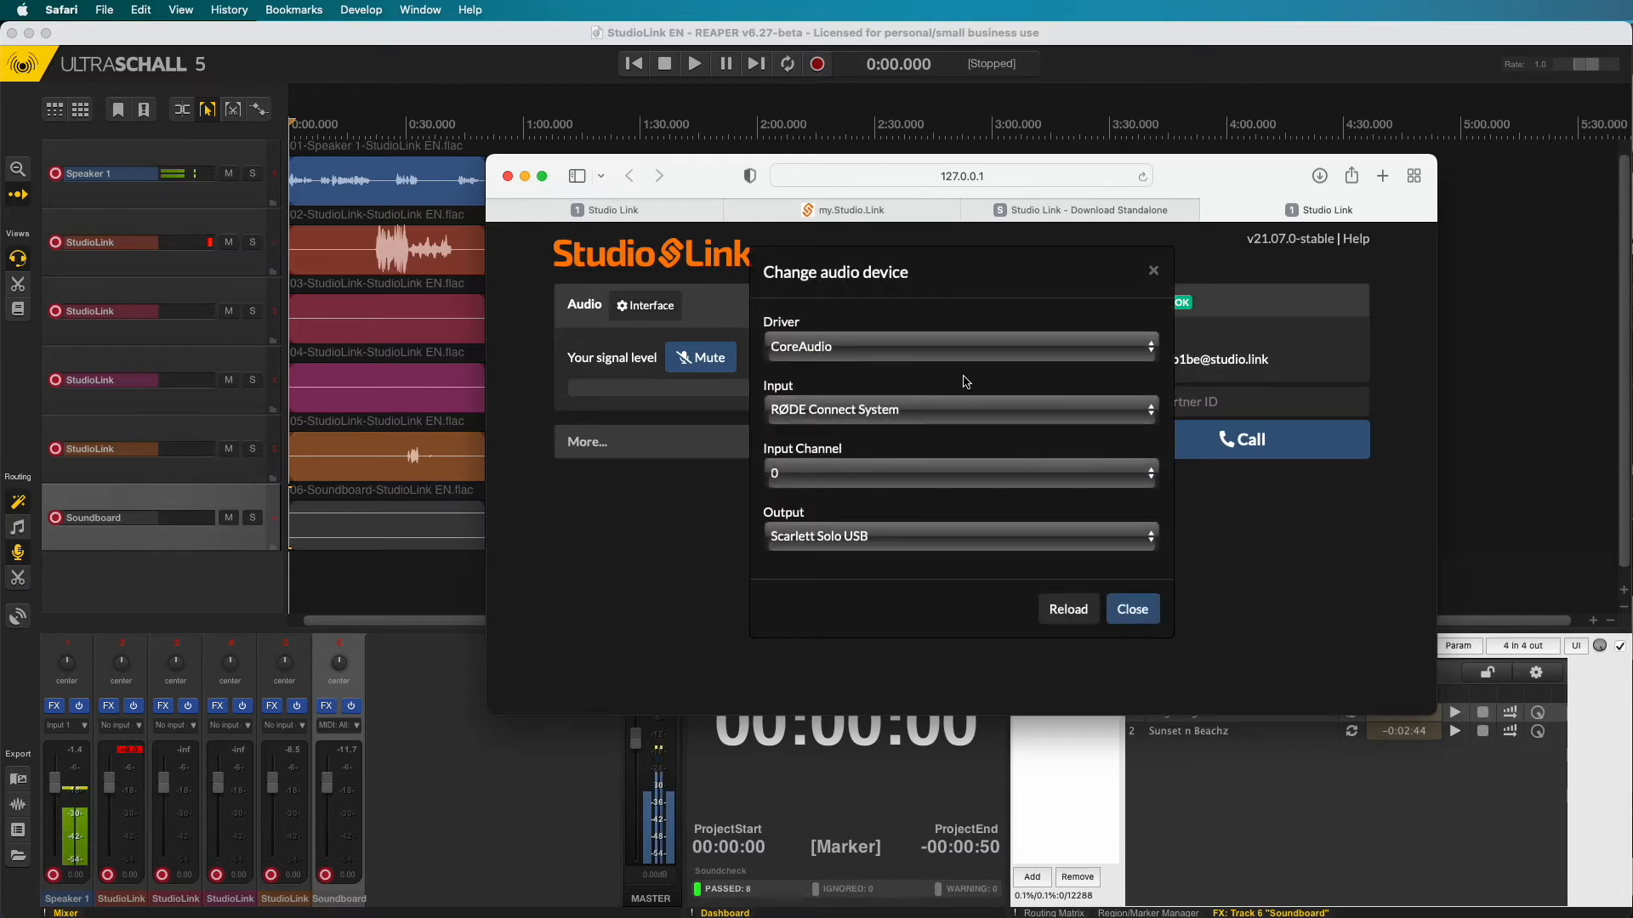
left_click(933, 414)
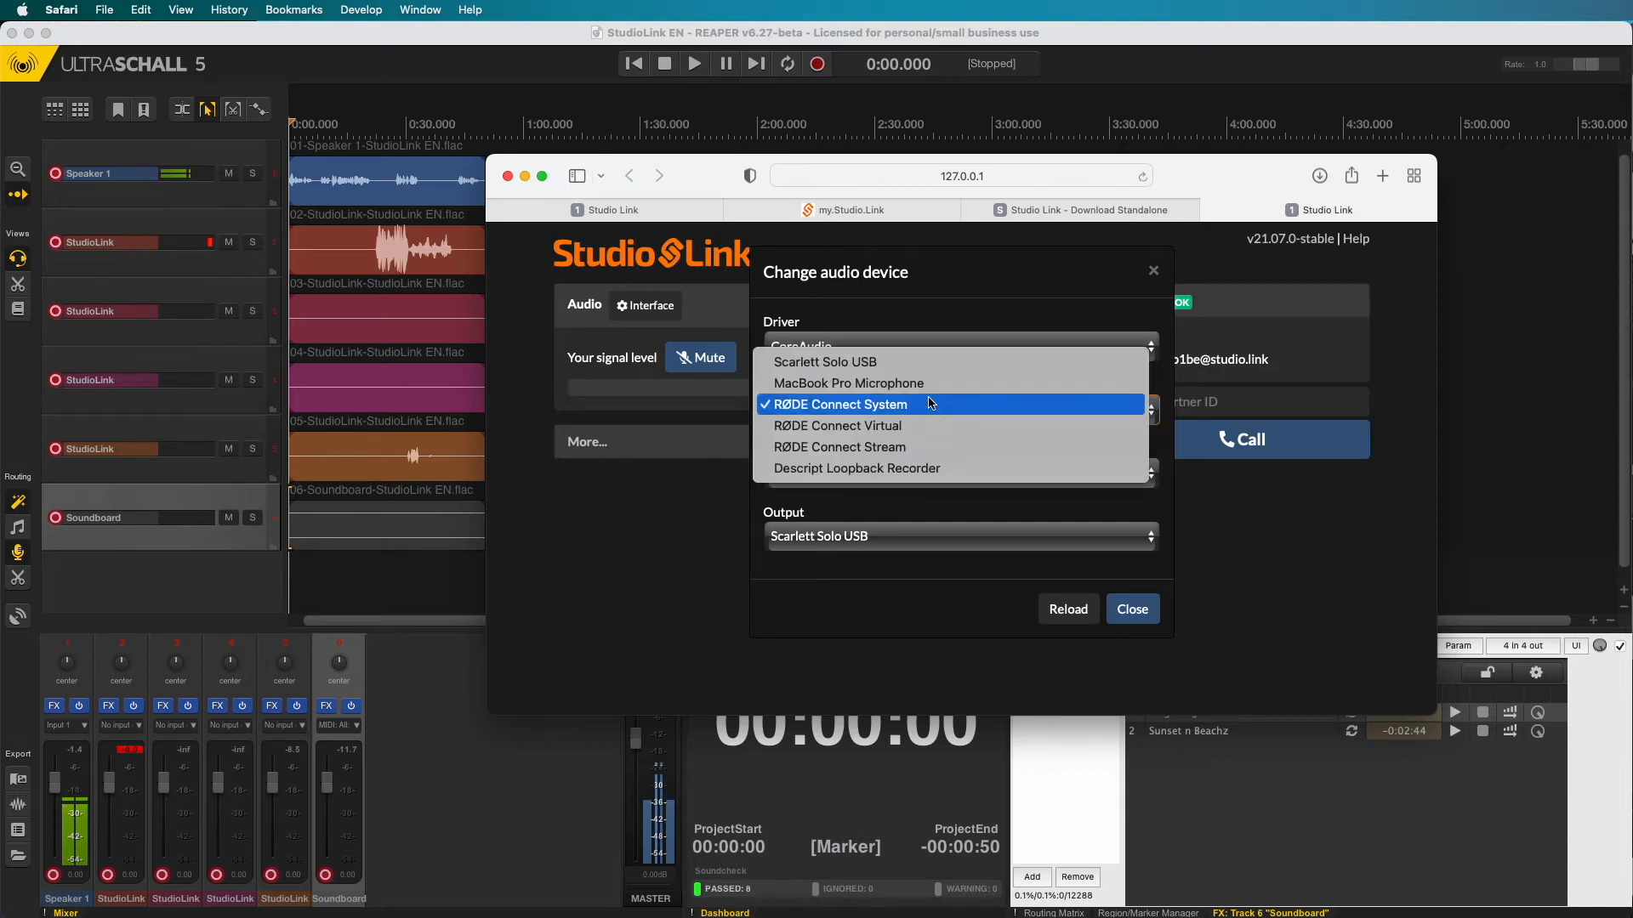
left_click(928, 361)
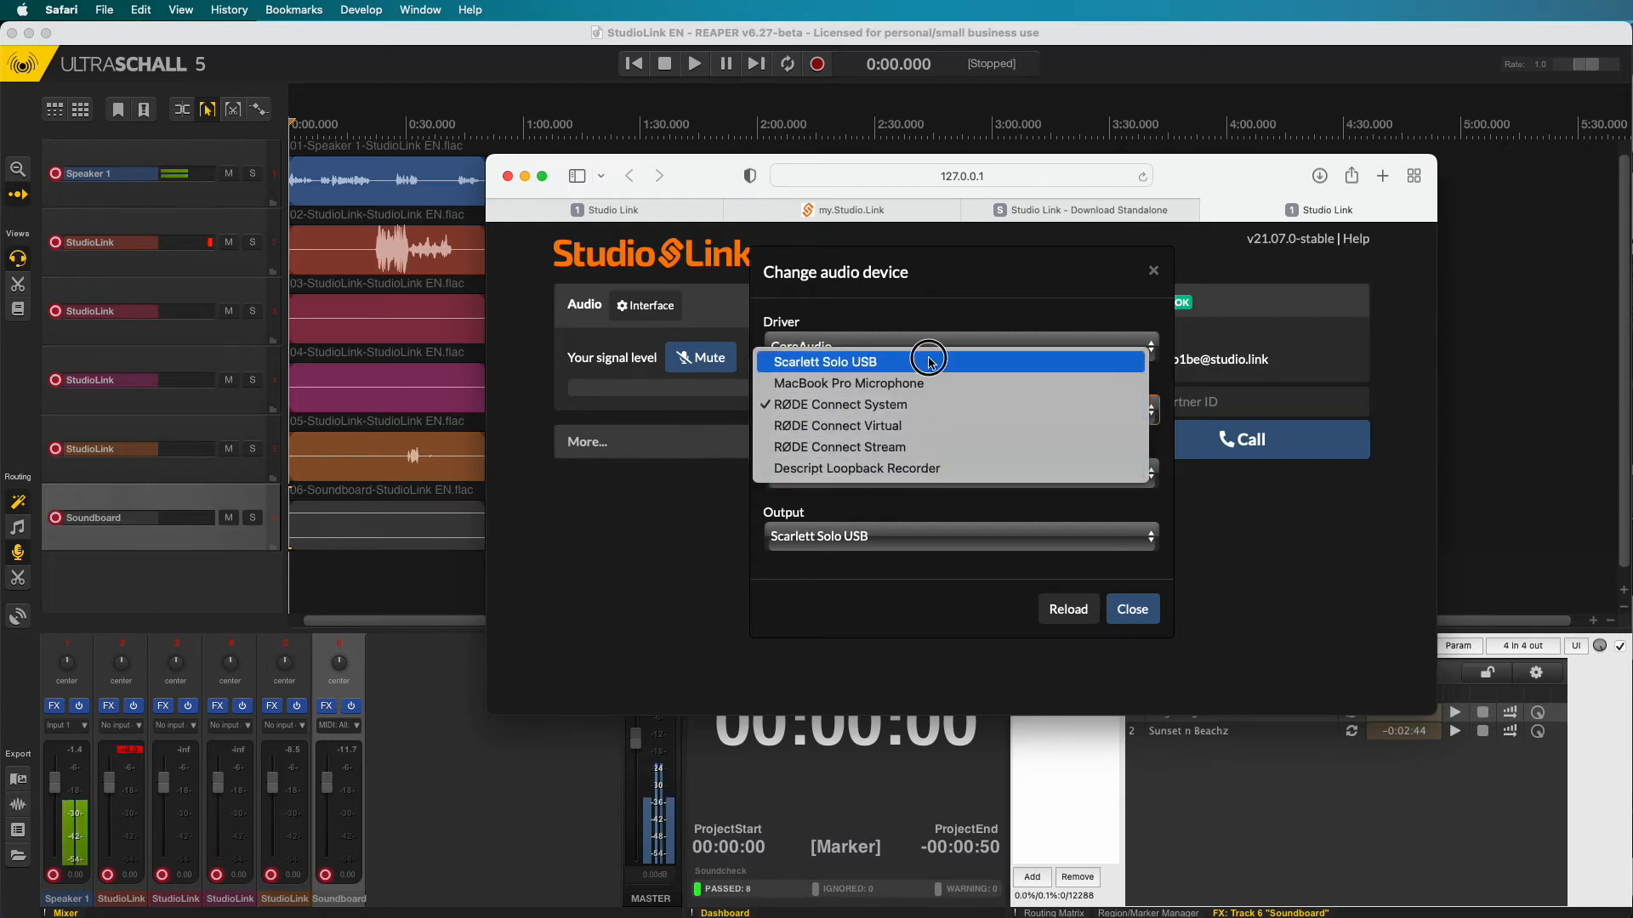
left_click(888, 472)
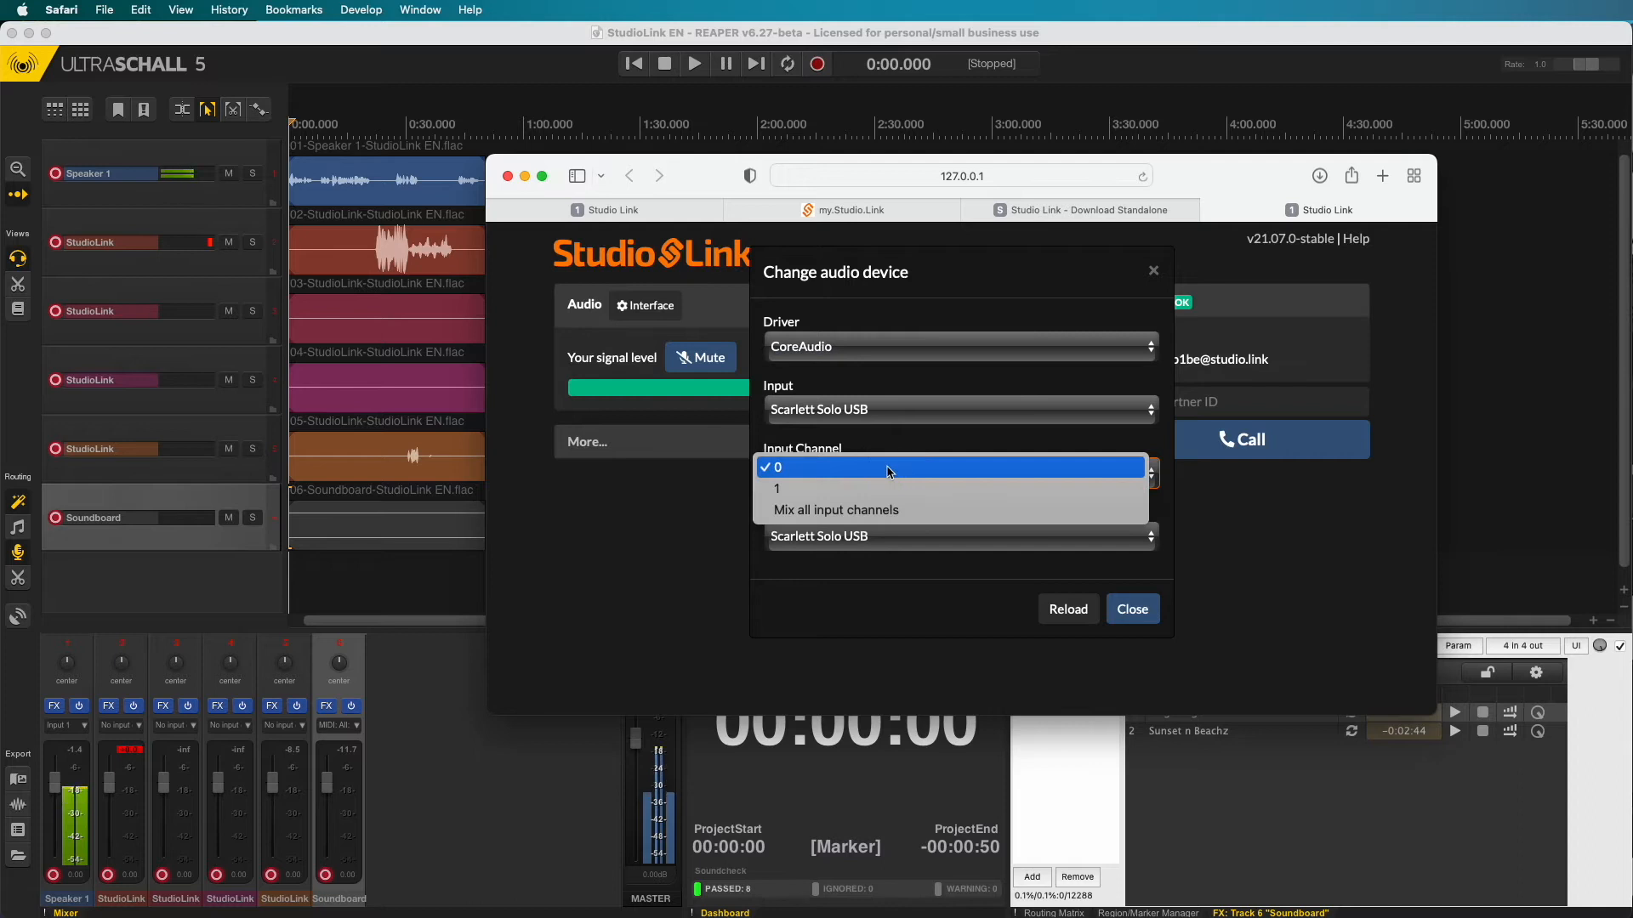
left_click(847, 466)
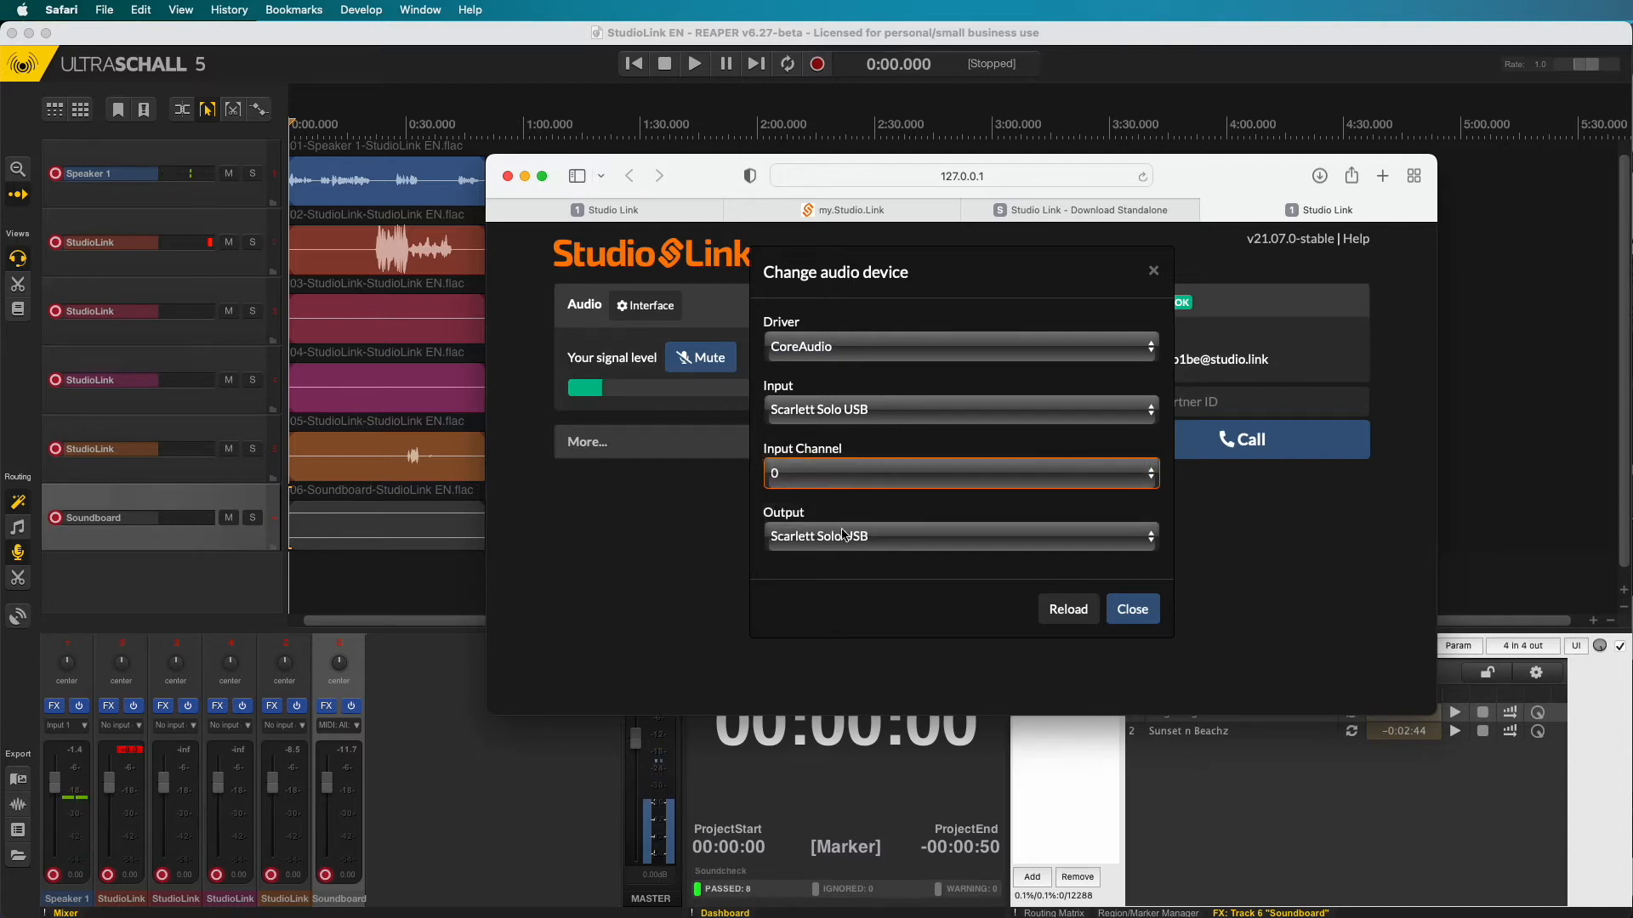
left_click(1069, 611)
left_click(1131, 609)
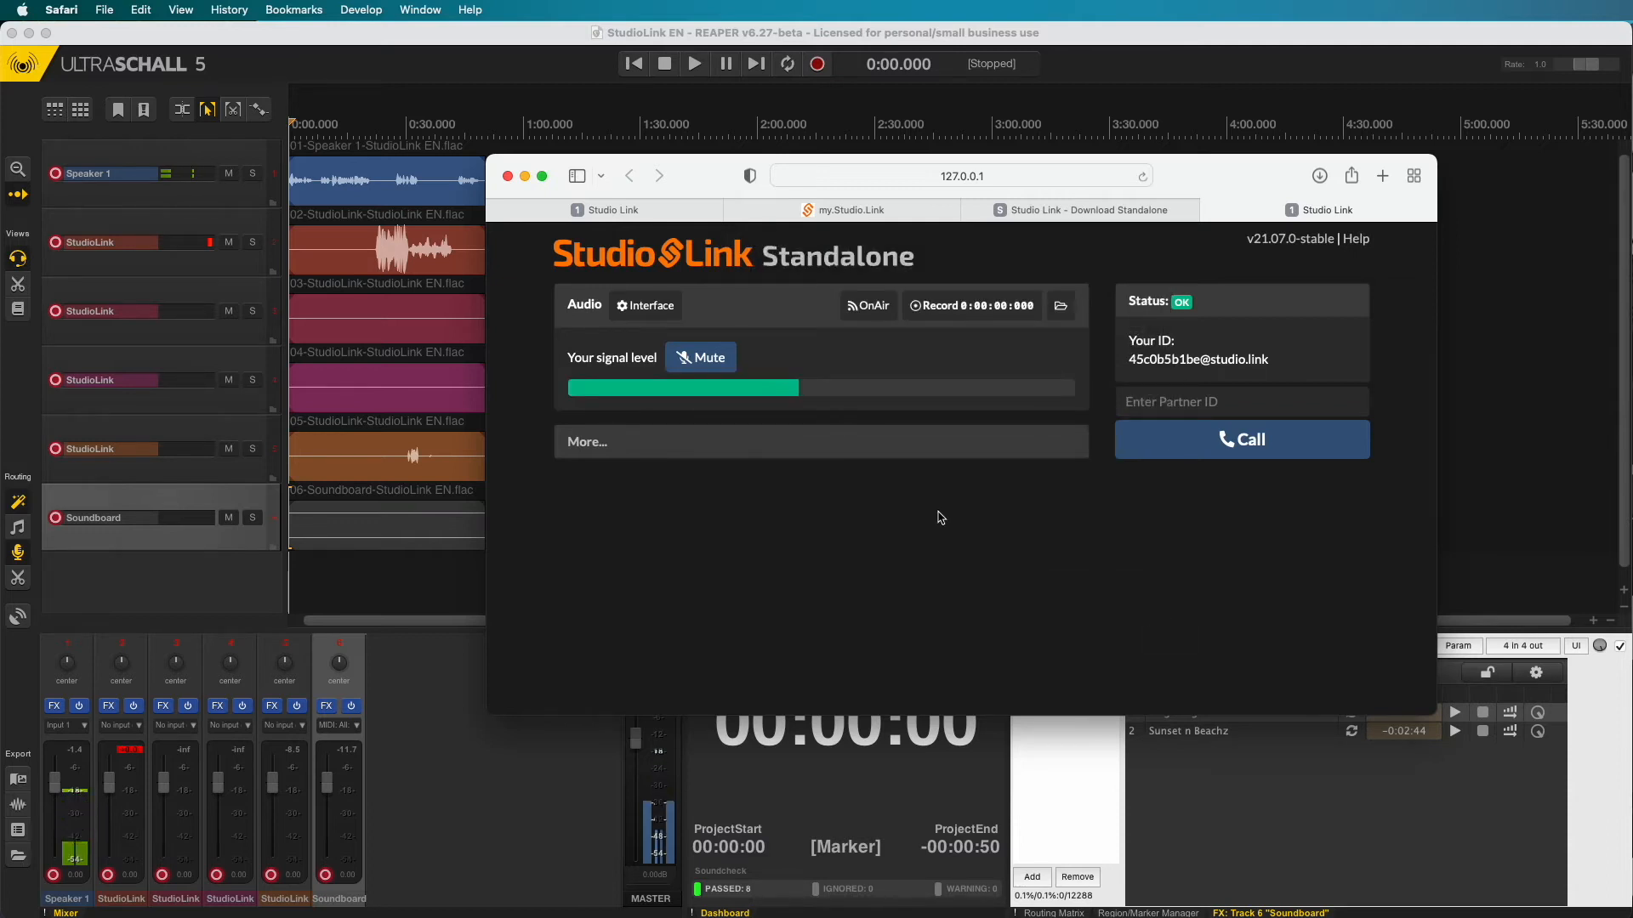
left_click(722, 365)
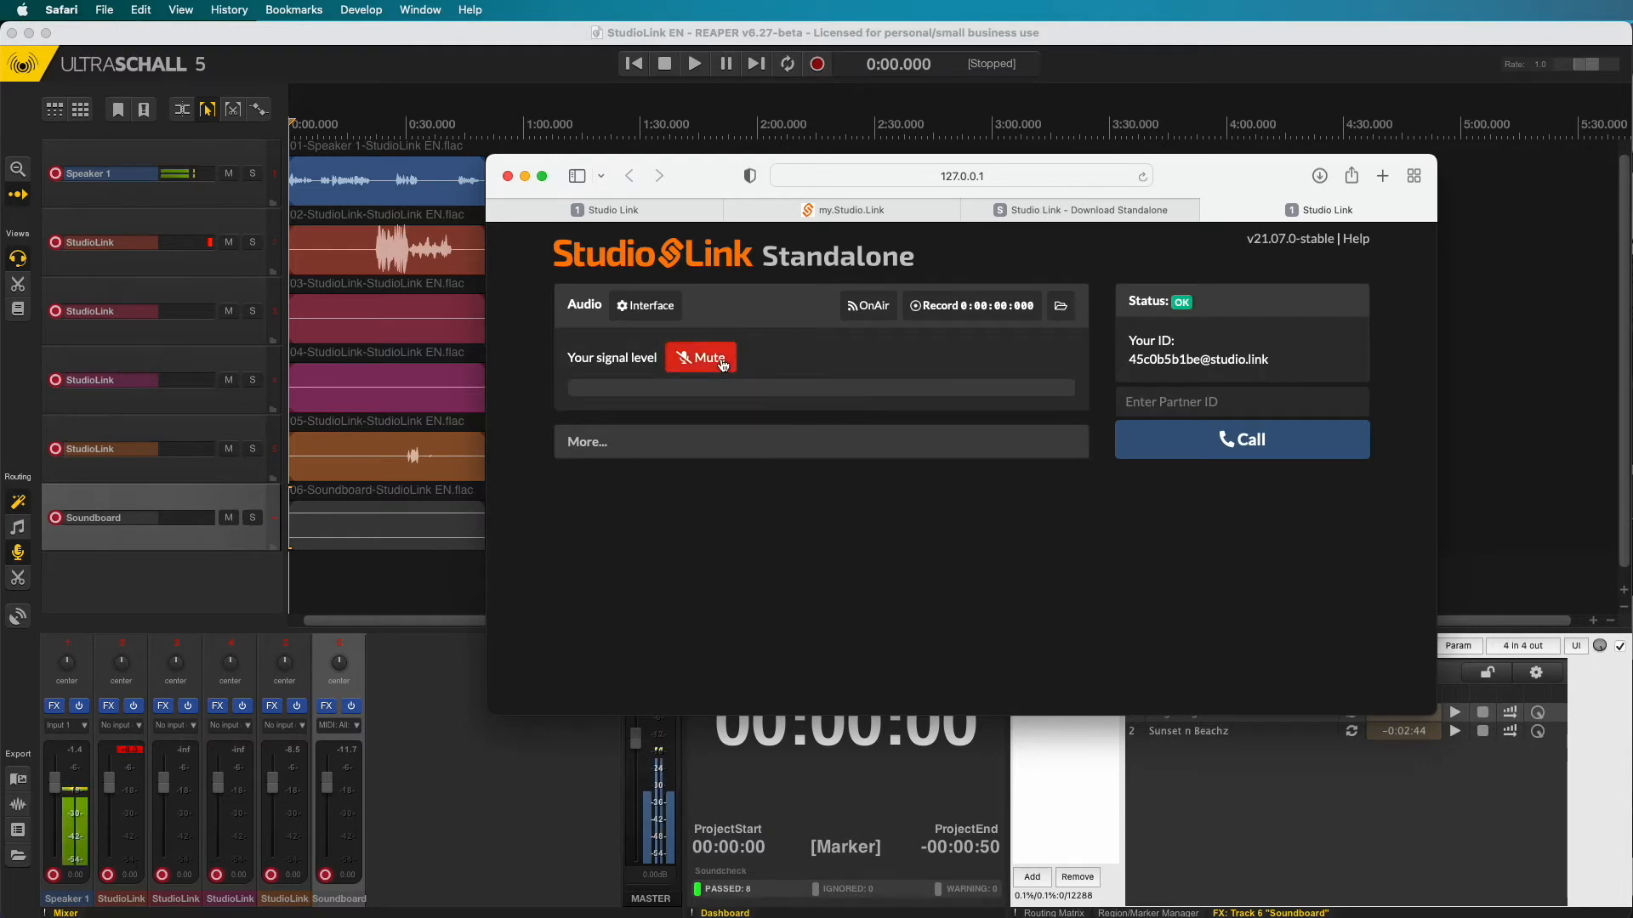
left_click(722, 366)
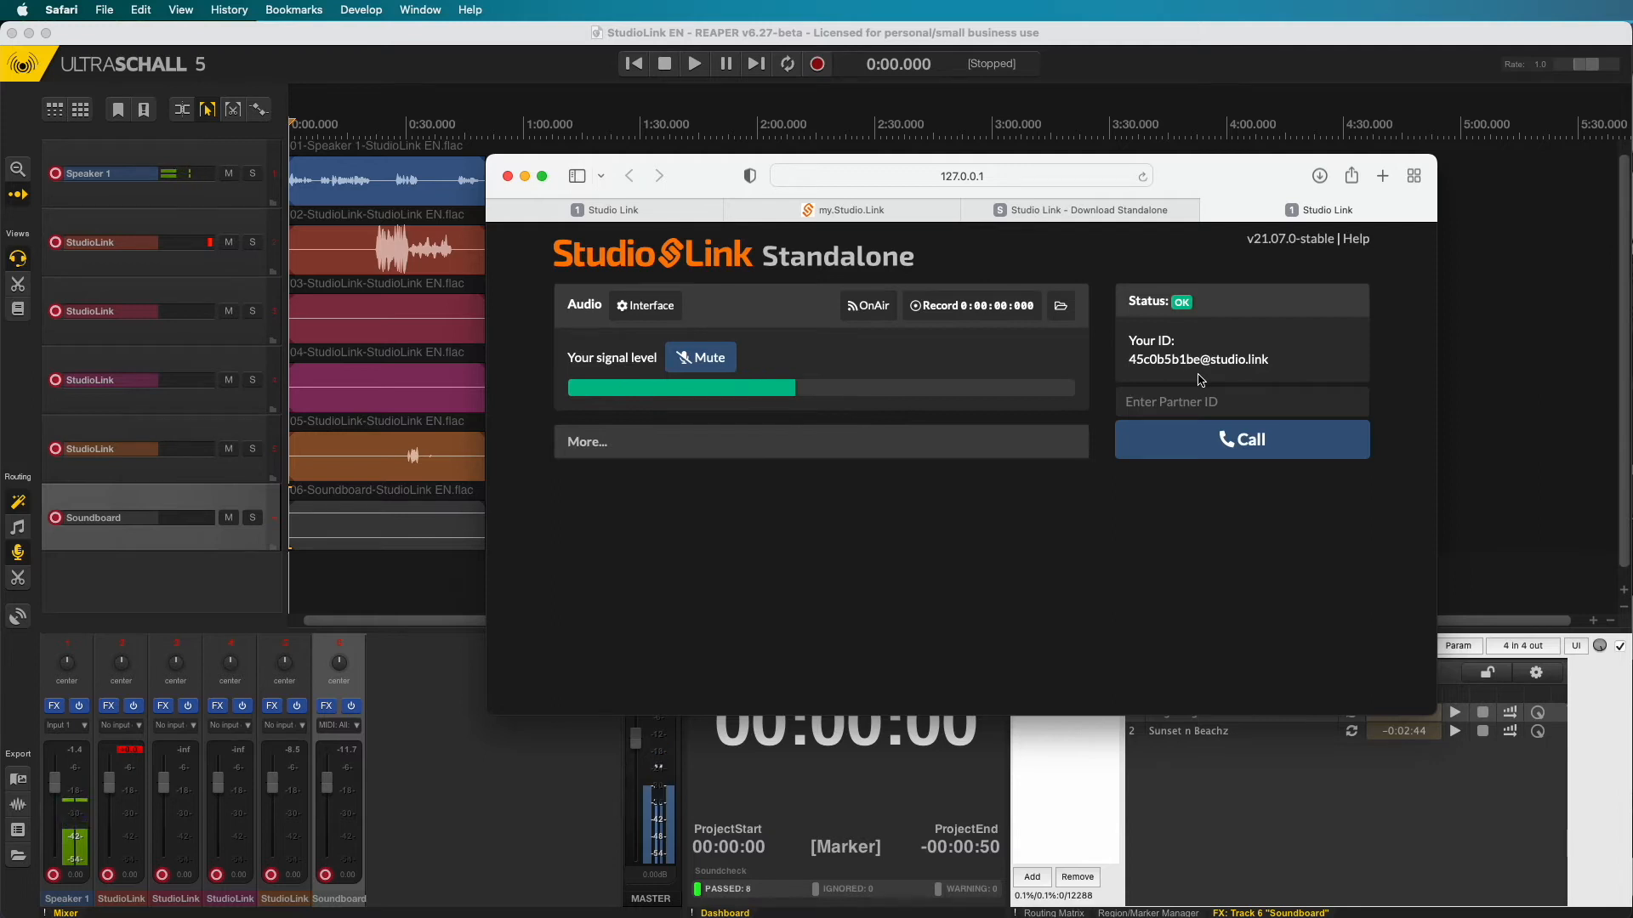
left_click(1189, 403)
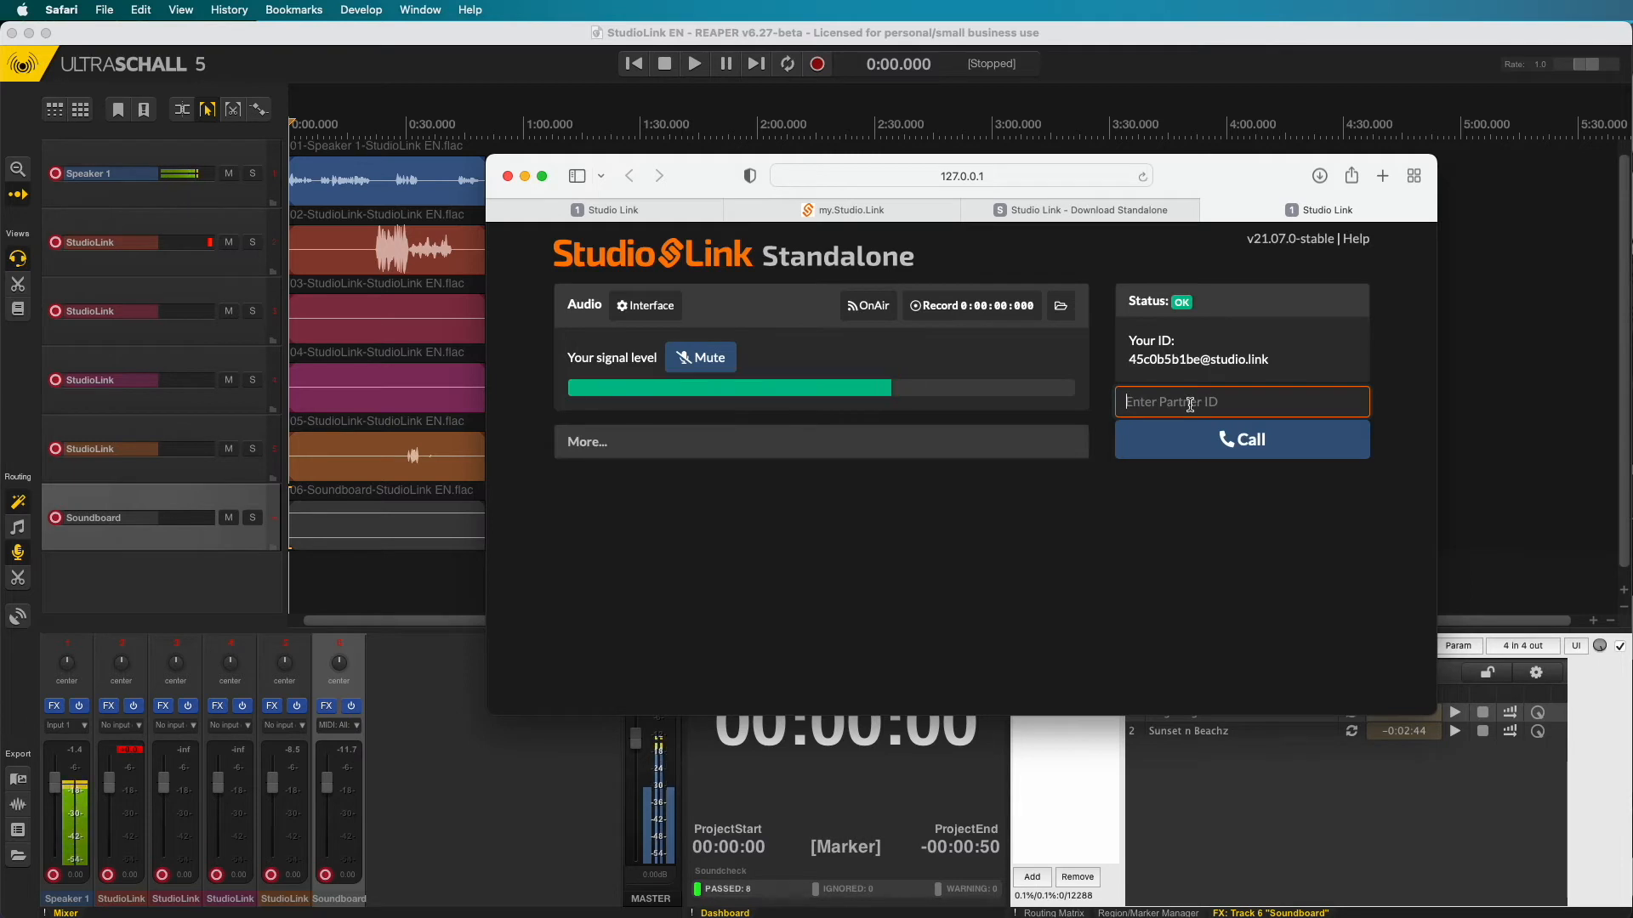
- Call the plug-in's ID from Standalone and switch to the plug-in's Studio Link tab
type("joram")
key("Return")
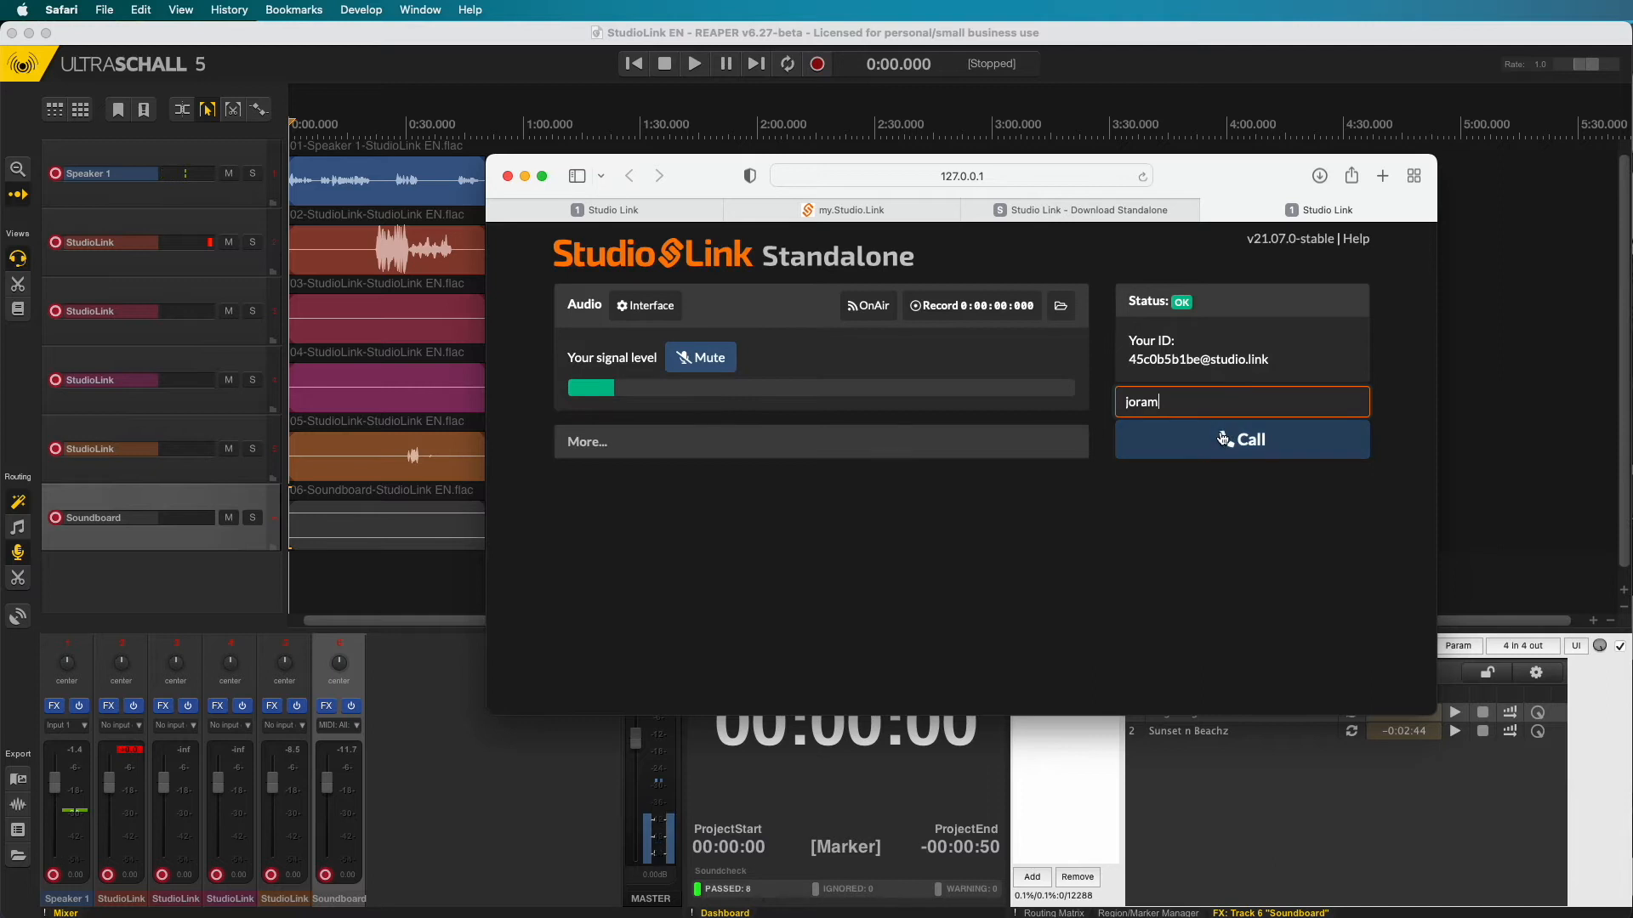
left_click(649, 208)
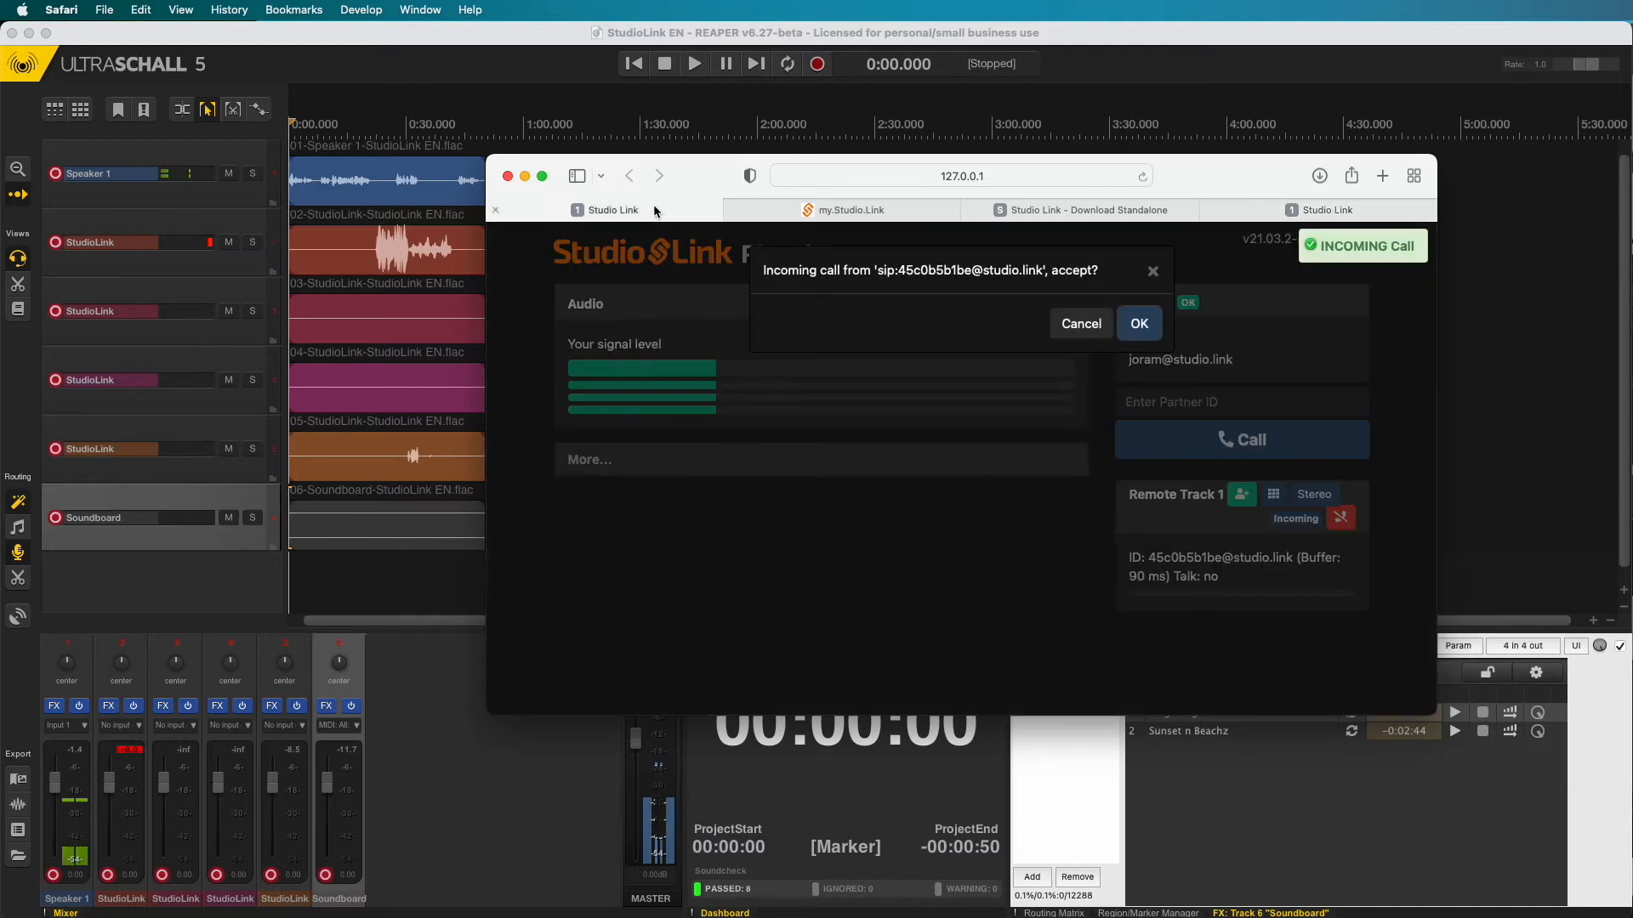
- Decline the Standalone's call, then call it back from the plug-in using the Standalone's copied ID
left_click(1088, 326)
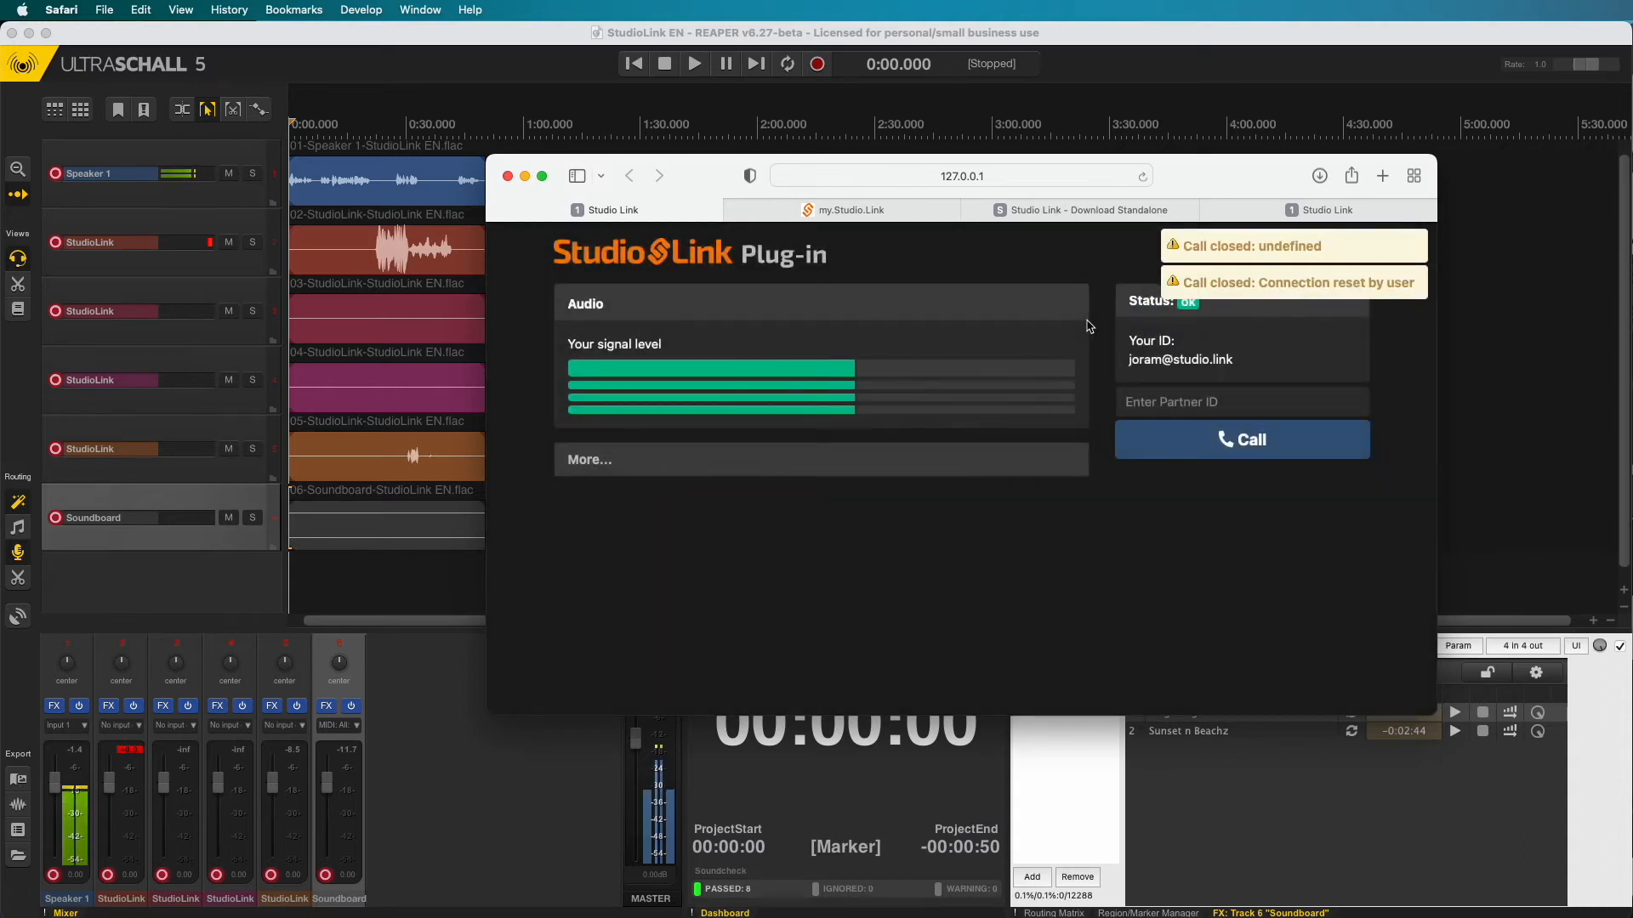
left_click(1326, 210)
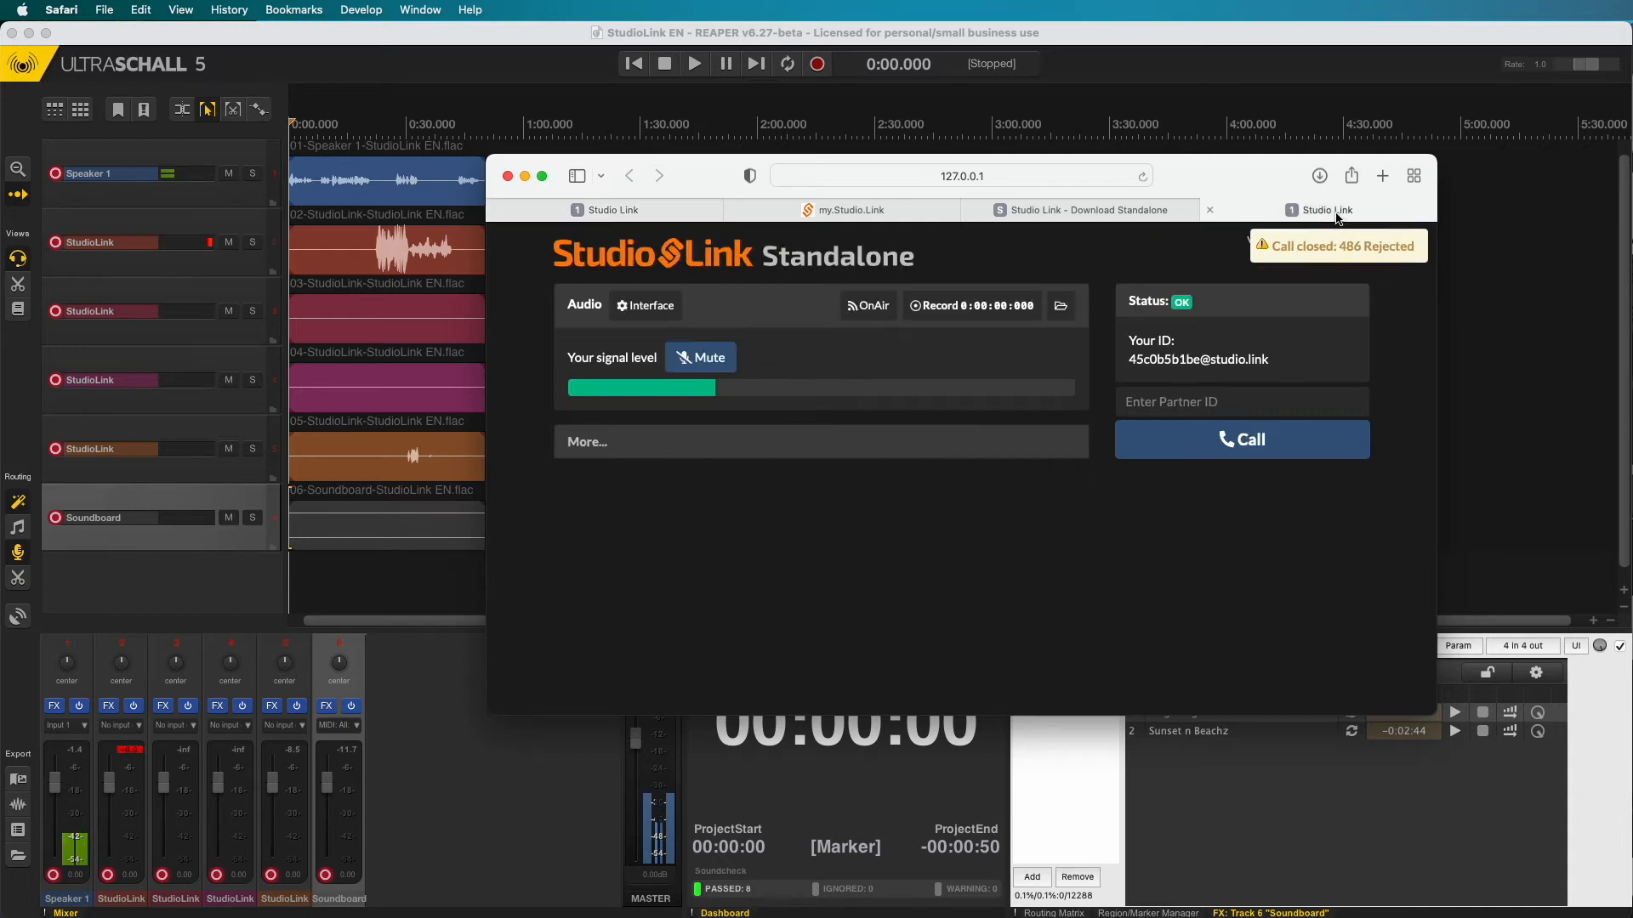
double_click(1146, 361)
key("super+c")
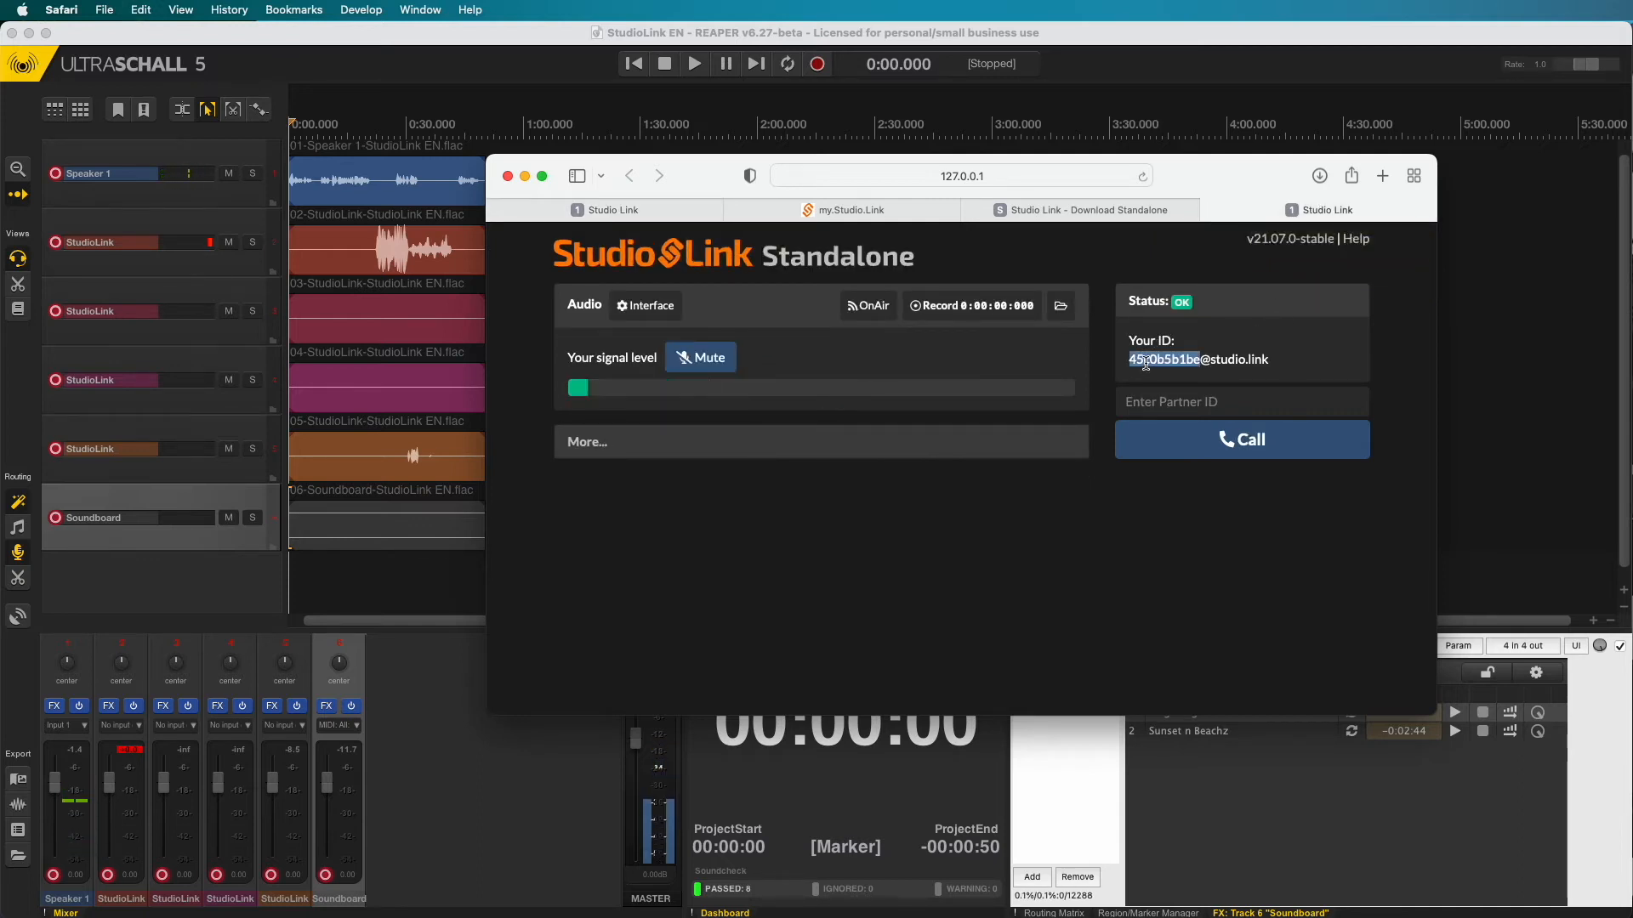
left_click(587, 210)
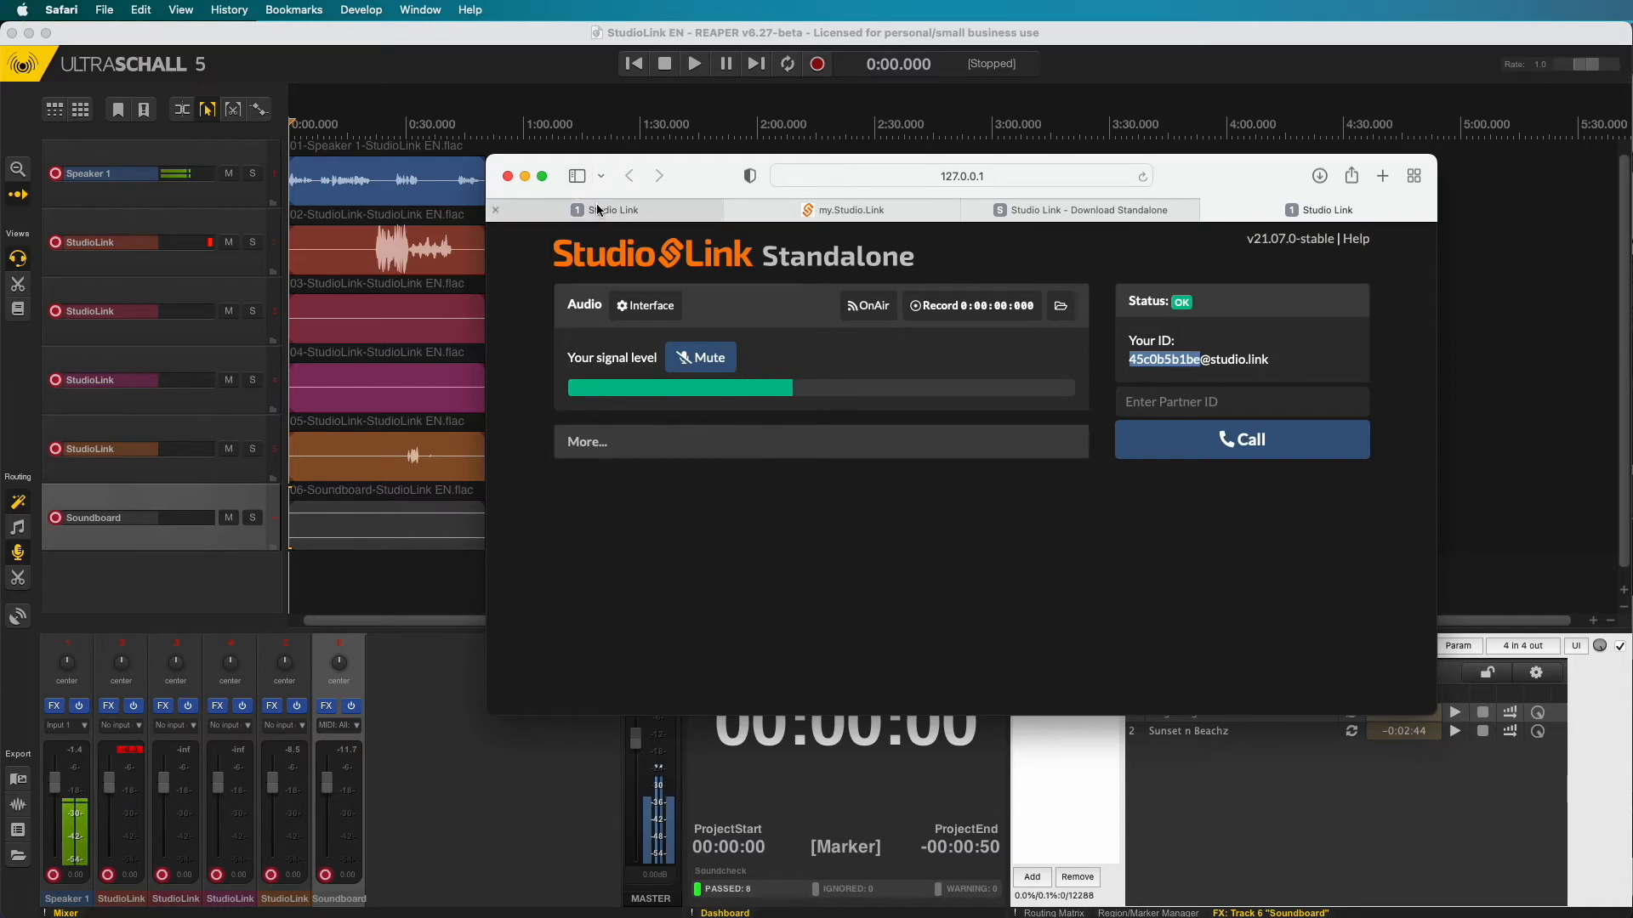
left_click(1178, 410)
key("super+v")
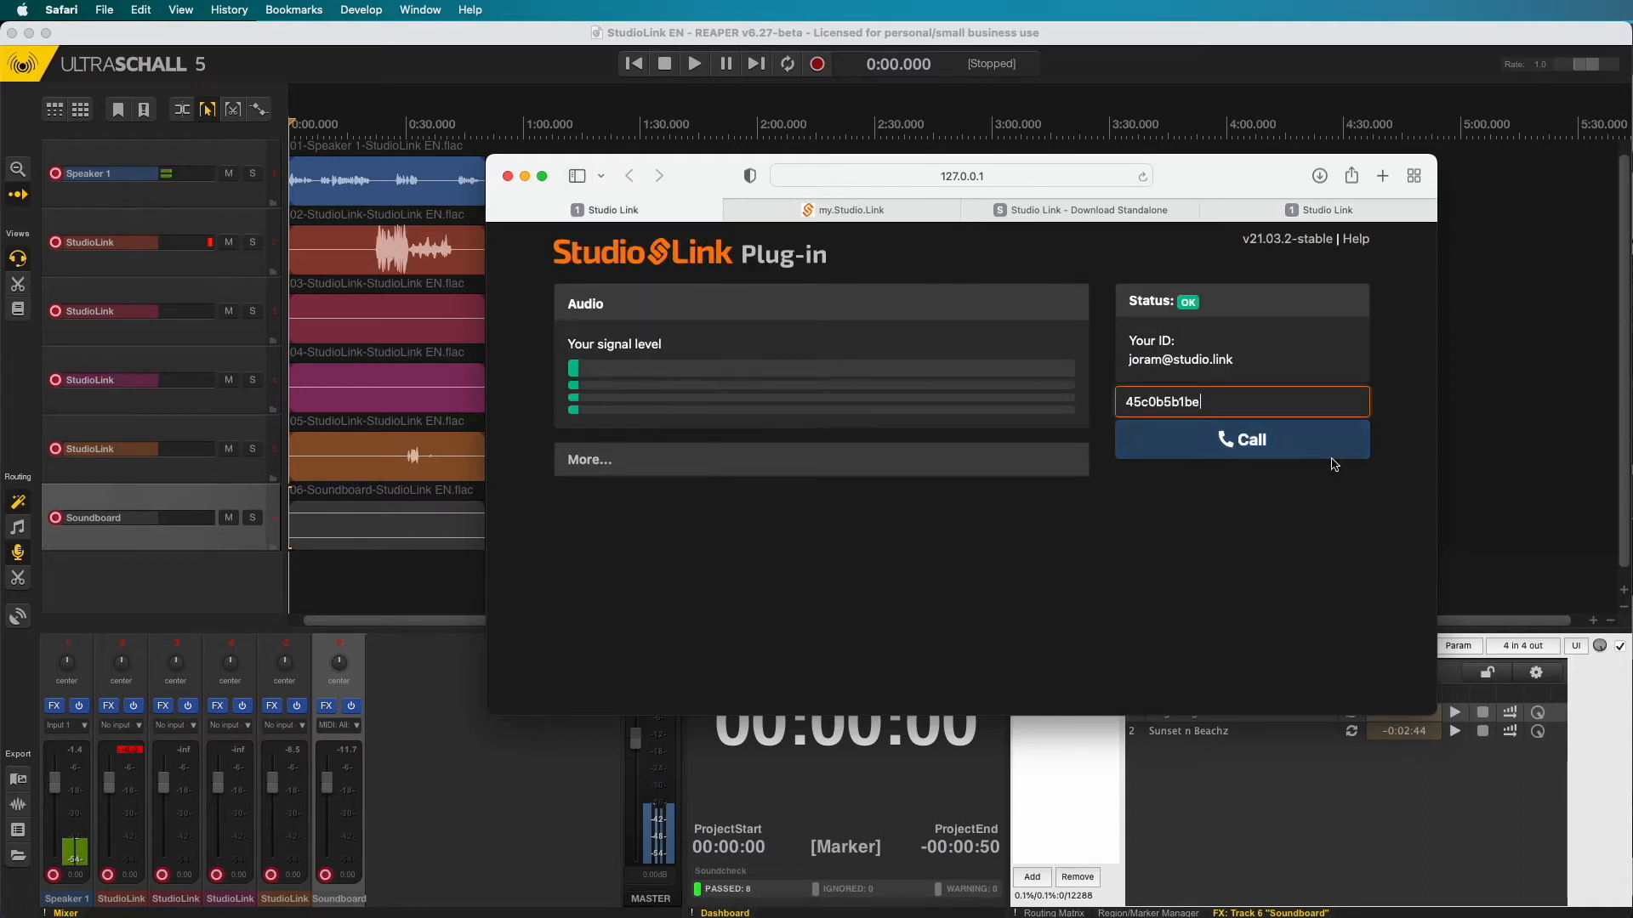
left_click(1275, 444)
left_click(1339, 210)
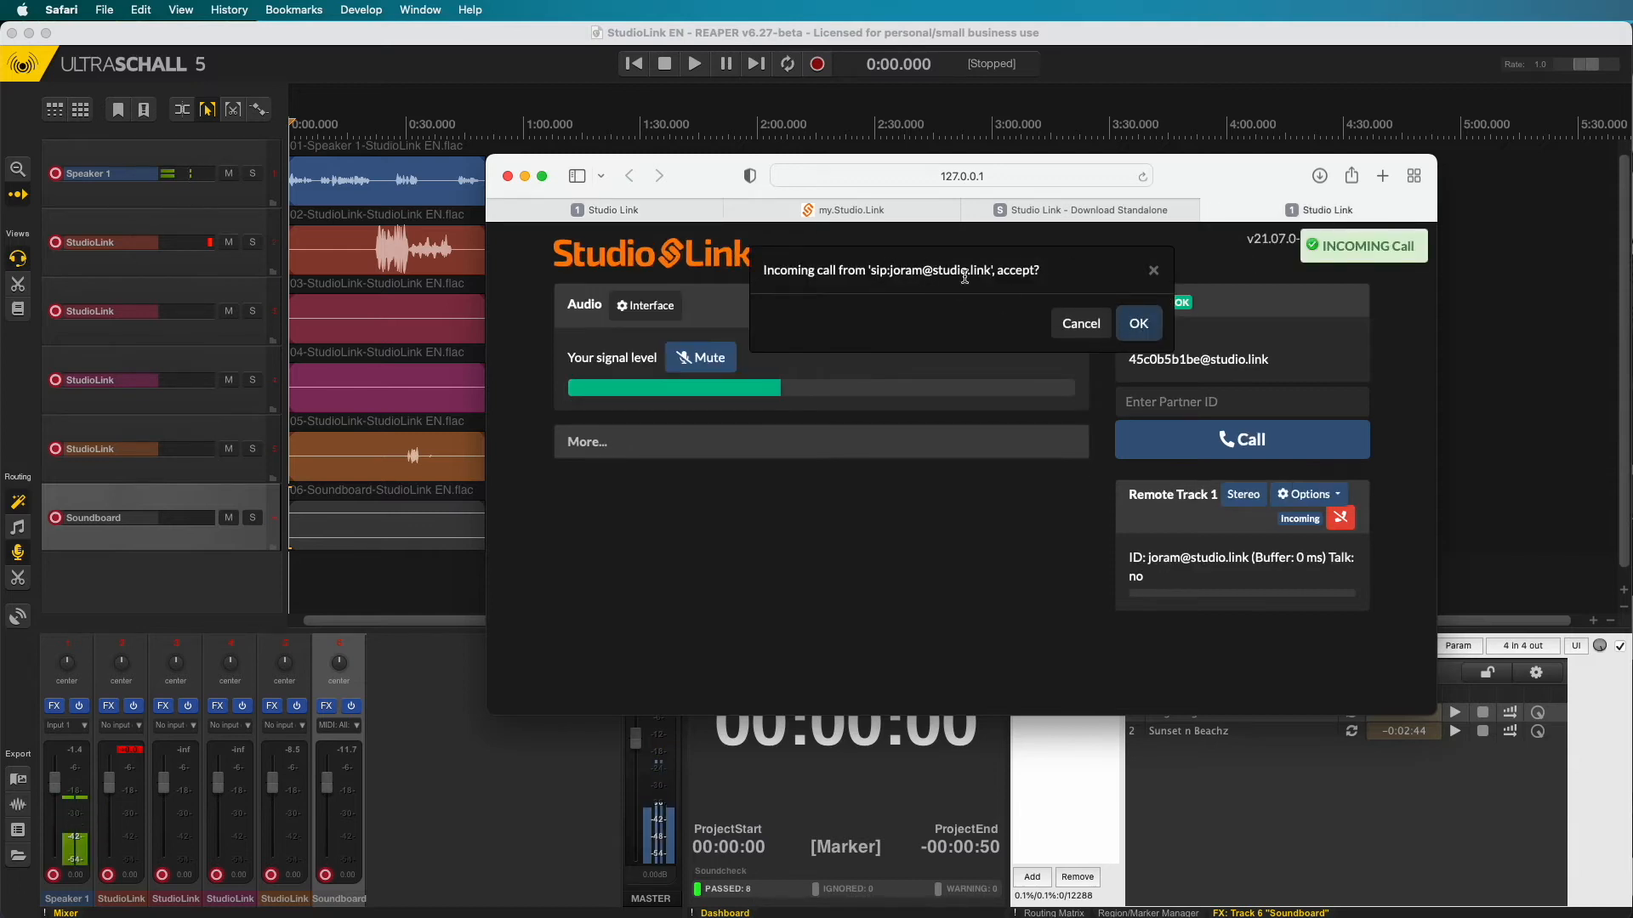
- Decline the plug-in's call on the Standalone and bring up the QuickWeb invitation page
left_click(1069, 328)
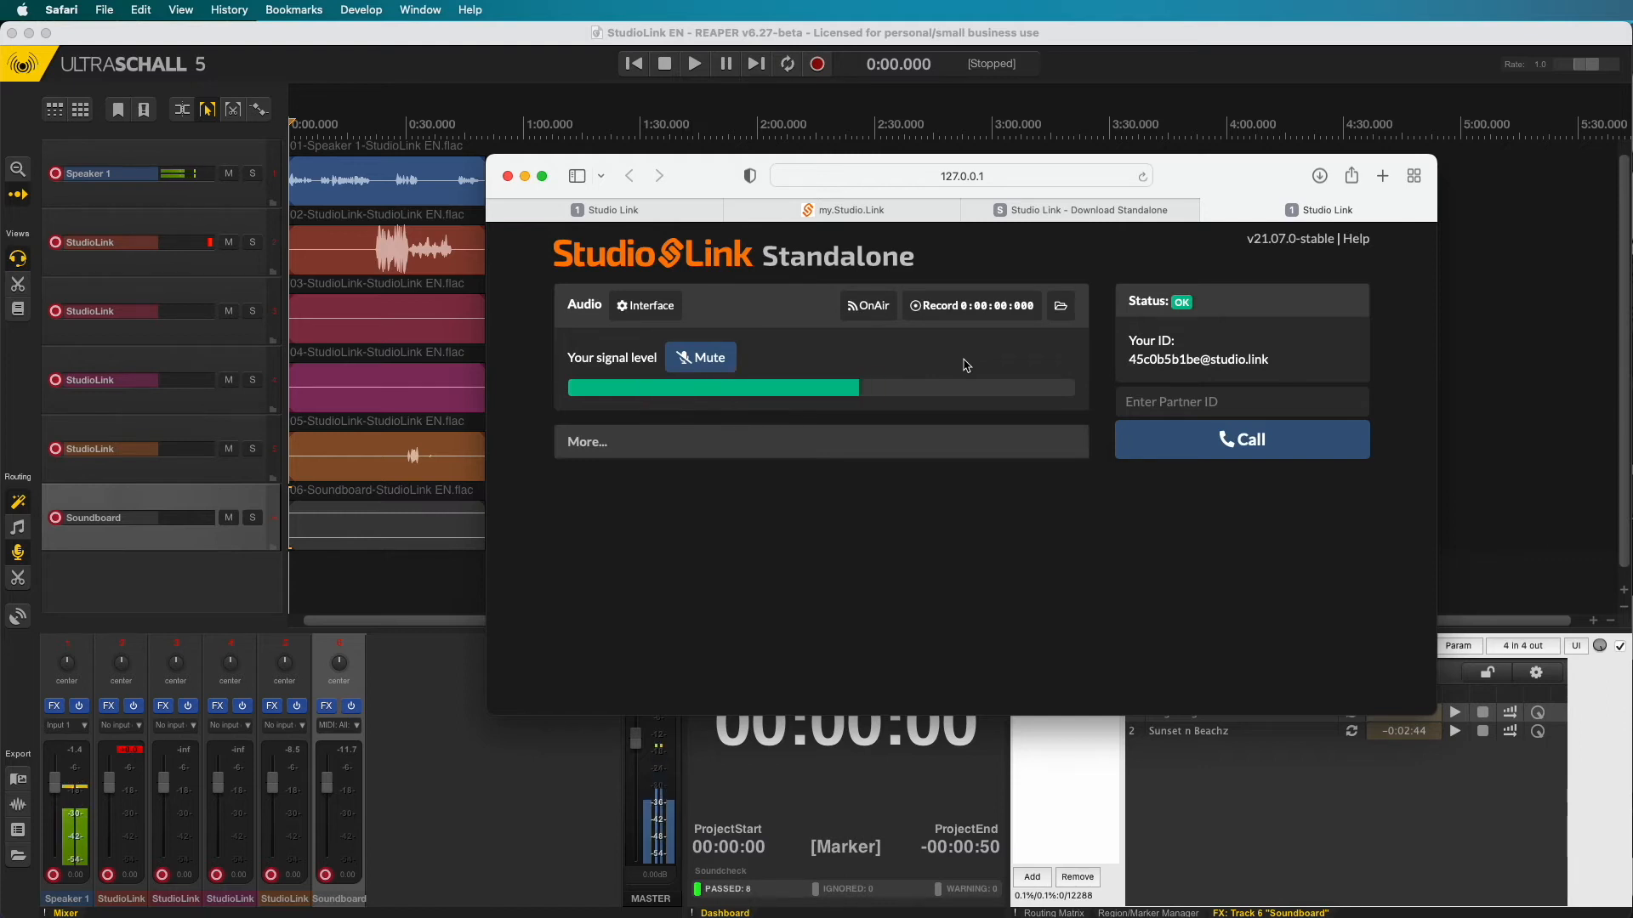
left_click(915, 210)
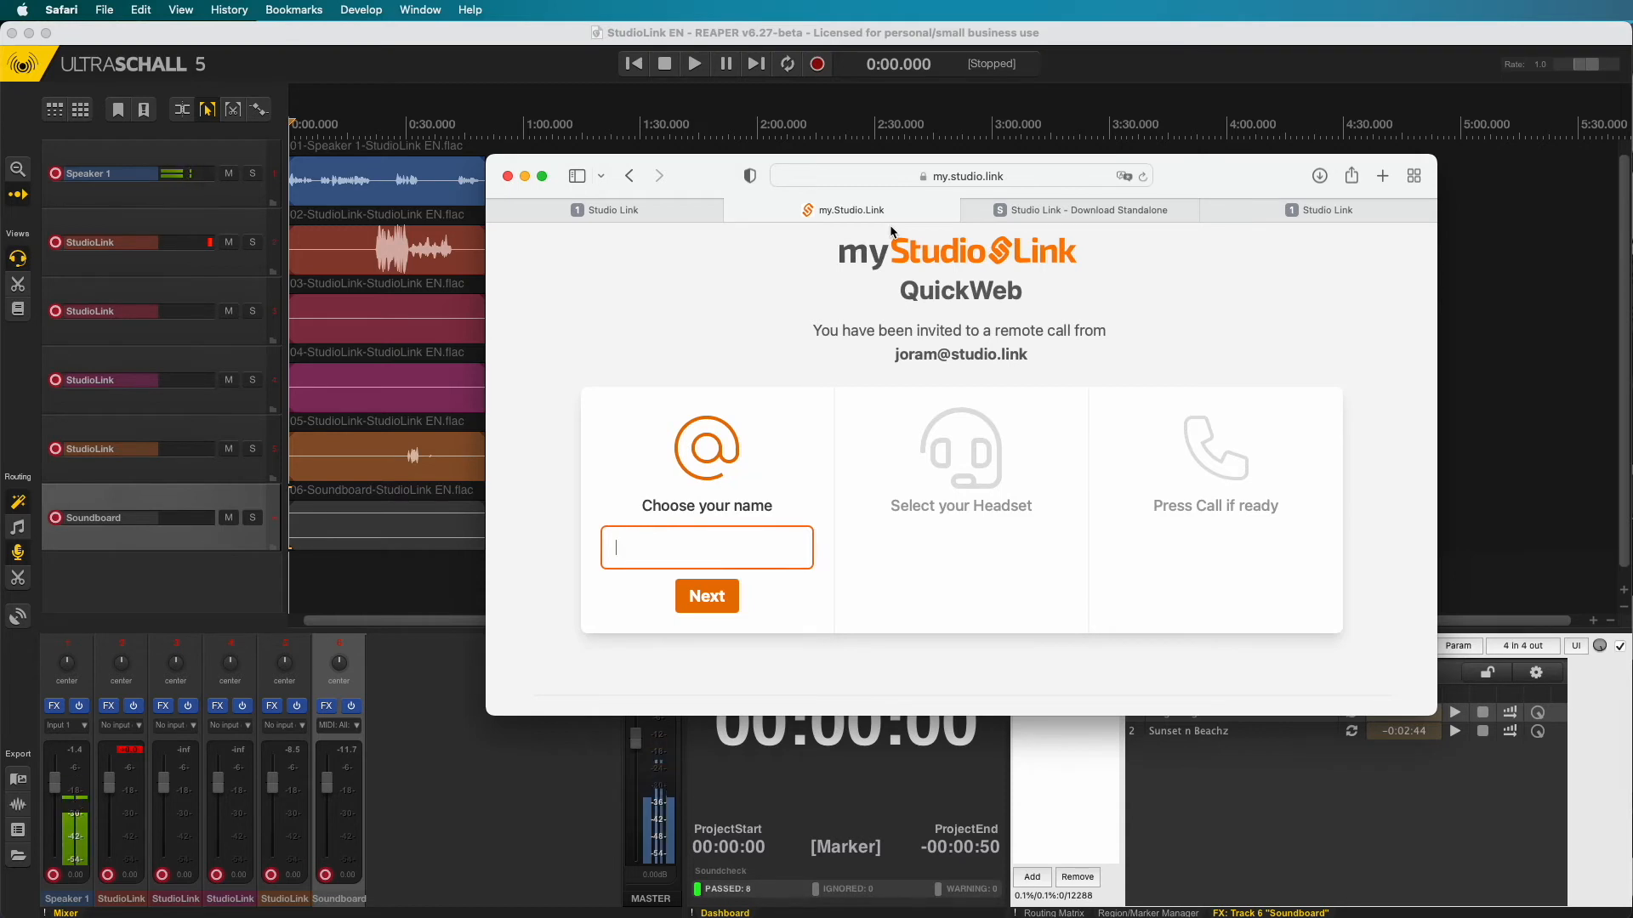
- Enter 'Guest 1' as the guest name and go online in QuickWeb
left_click_drag(895, 354, 1023, 363)
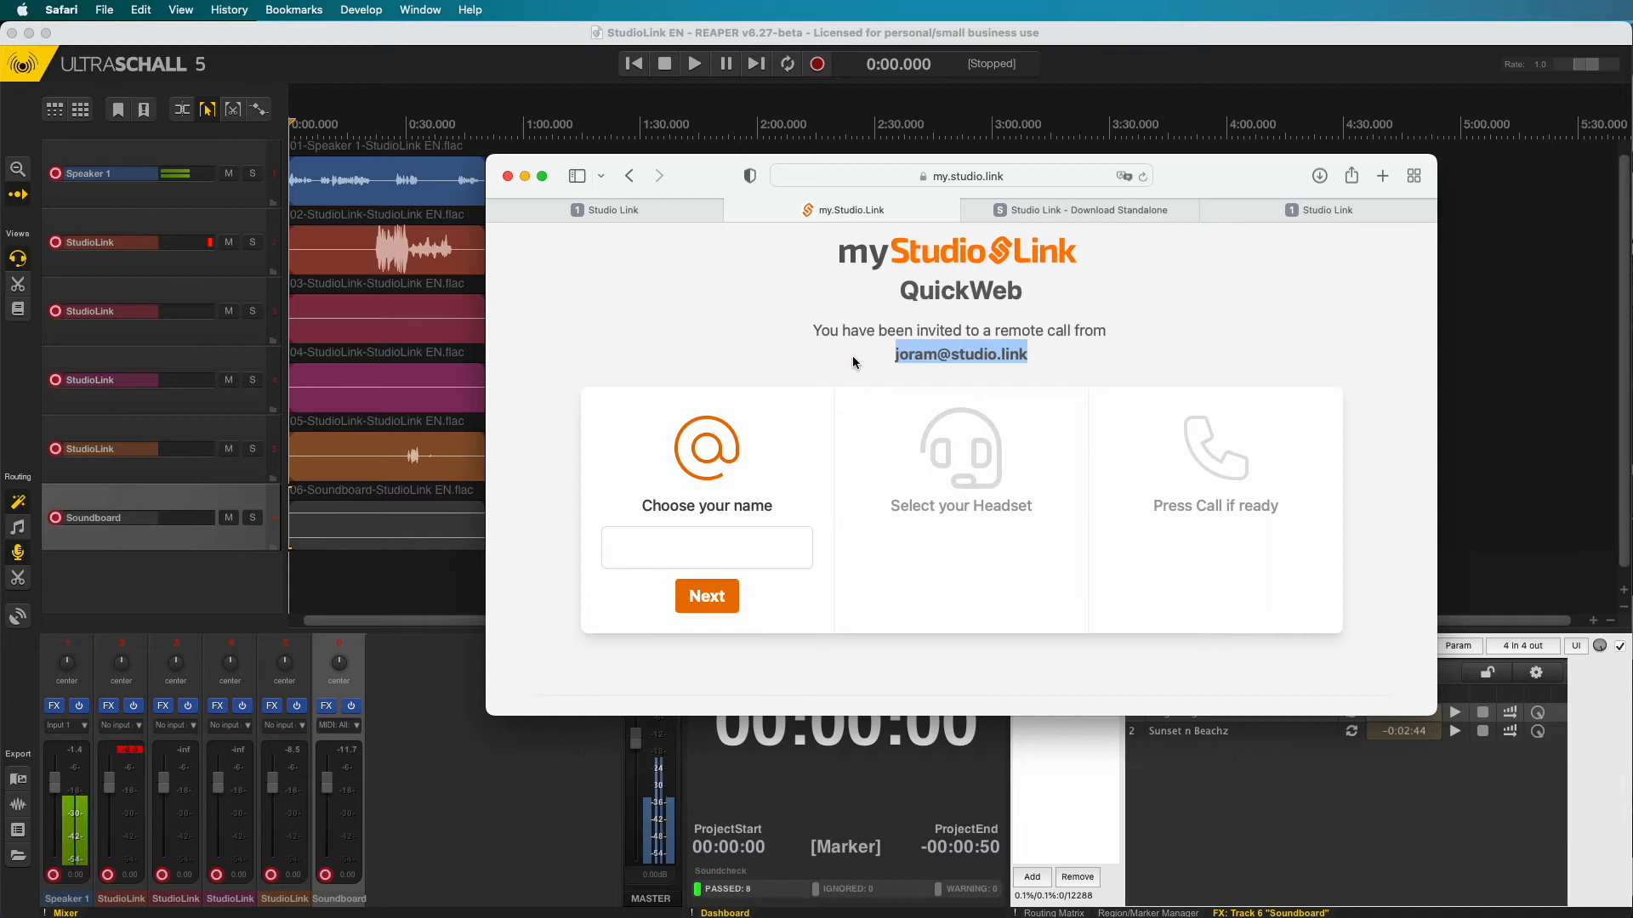
left_click(794, 457)
left_click(773, 531)
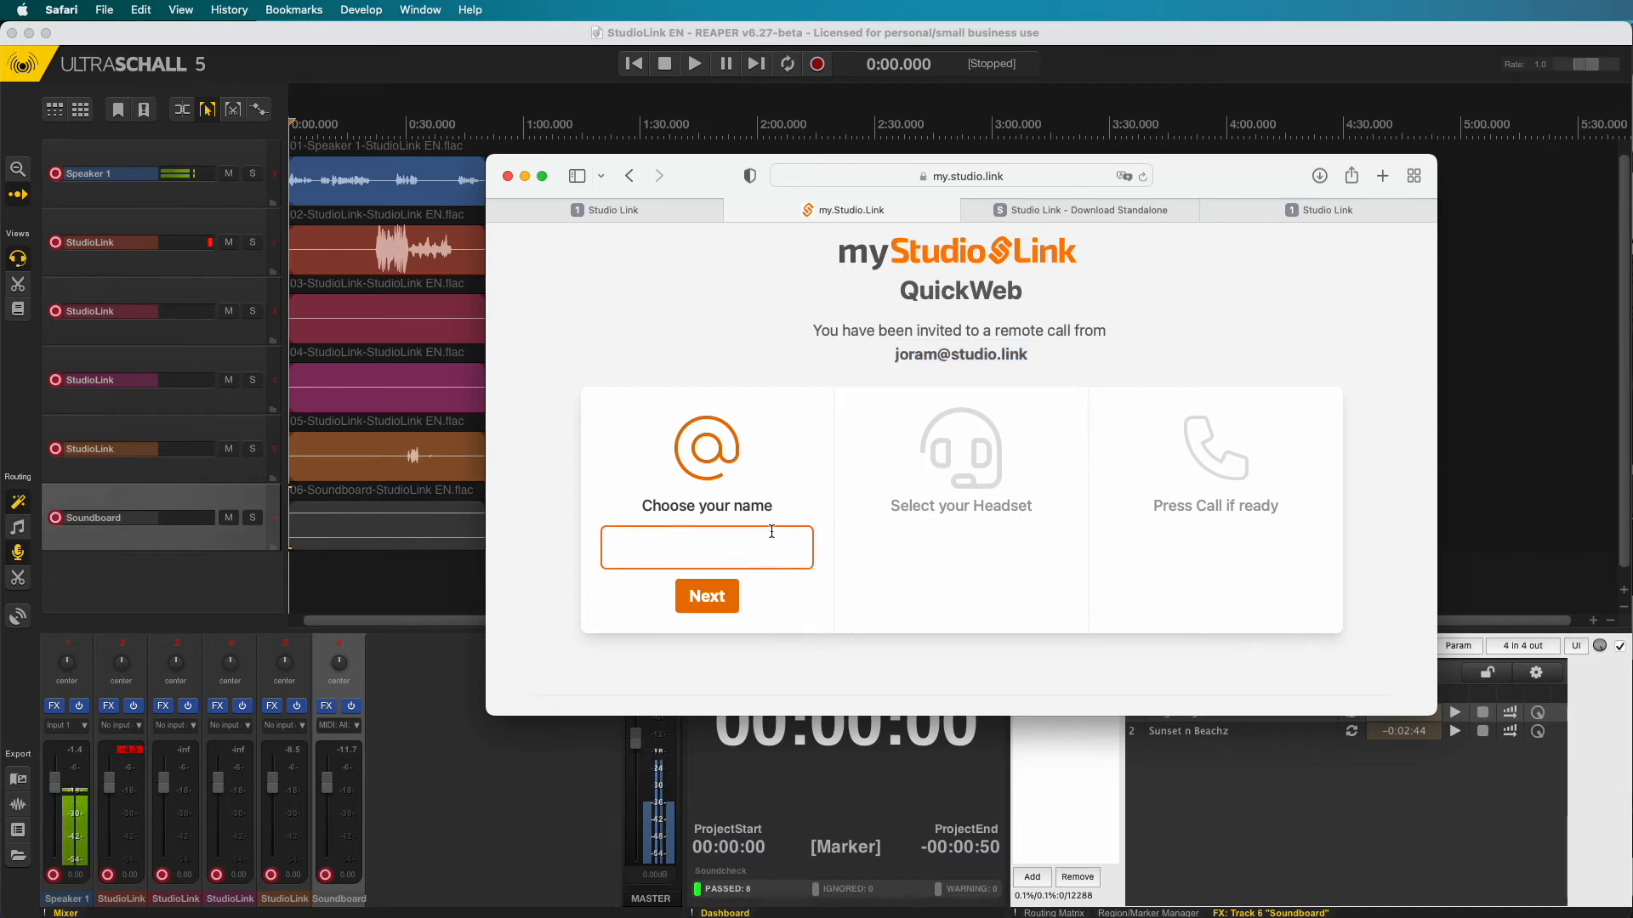
type("Guest 1")
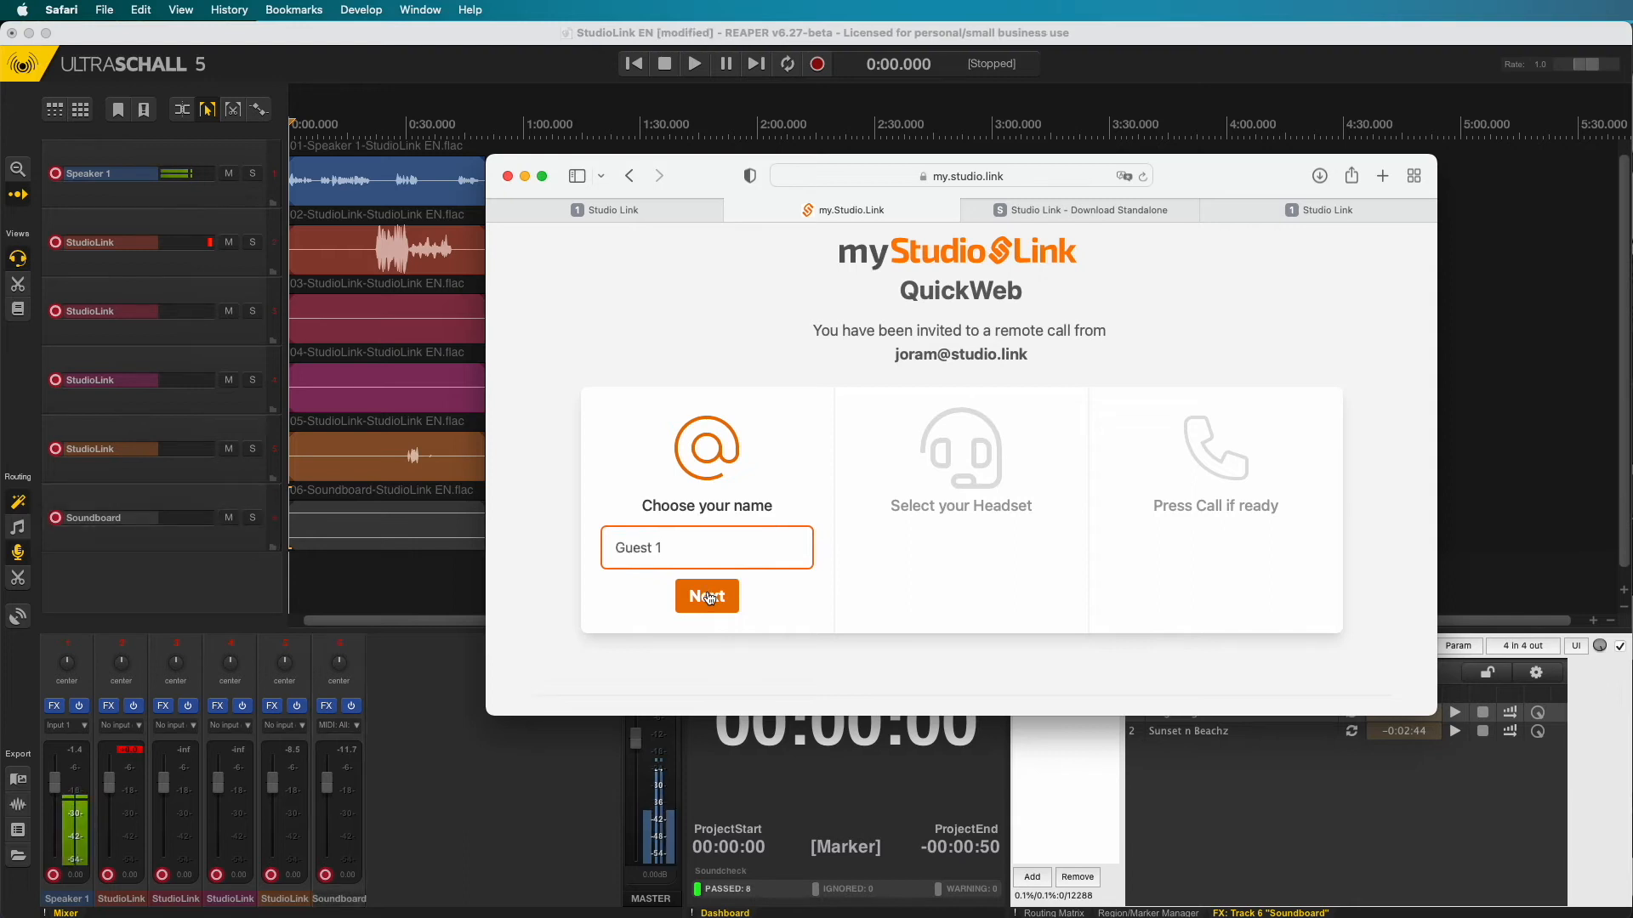
left_click(709, 596)
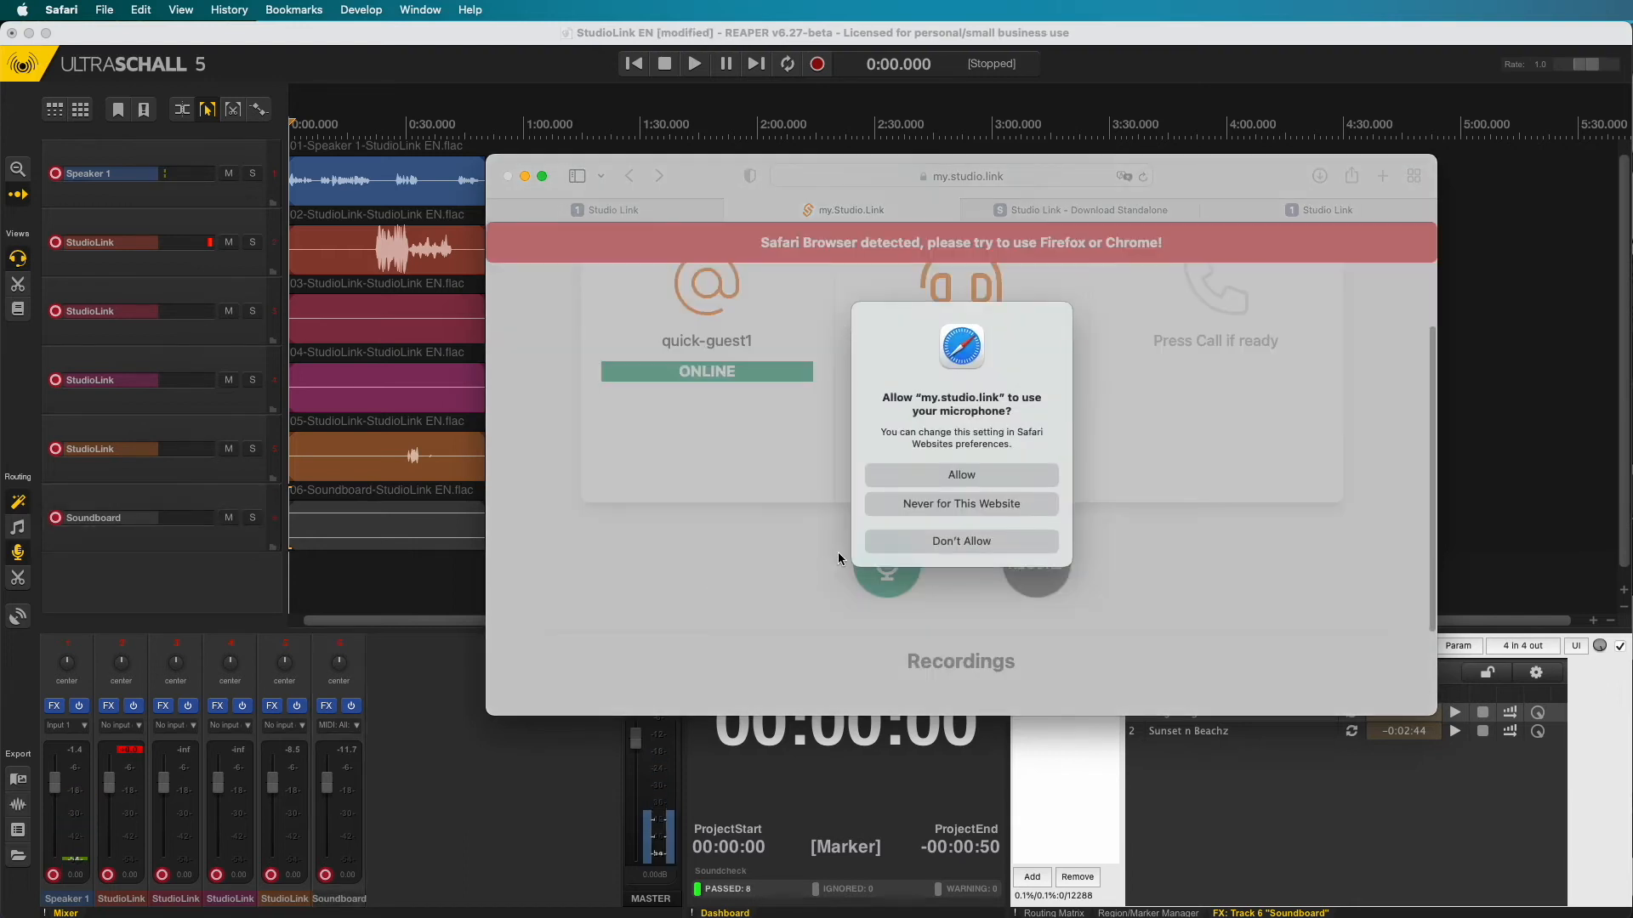
- Allow microphone access, choose Scarlett Solo USB, and run and confirm the echo test
left_click(967, 477)
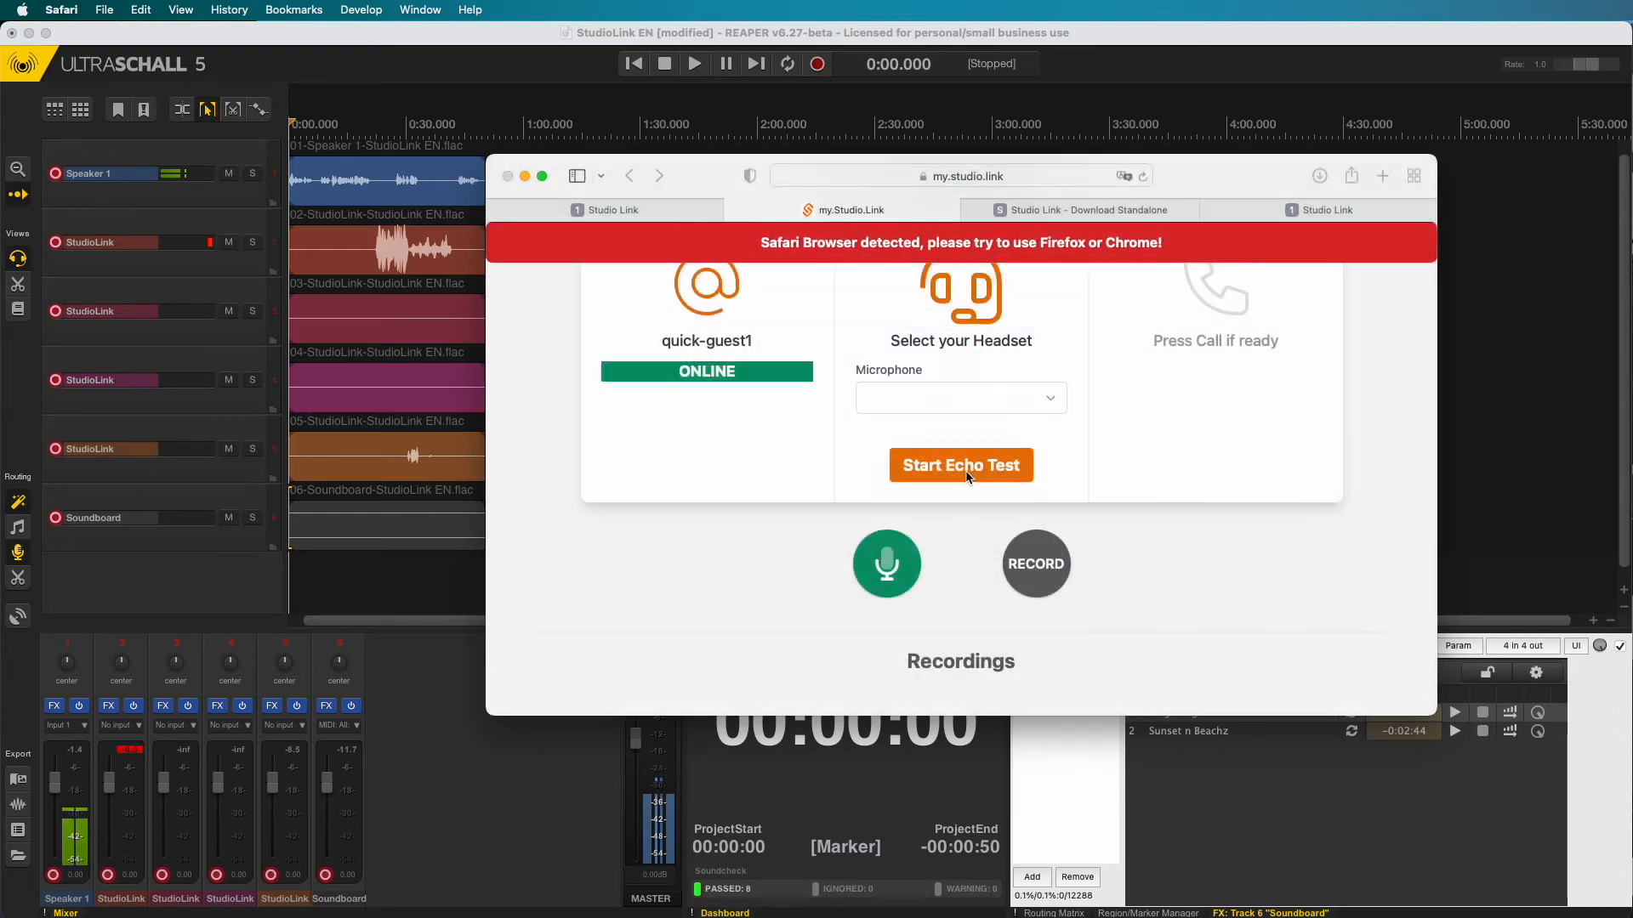
left_click(1049, 404)
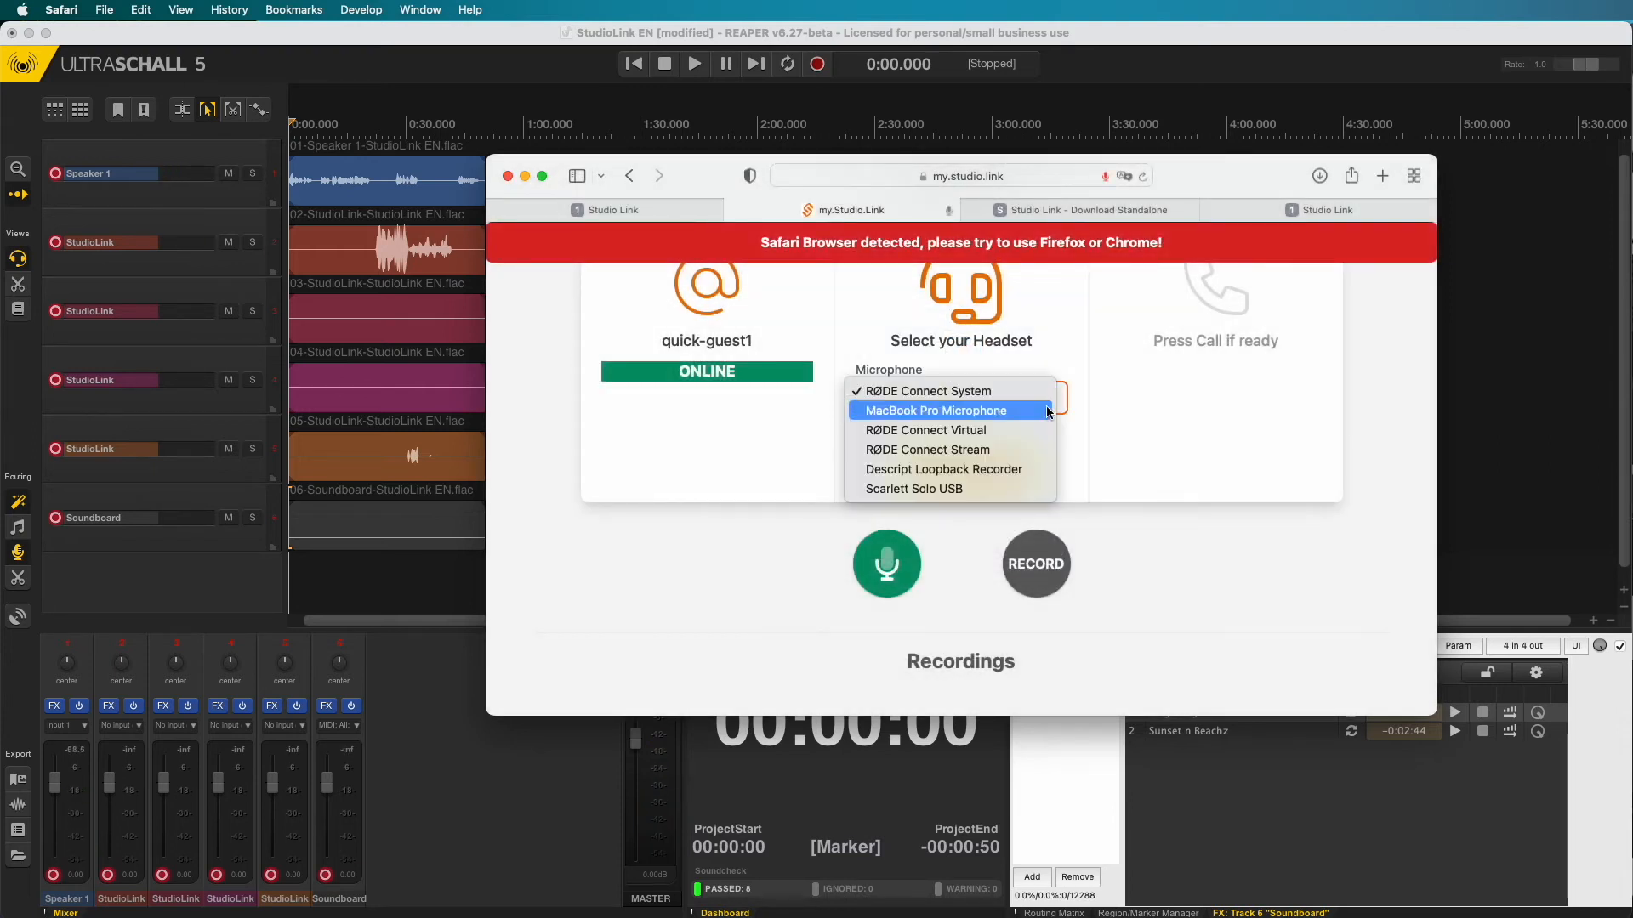
left_click(1011, 490)
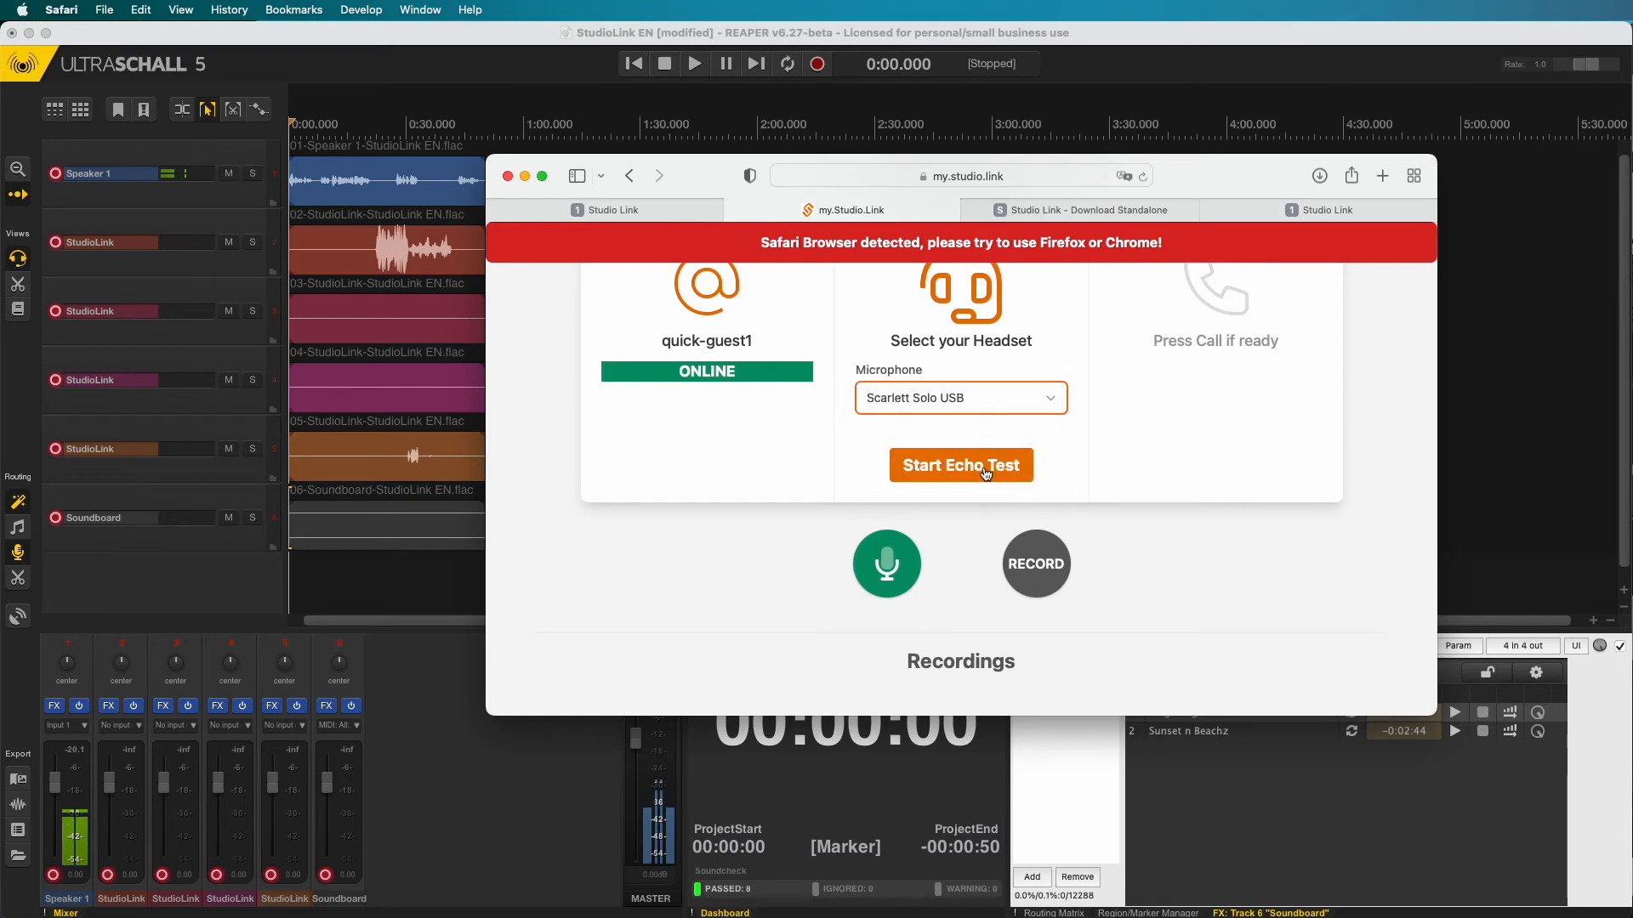
left_click(985, 473)
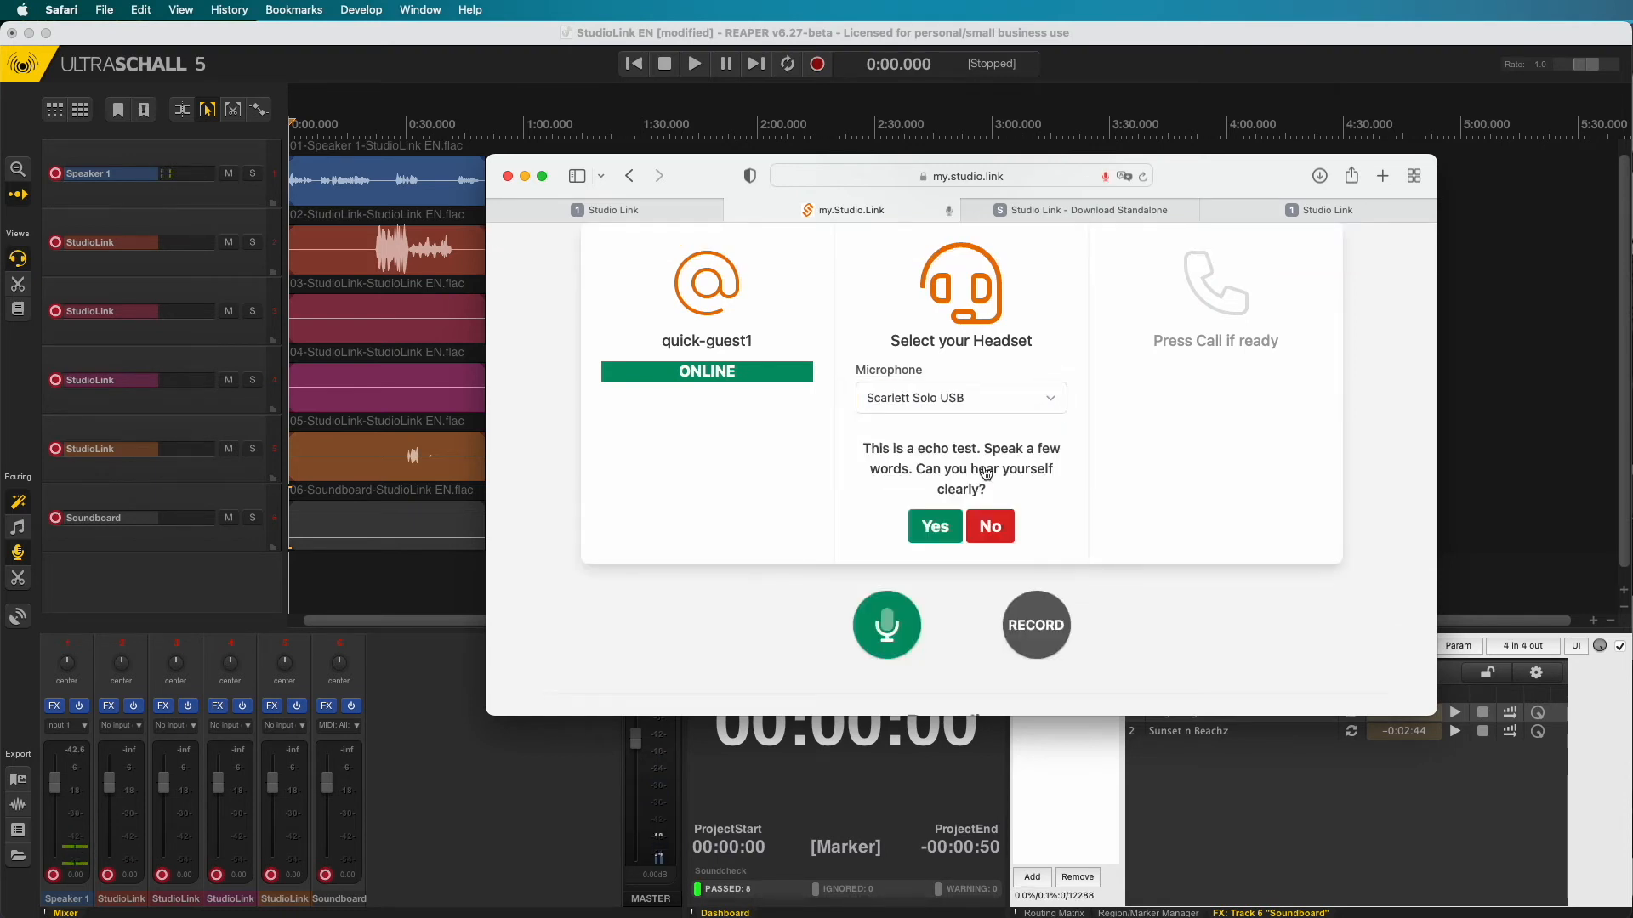
left_click(935, 524)
scroll(1073, 313, "up", 5)
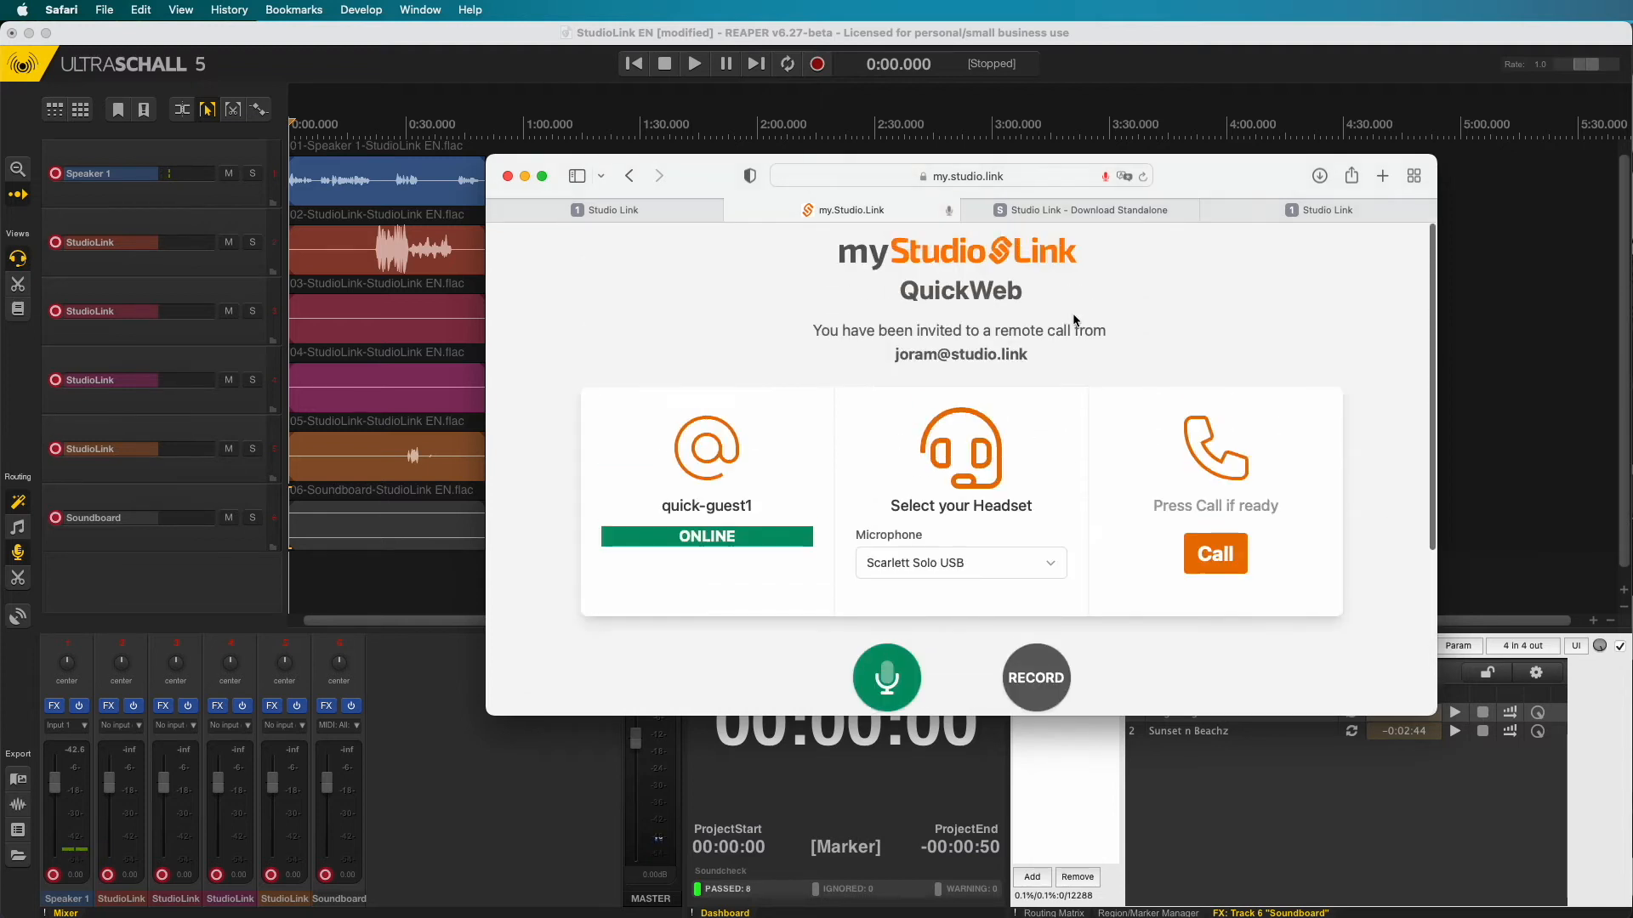
- Call the plug-in from the guest page, decline that call in the plug-in, and return to QuickWeb
left_click(1222, 554)
scroll(893, 315, "down", 5)
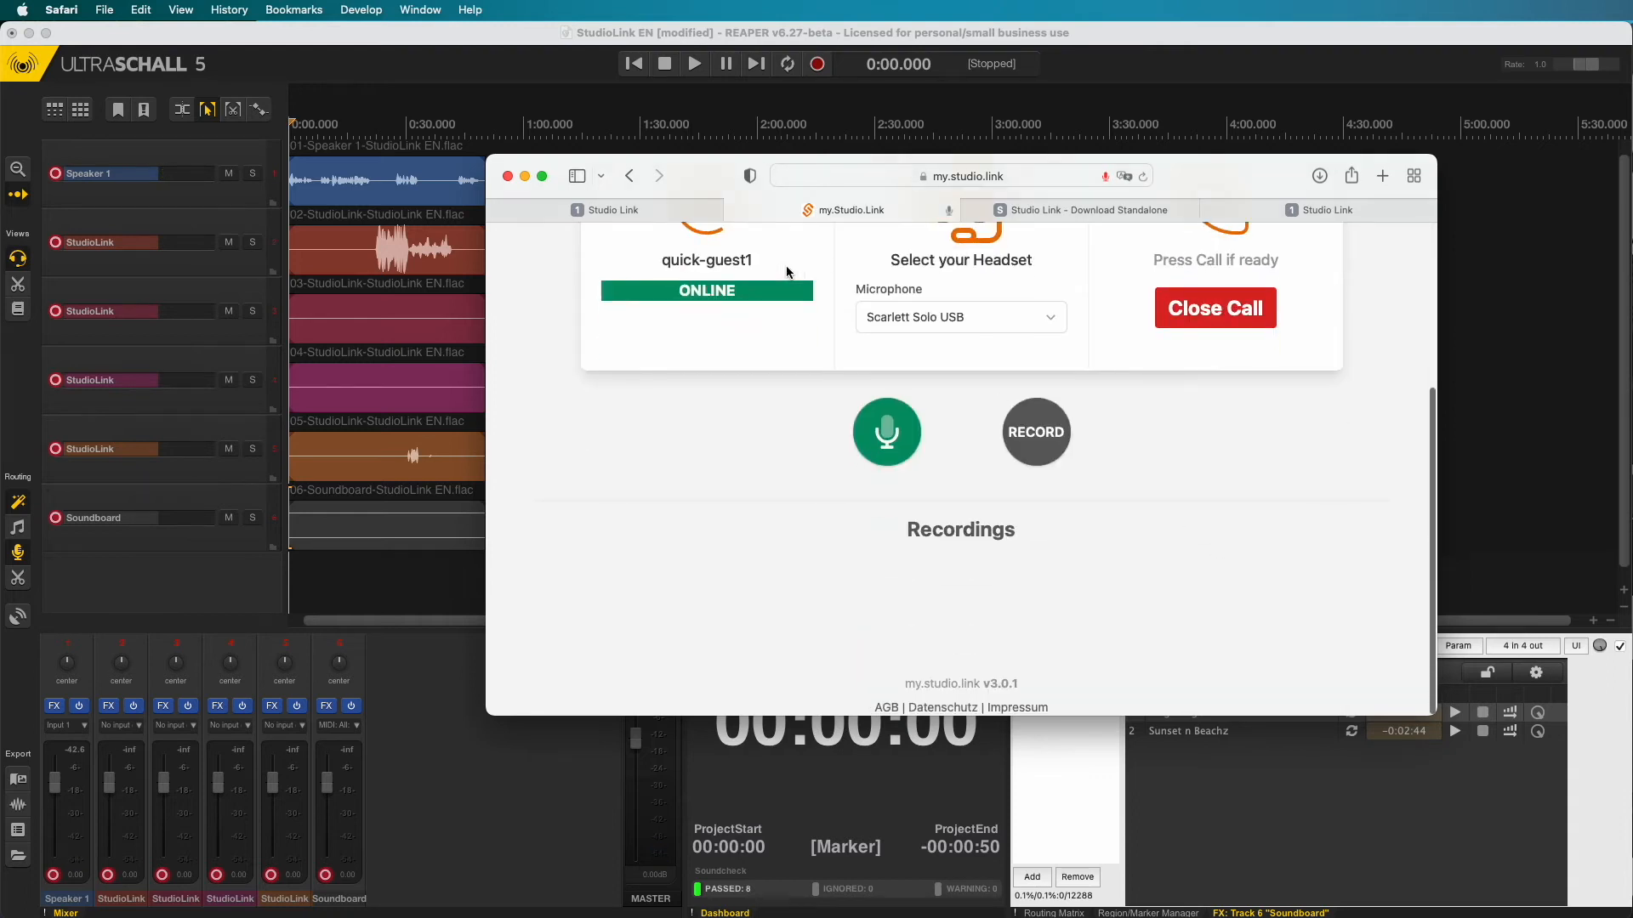
left_click(641, 204)
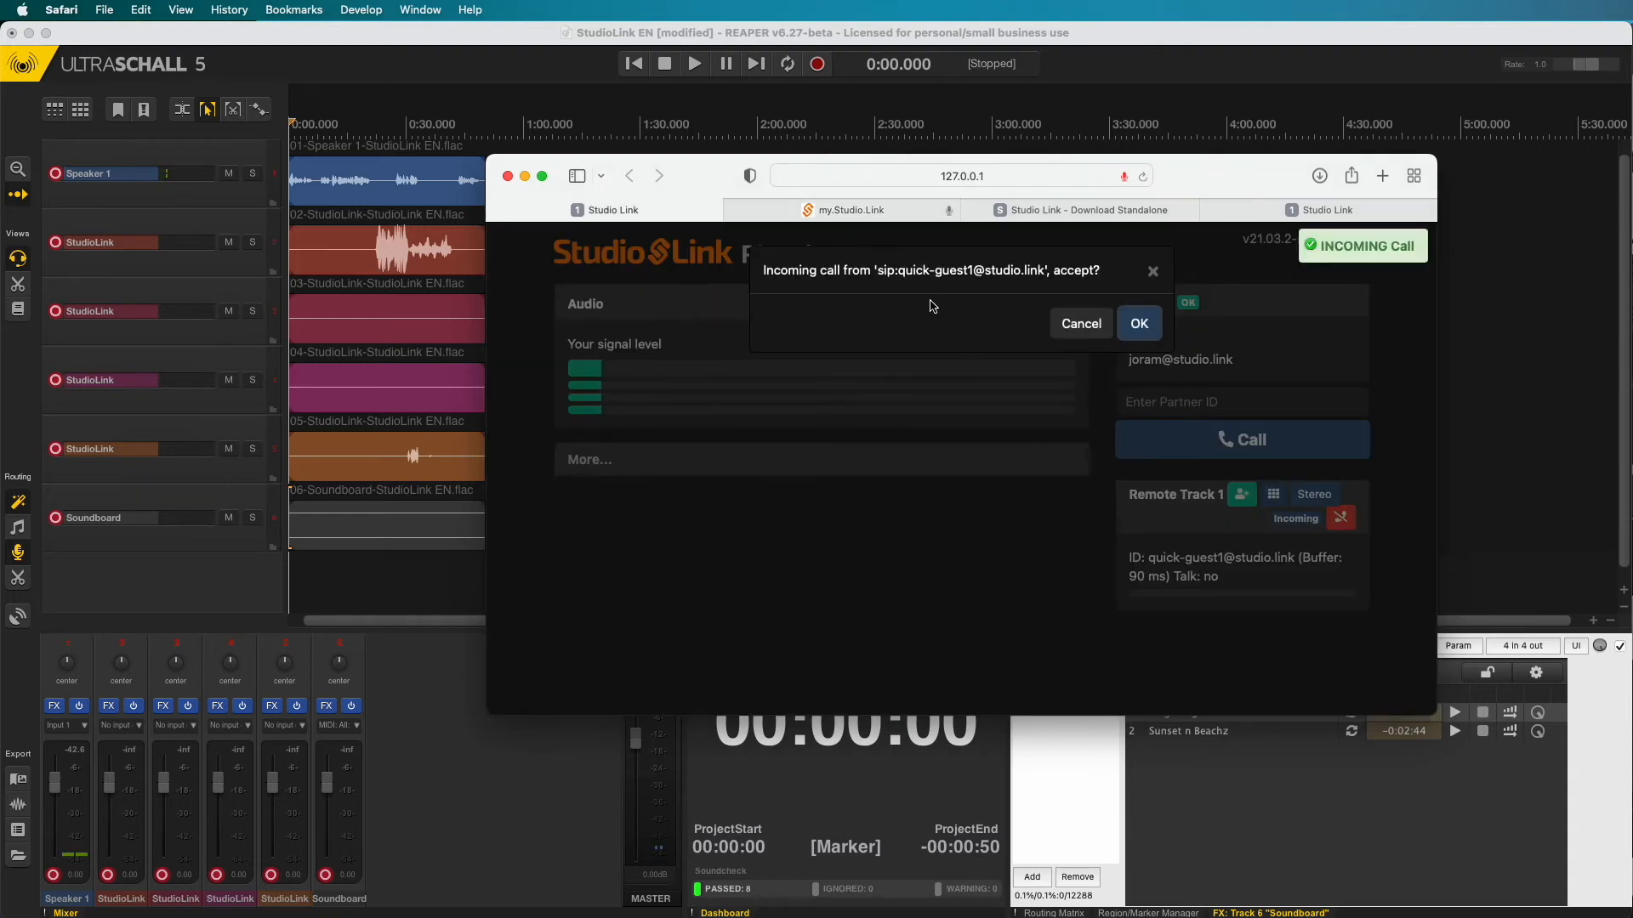
left_click_drag(934, 271, 986, 274)
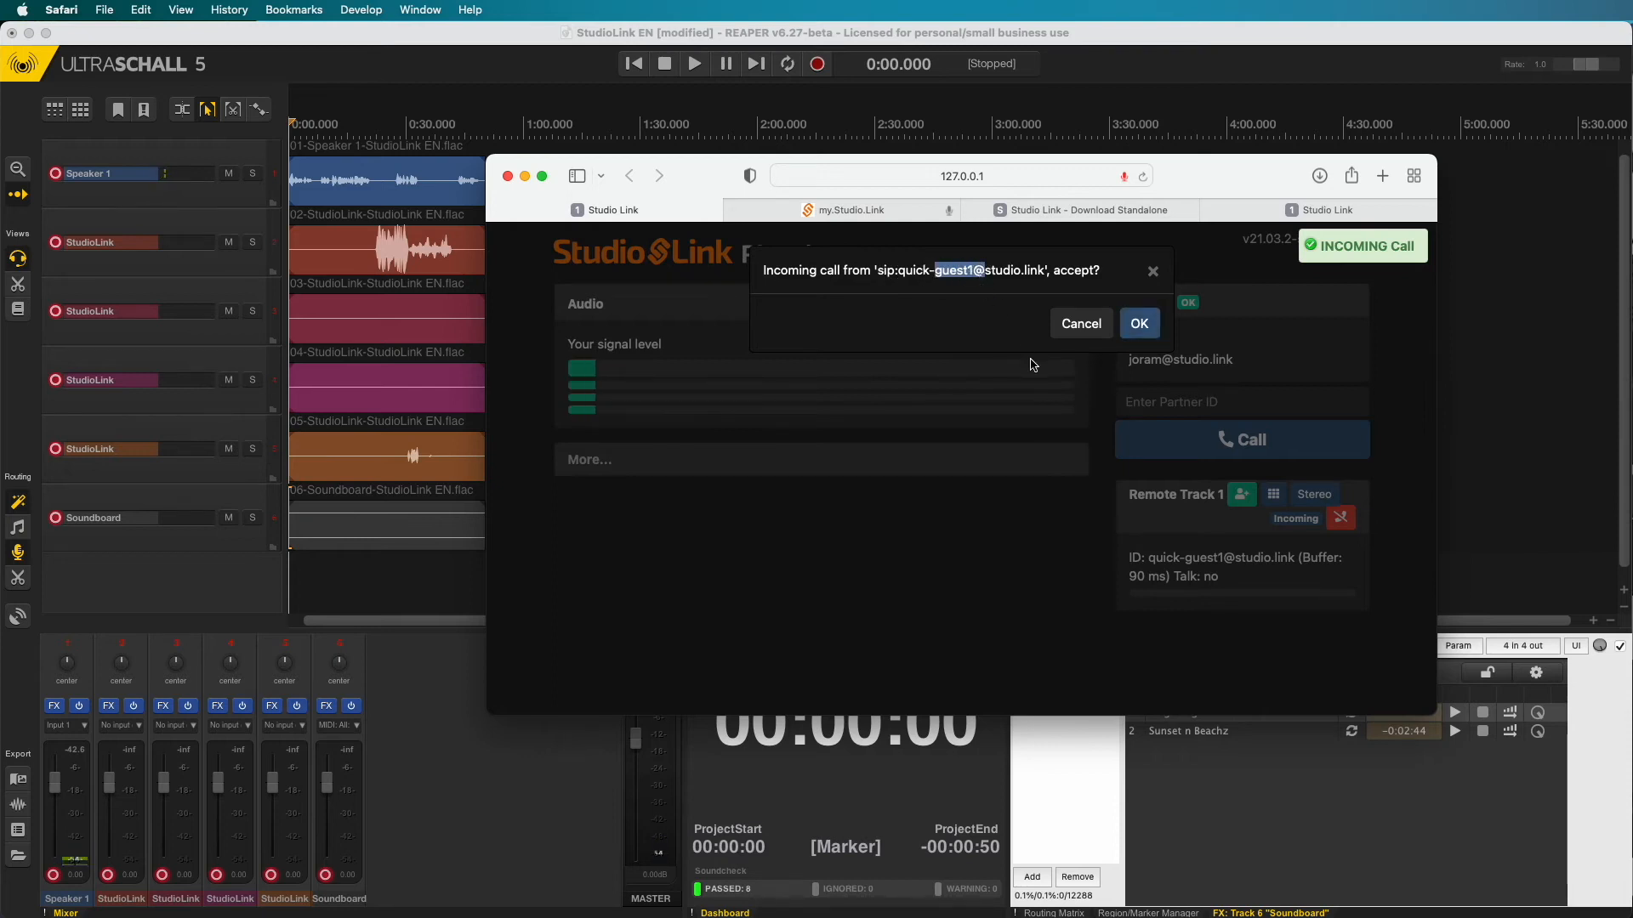
left_click(1079, 325)
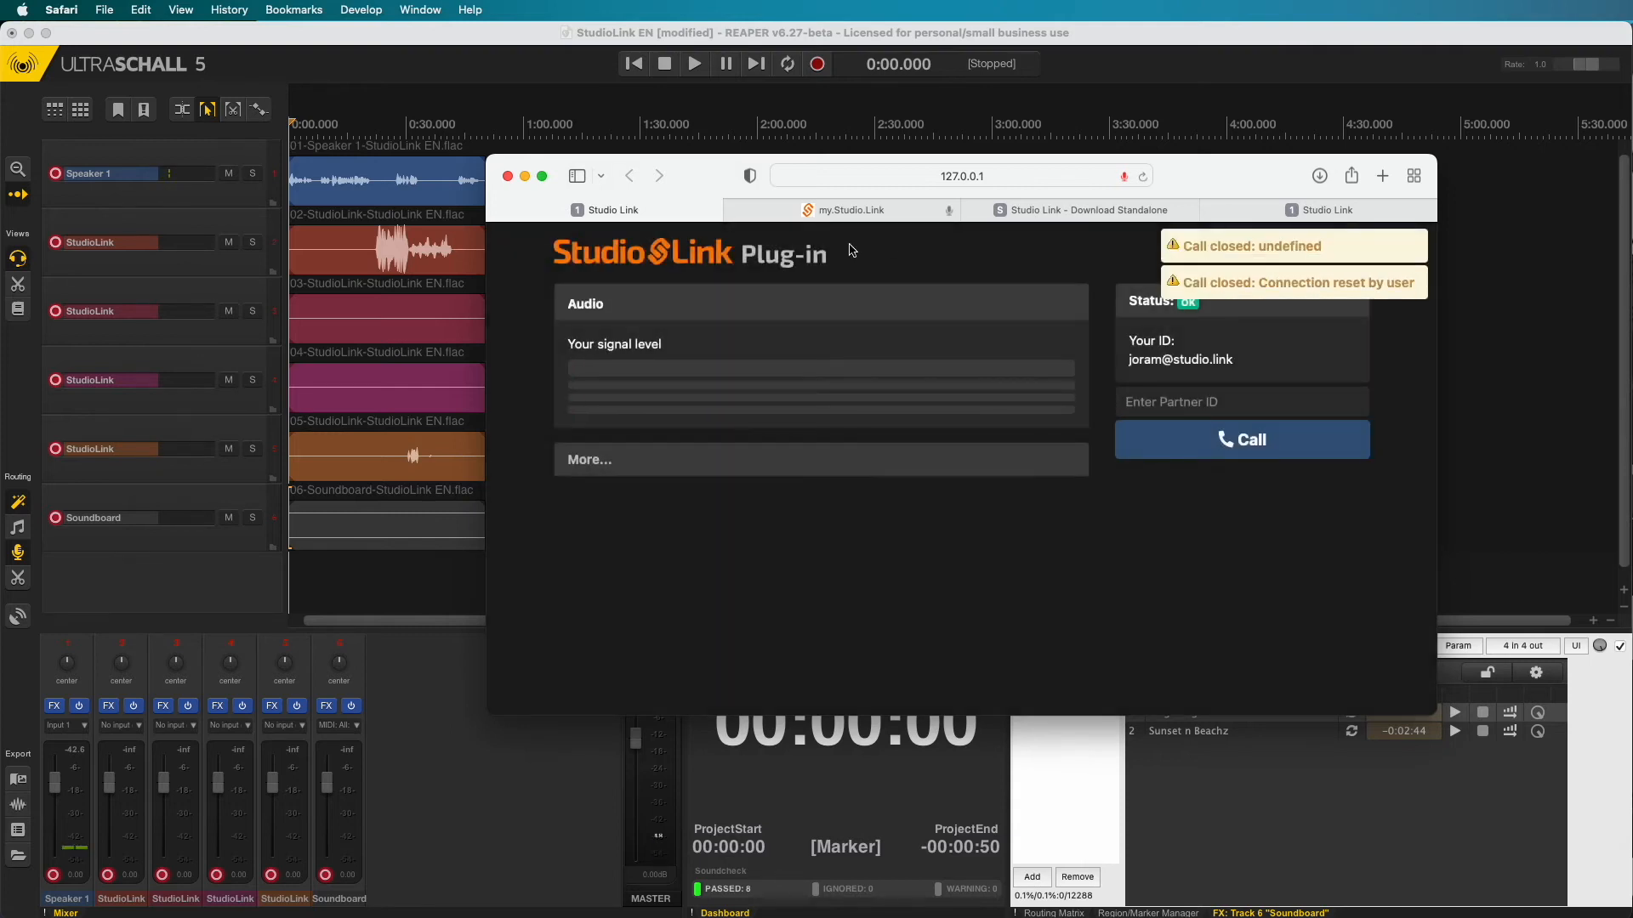
left_click(871, 214)
scroll(1195, 520, "up", 3)
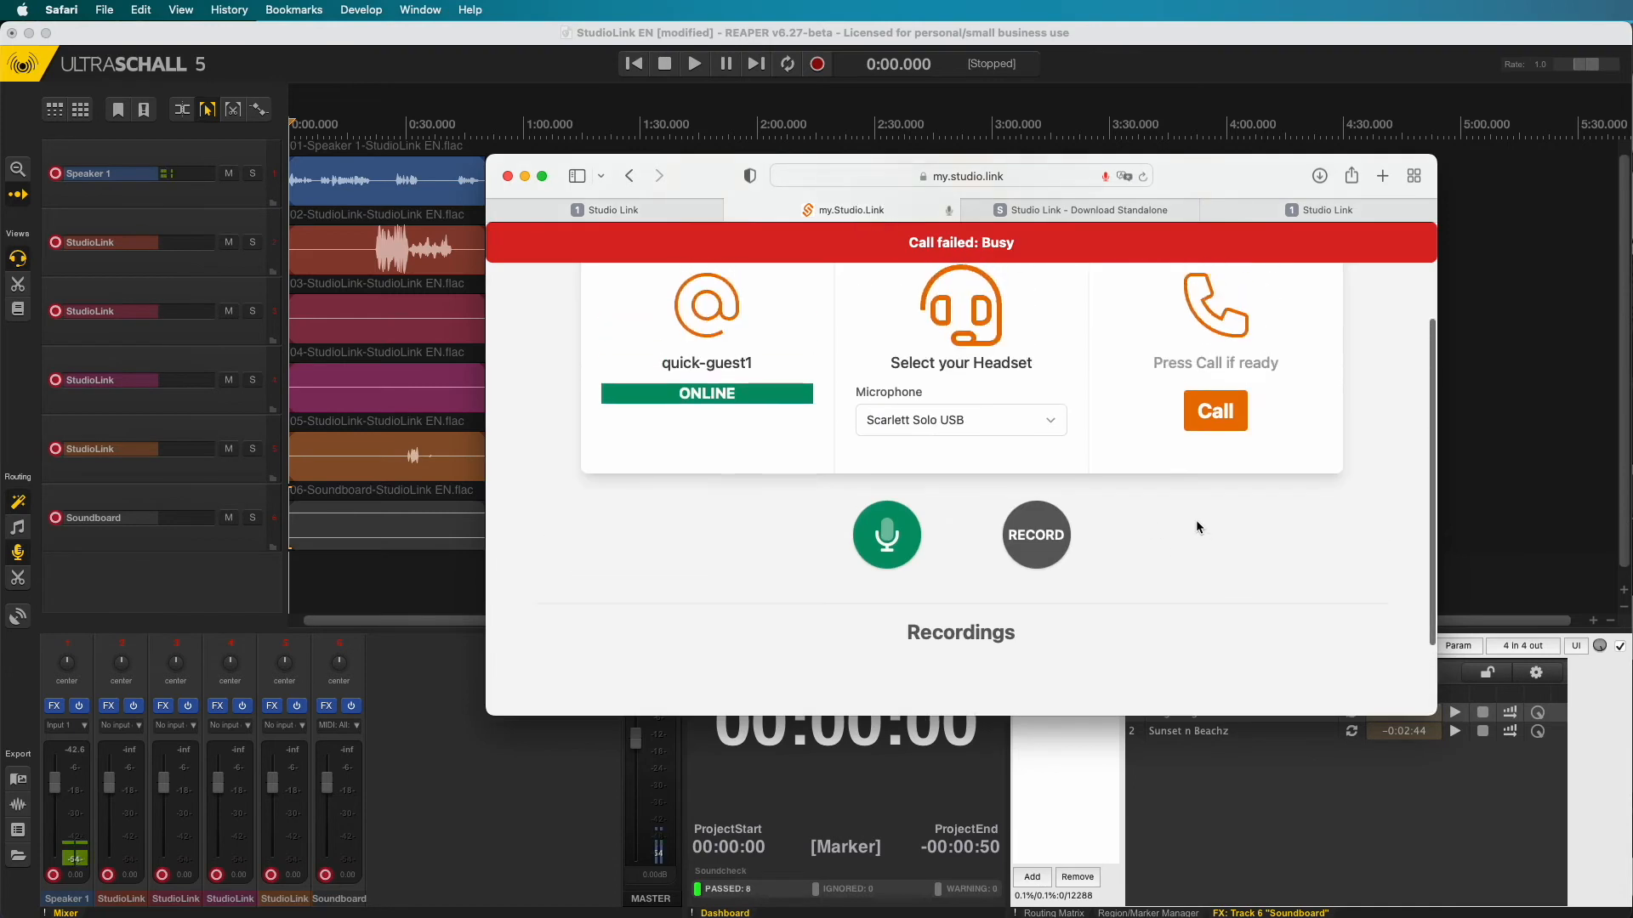
- Toggle the guest mic off and on, then record a short guest clip
left_click(893, 539)
left_click(890, 537)
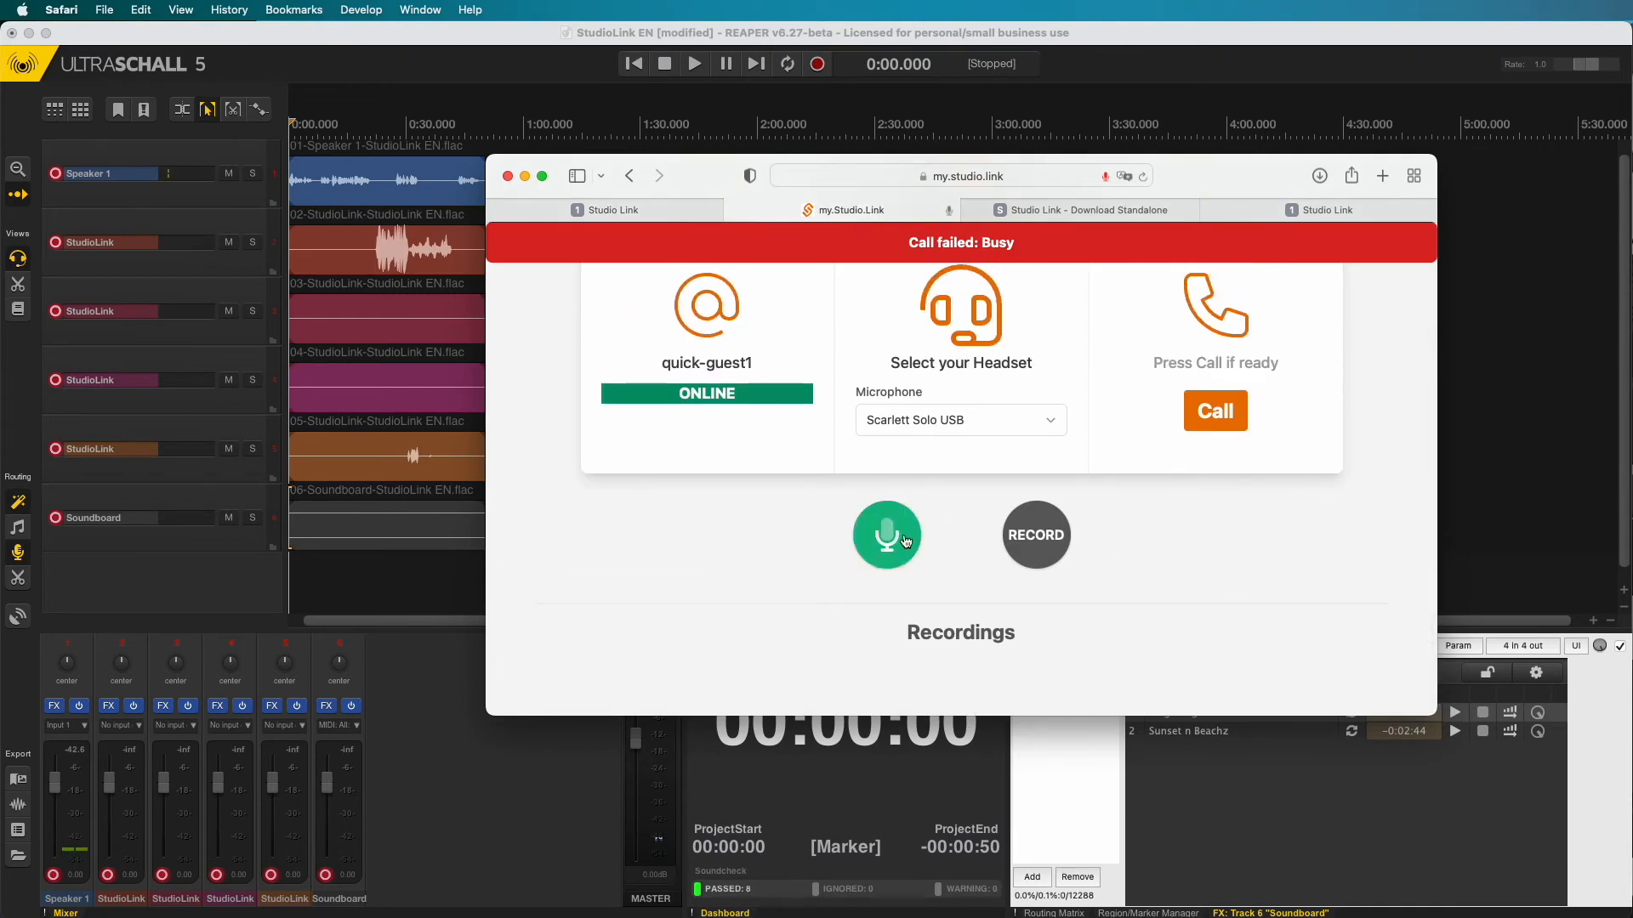
left_click(1043, 546)
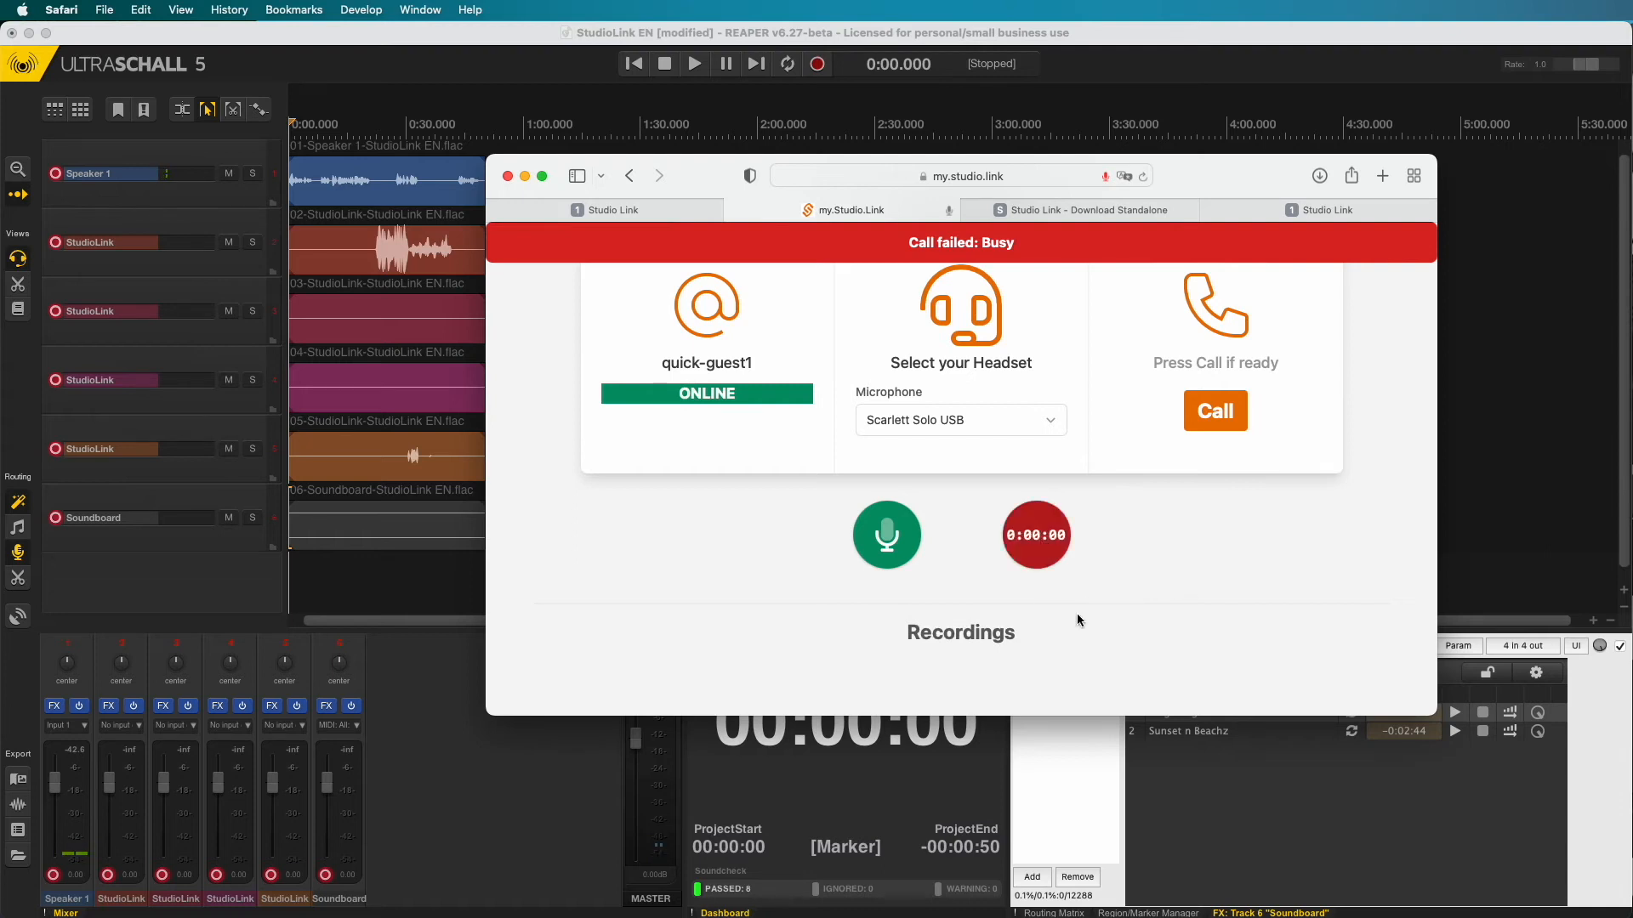
scroll(977, 646, "down", 3)
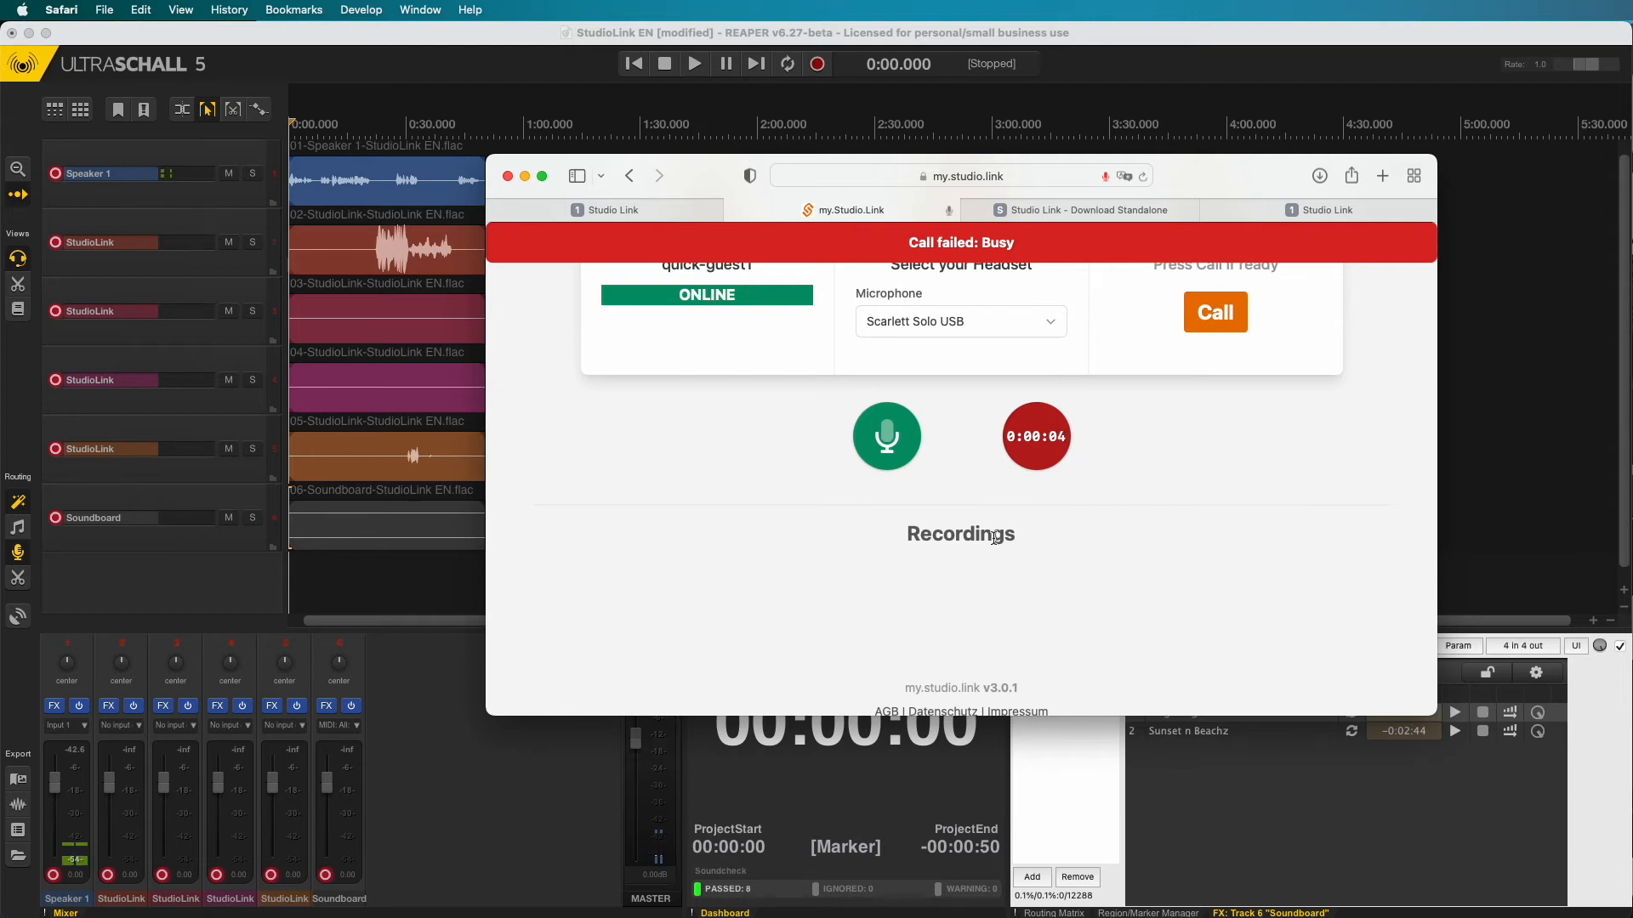
left_click(1046, 467)
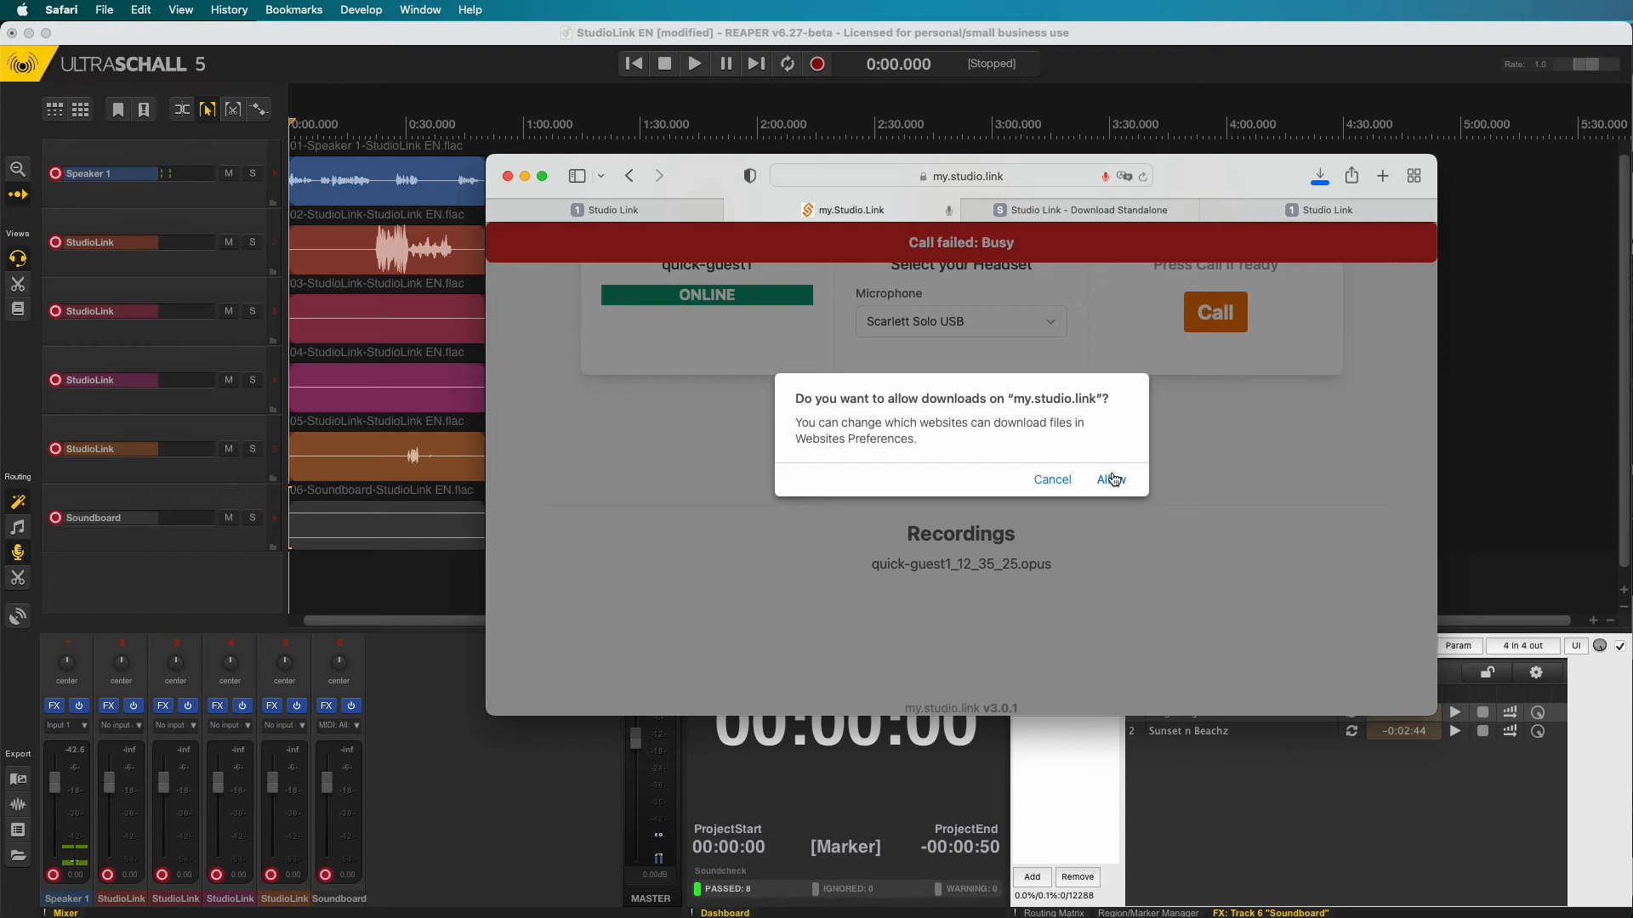
- Allow the download and confirm quick-guest1_12_35_25.opus appears in Safari's downloads
left_click(1111, 480)
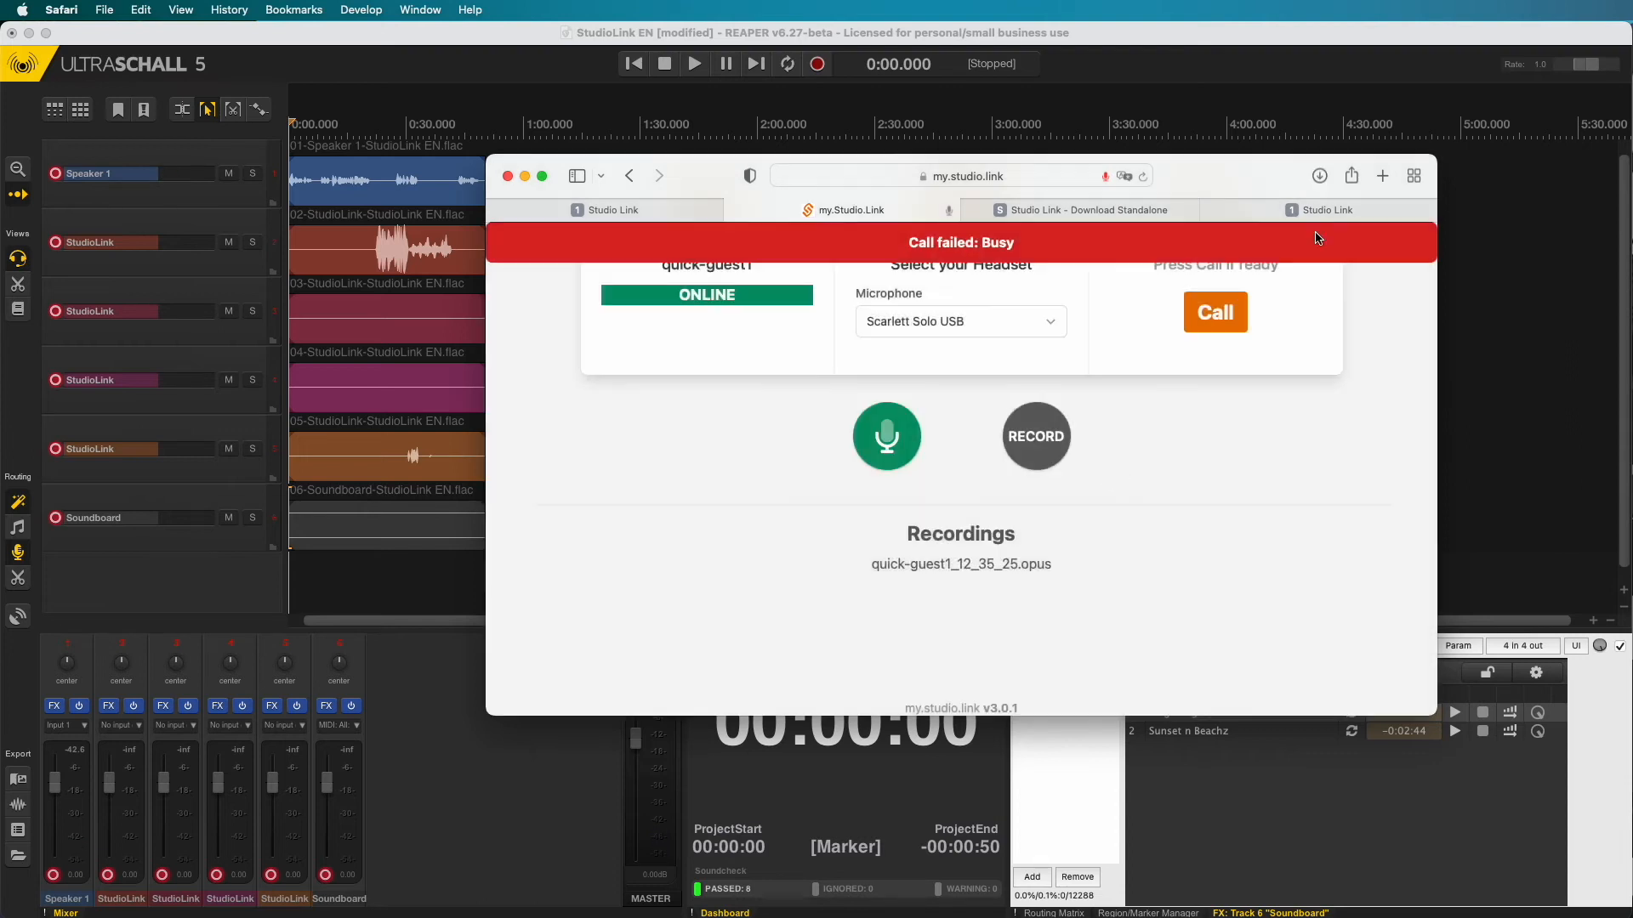
left_click(1321, 179)
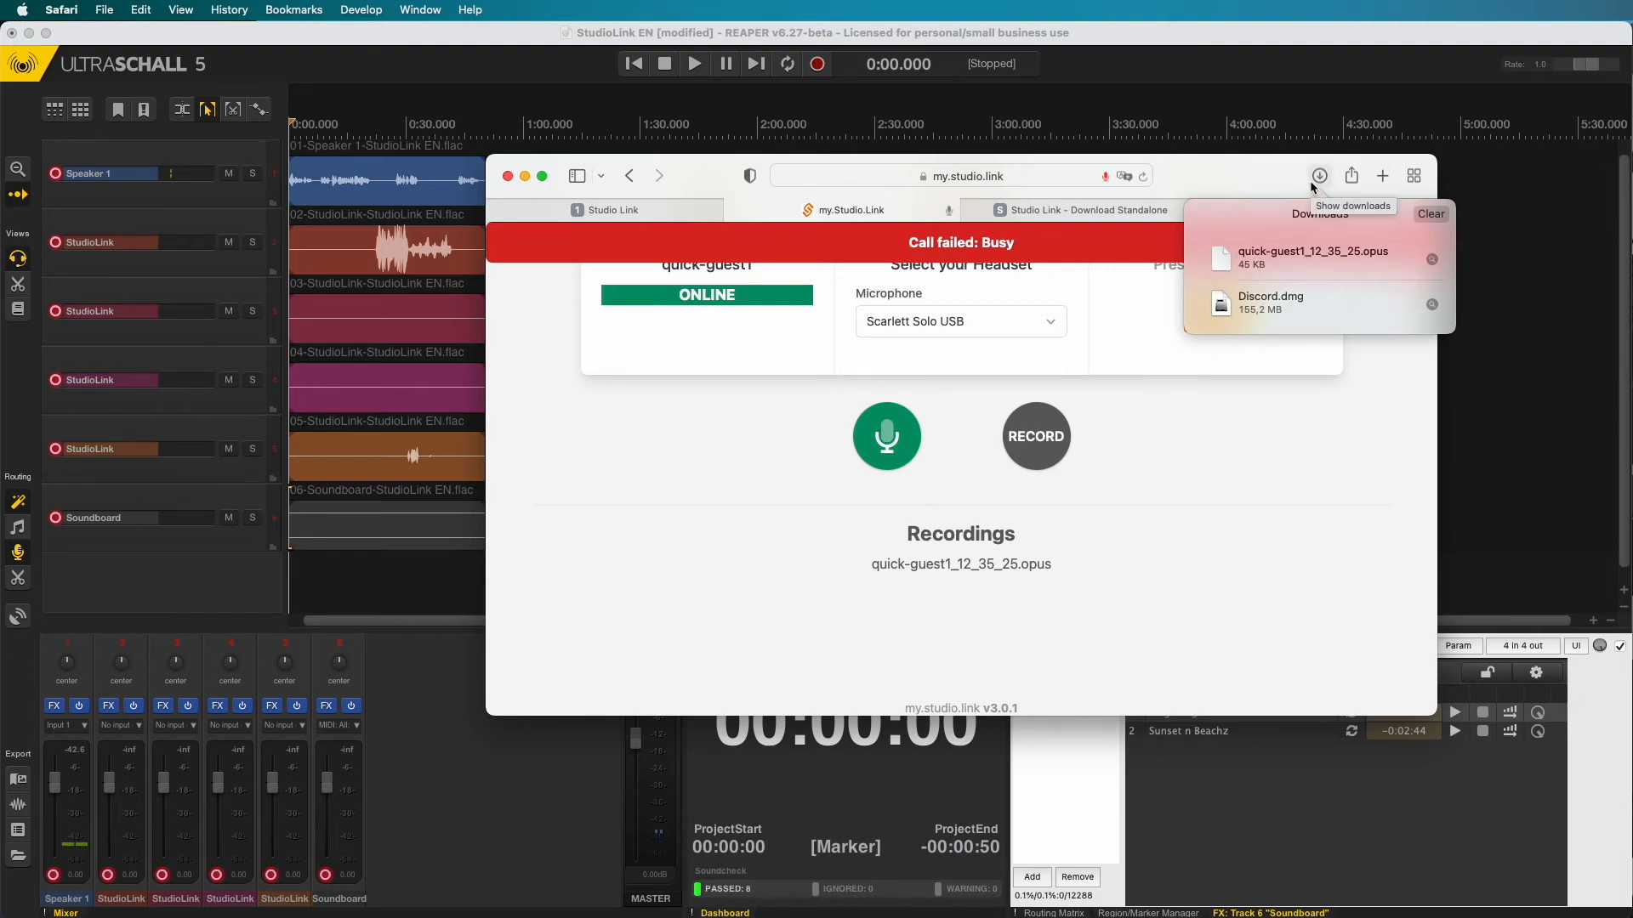
left_click(1313, 185)
scroll(1165, 460, "up", 5)
scroll(1163, 456, "up", 2)
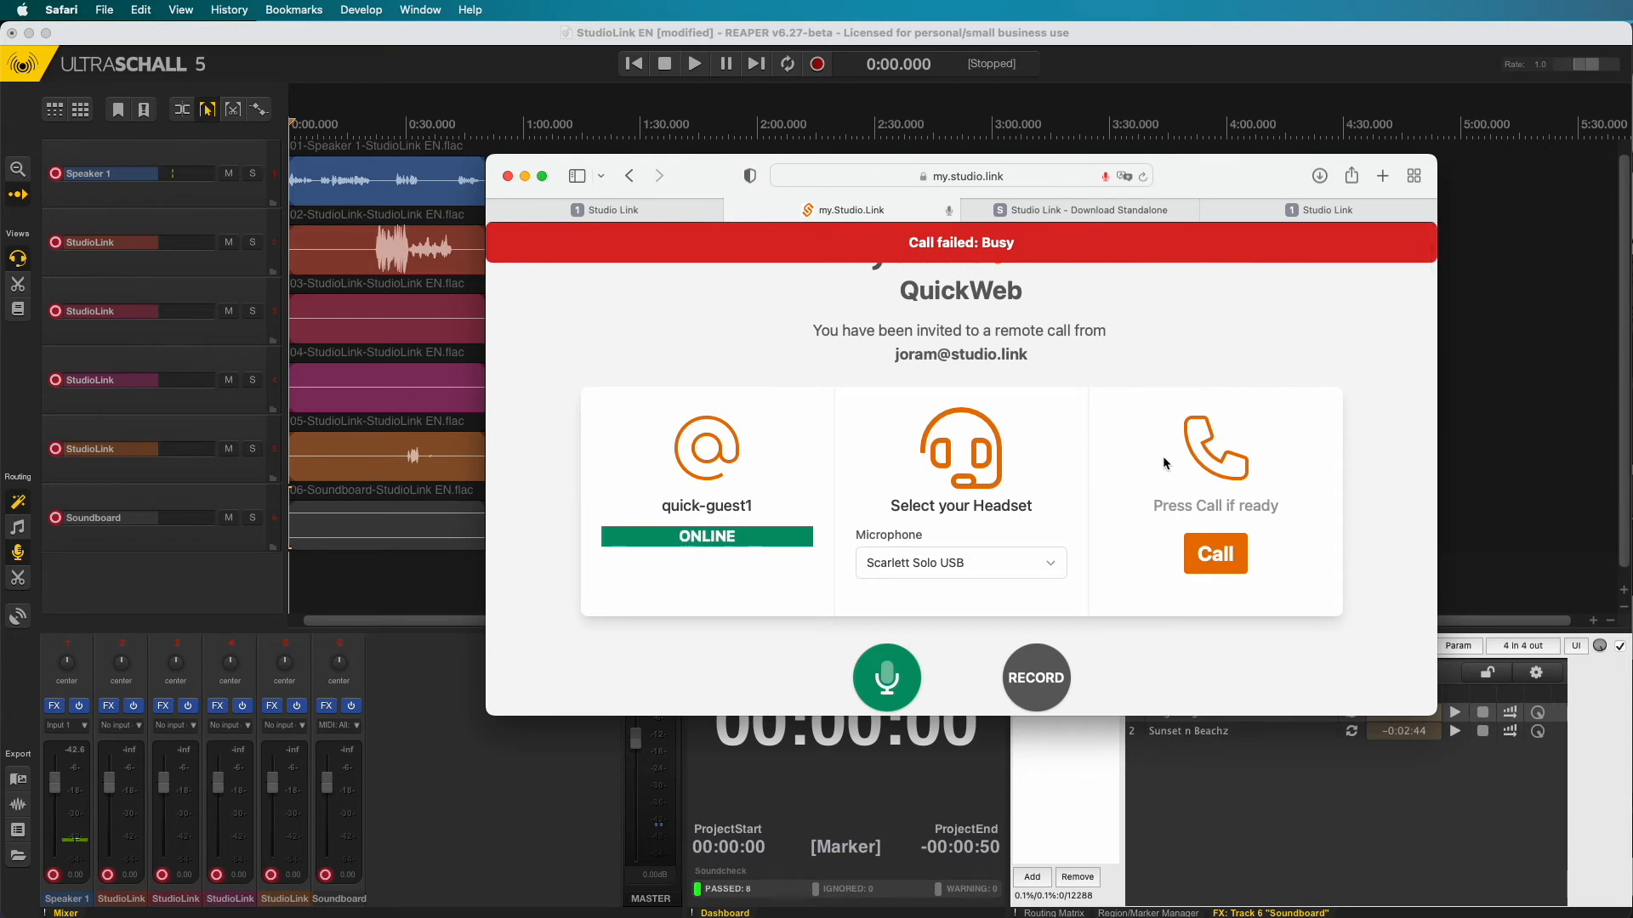
- Close the guest tab, then place and hang up a test call to the music test partner
key("super+w")
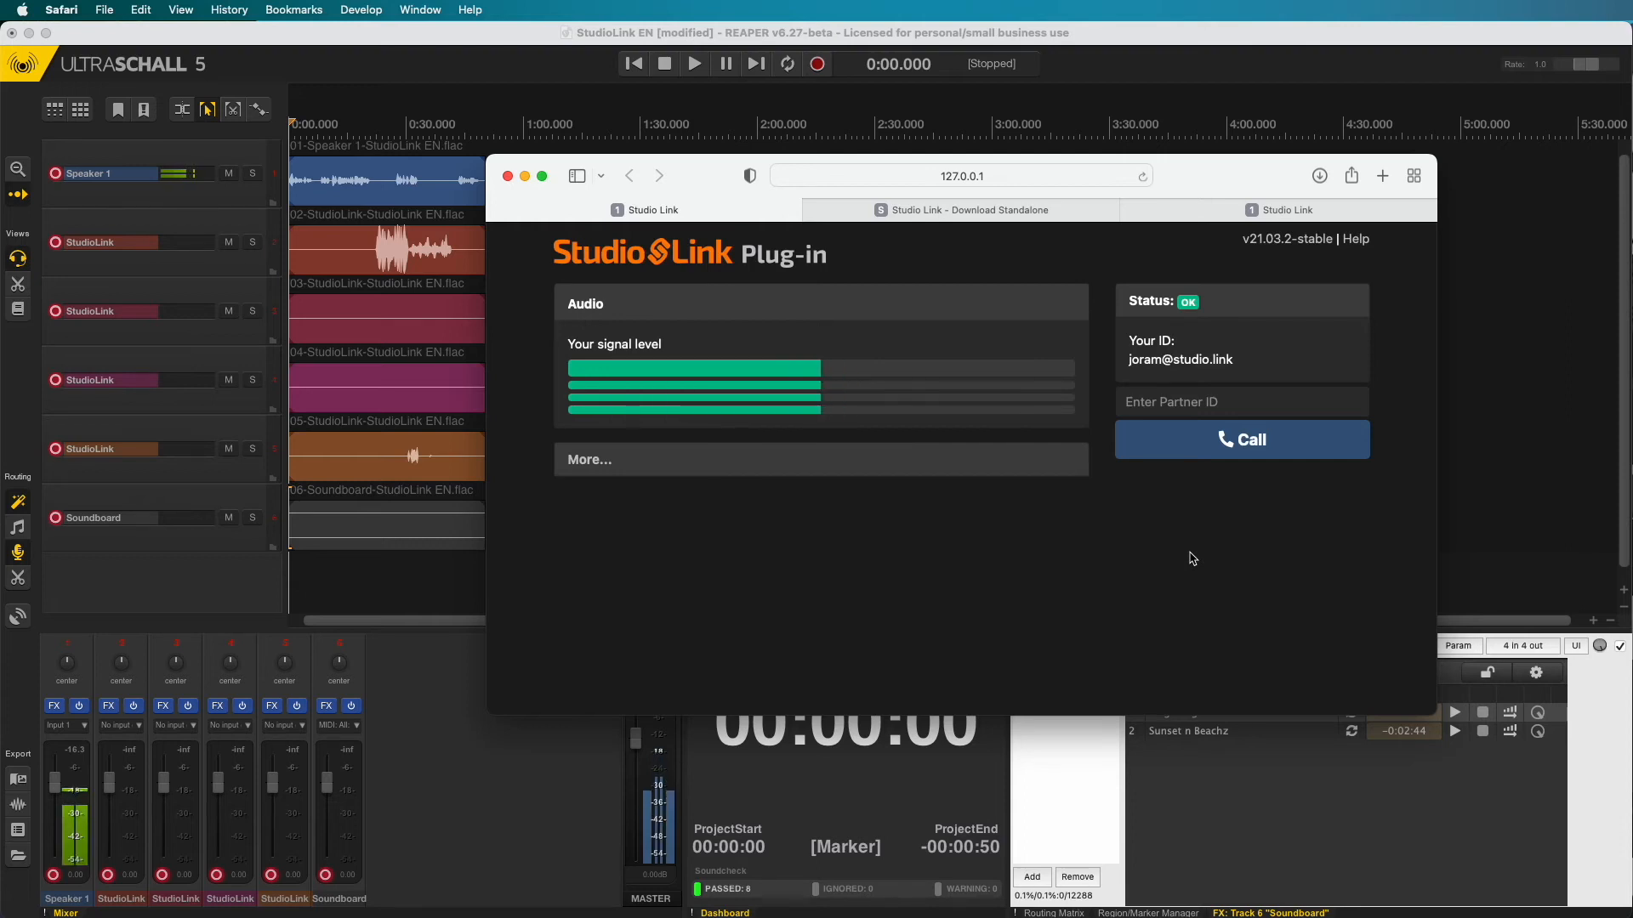
left_click(1172, 74)
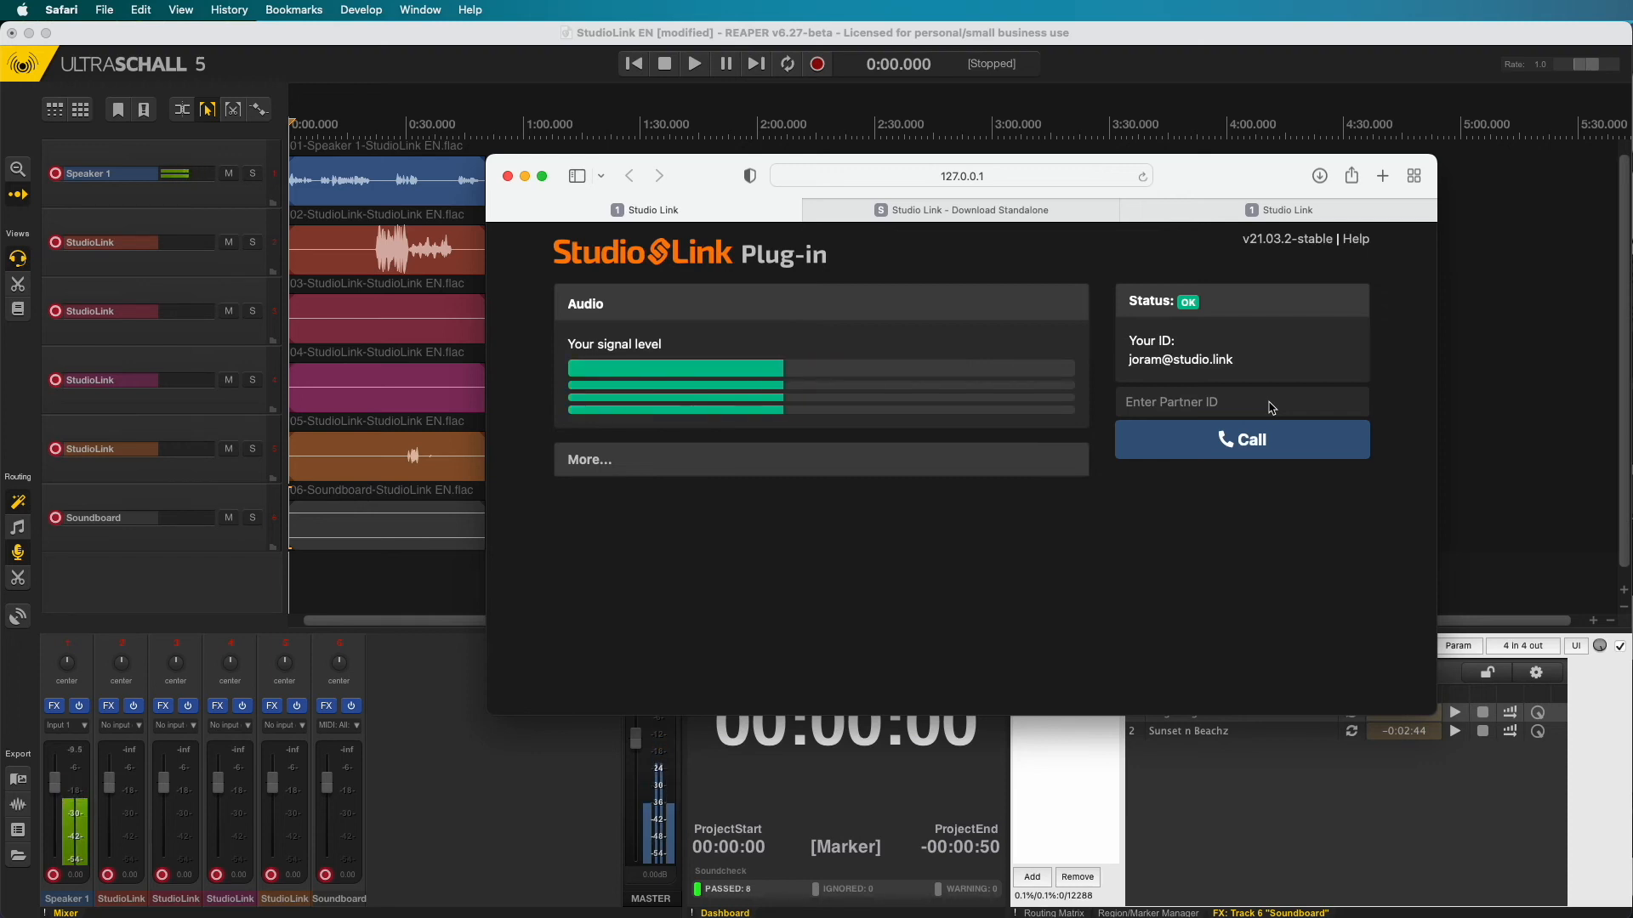
left_click(1250, 406)
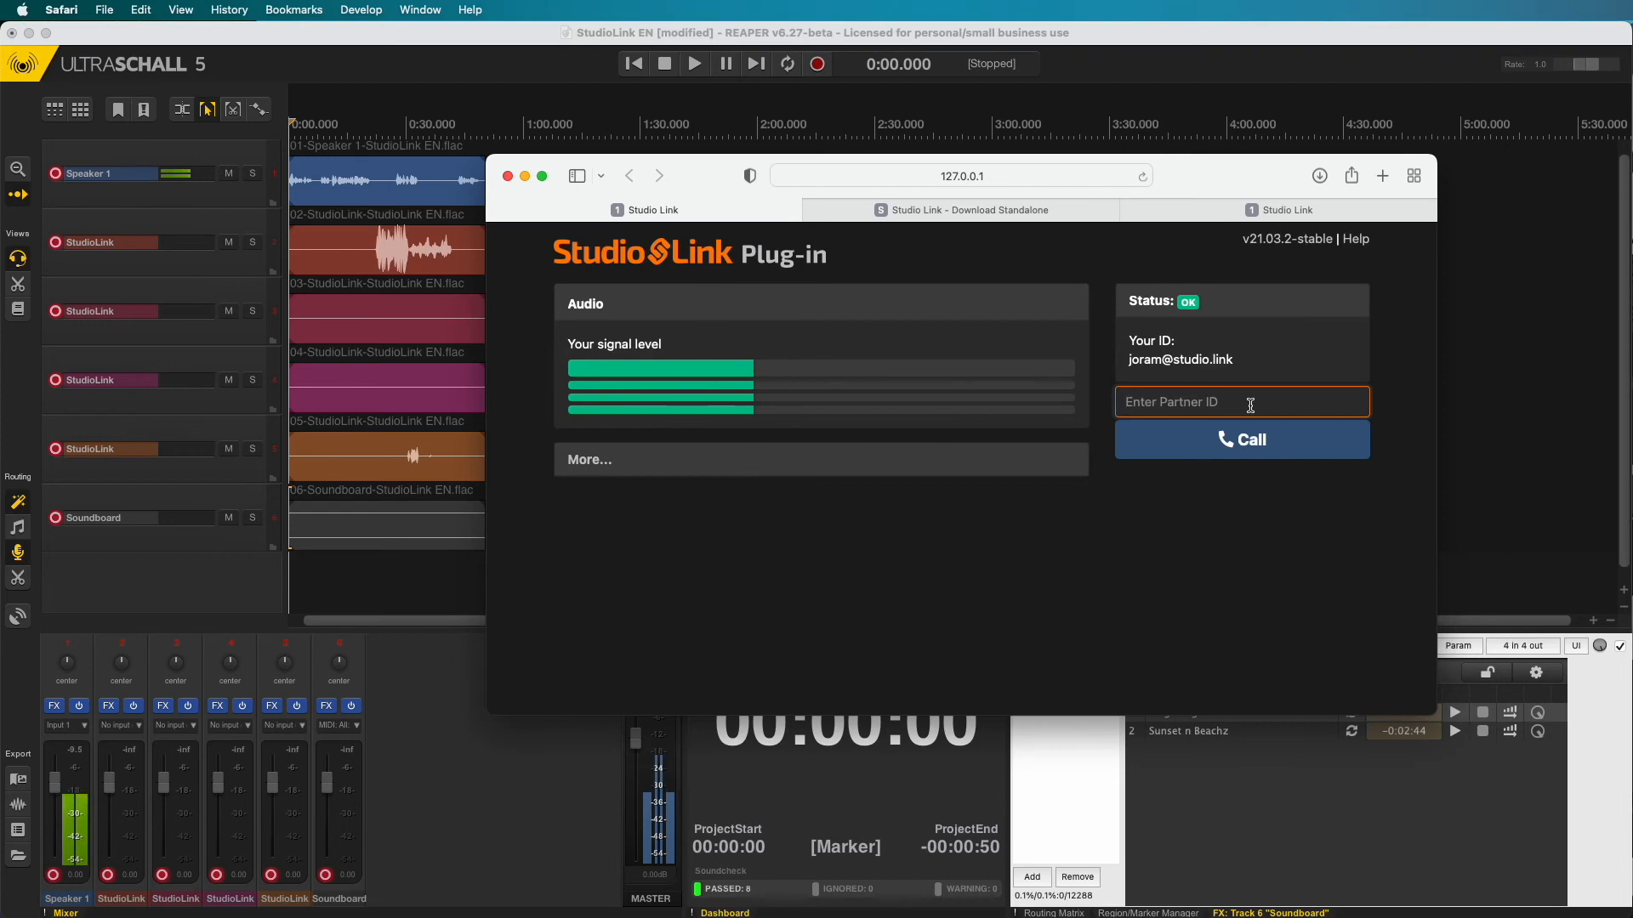
type("music@studio.link")
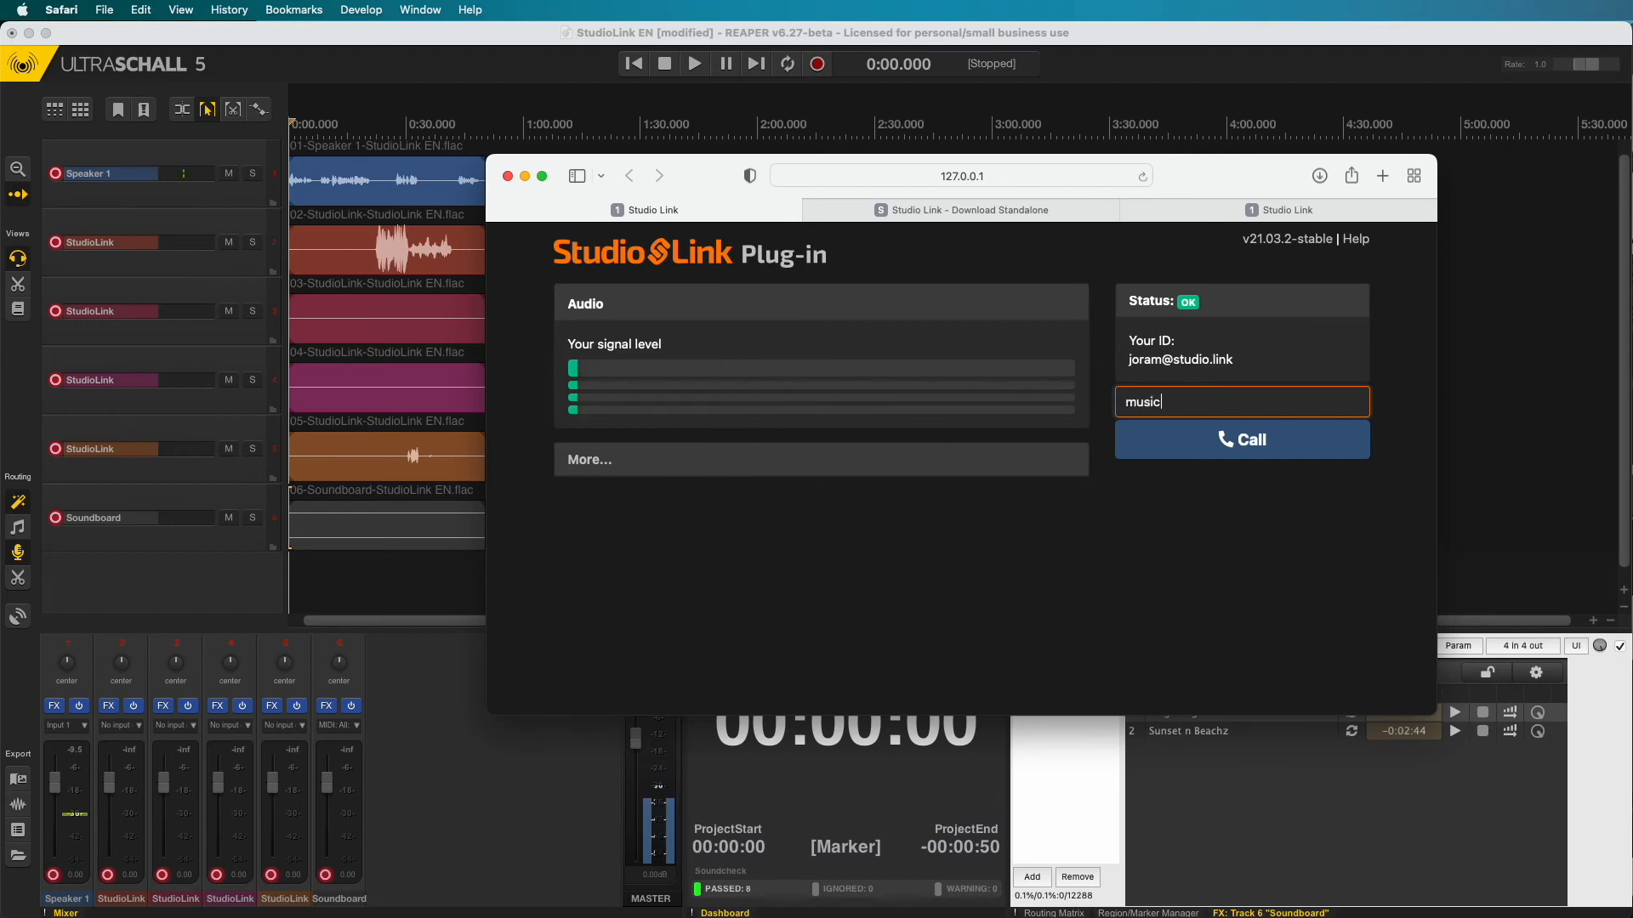
key("Return")
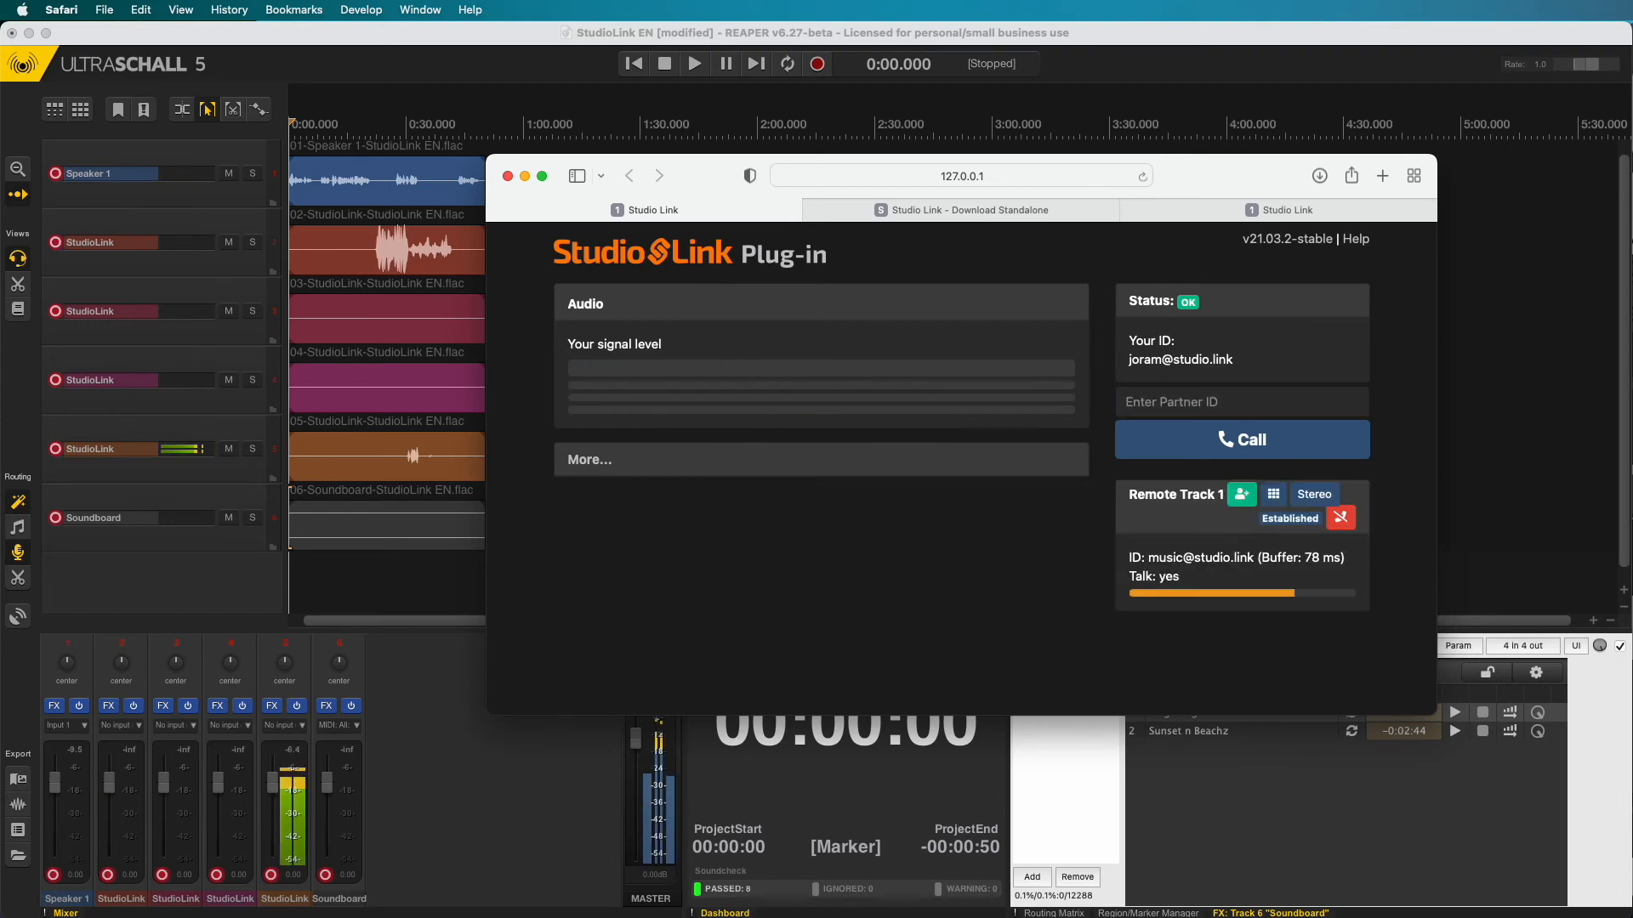
left_click(1341, 519)
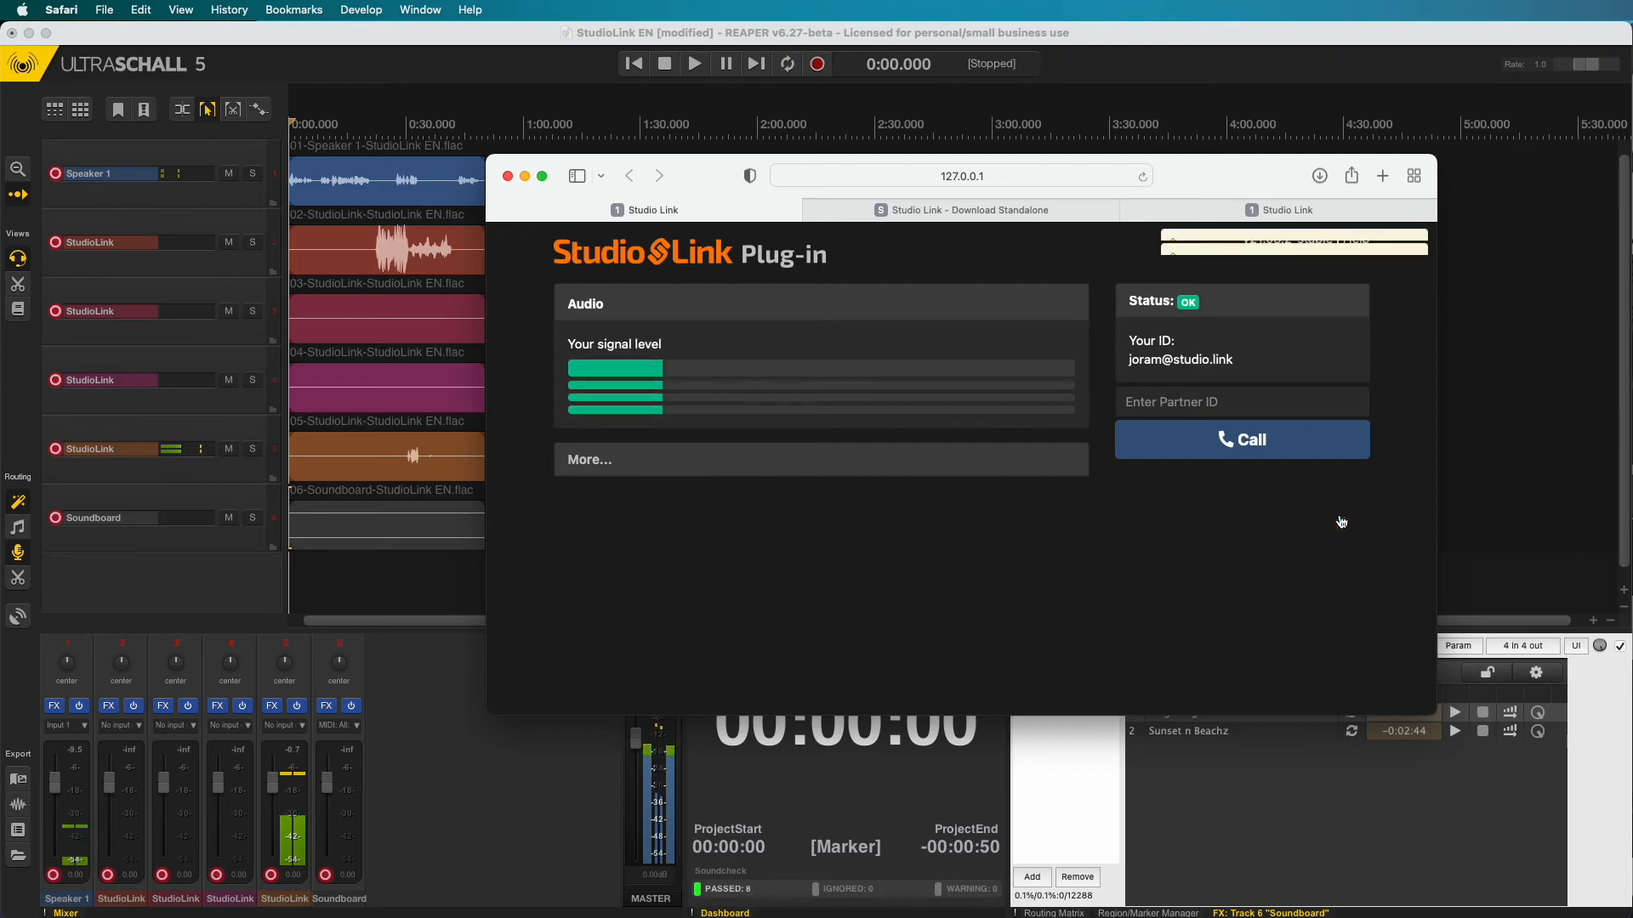
- Call the echo test service from the plug-in, hang up, and return to the Standalone tab
left_click(1259, 402)
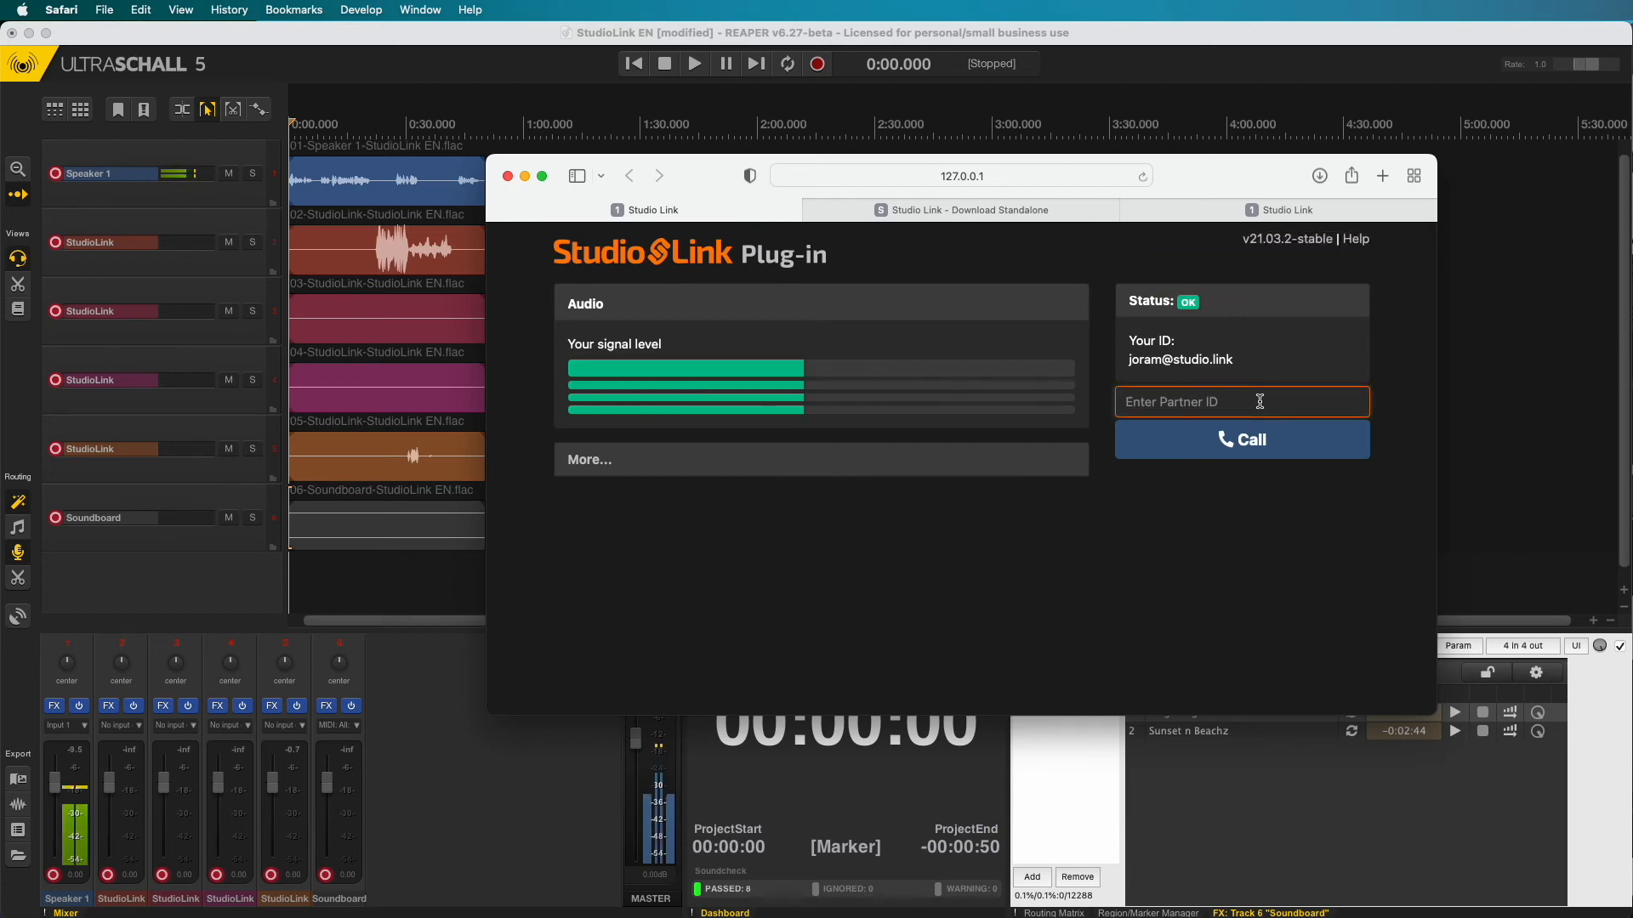
type("echo")
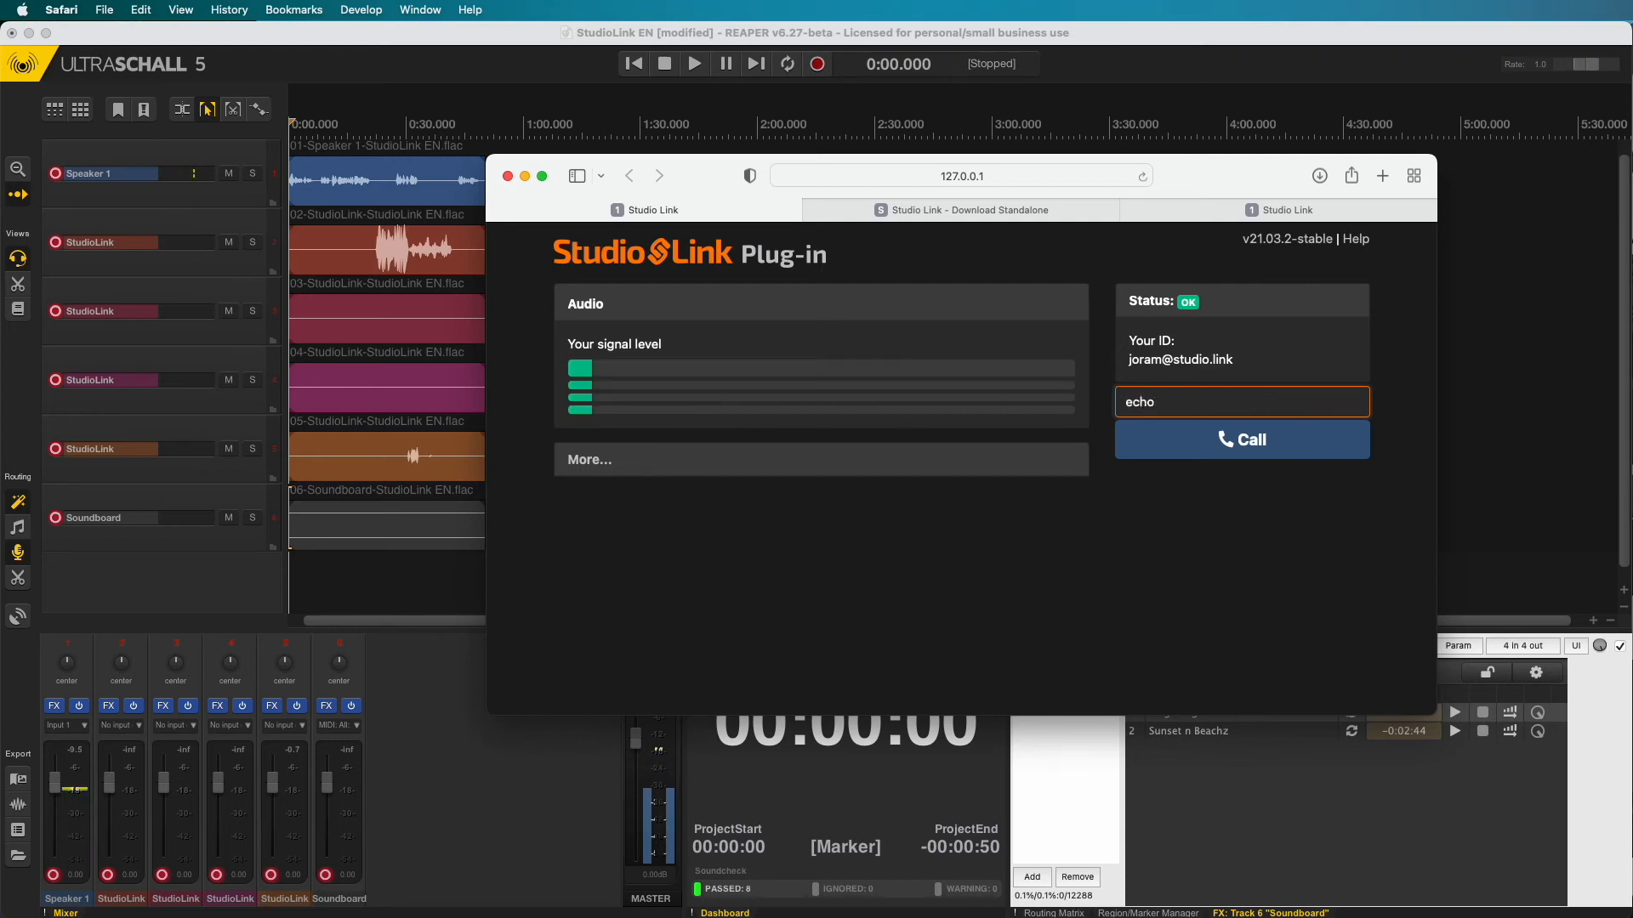
left_click(1199, 451)
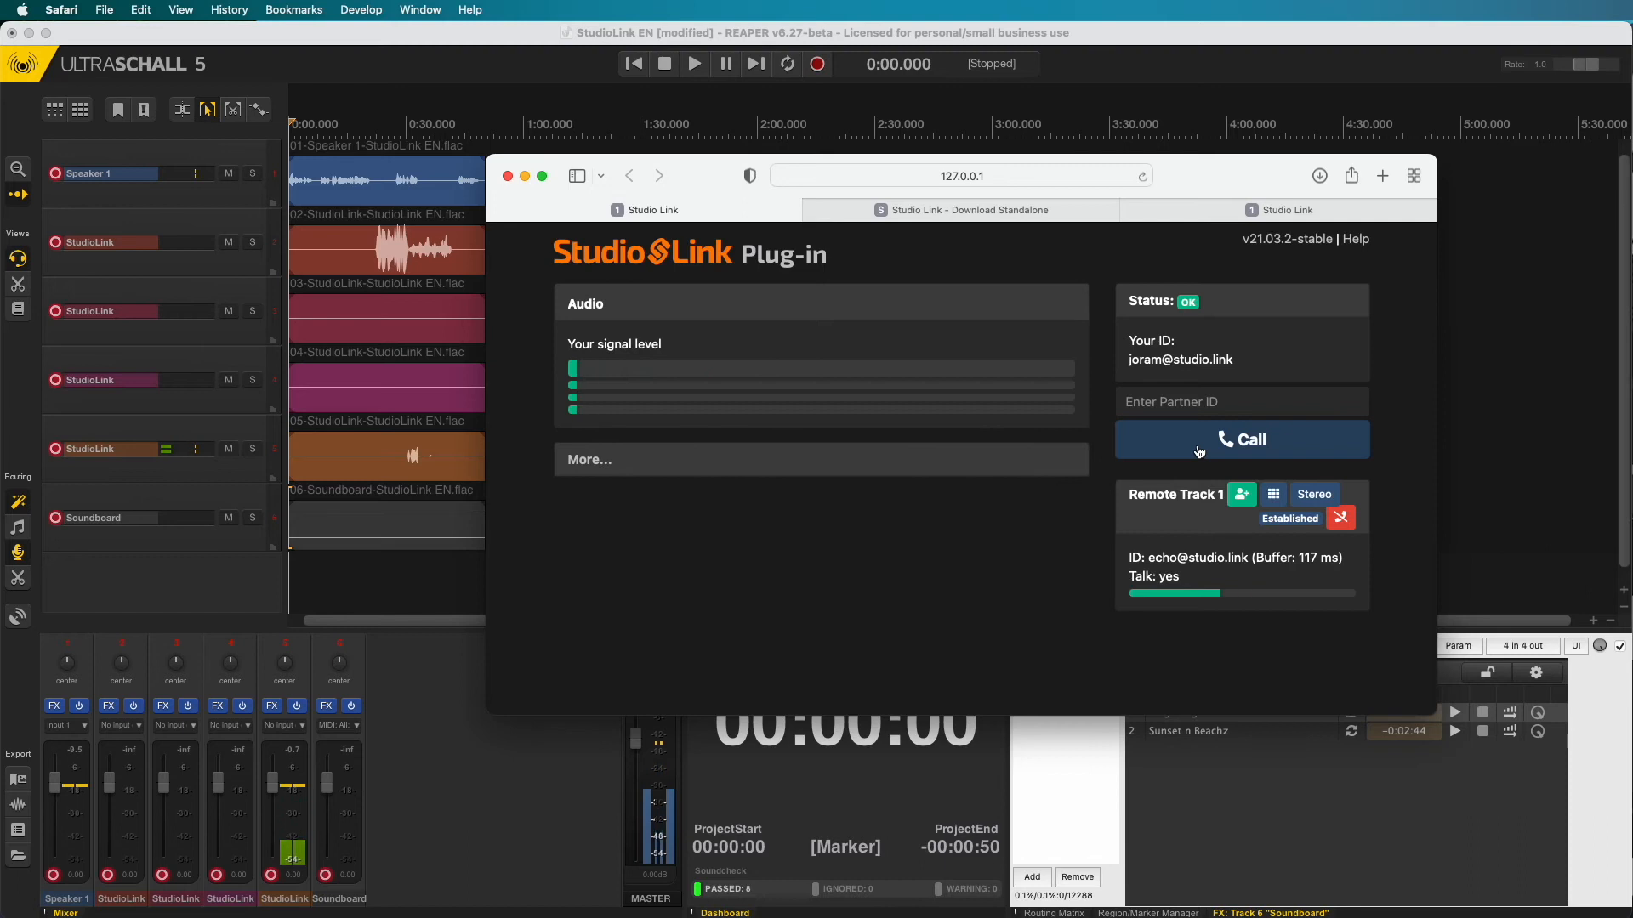
left_click(1341, 518)
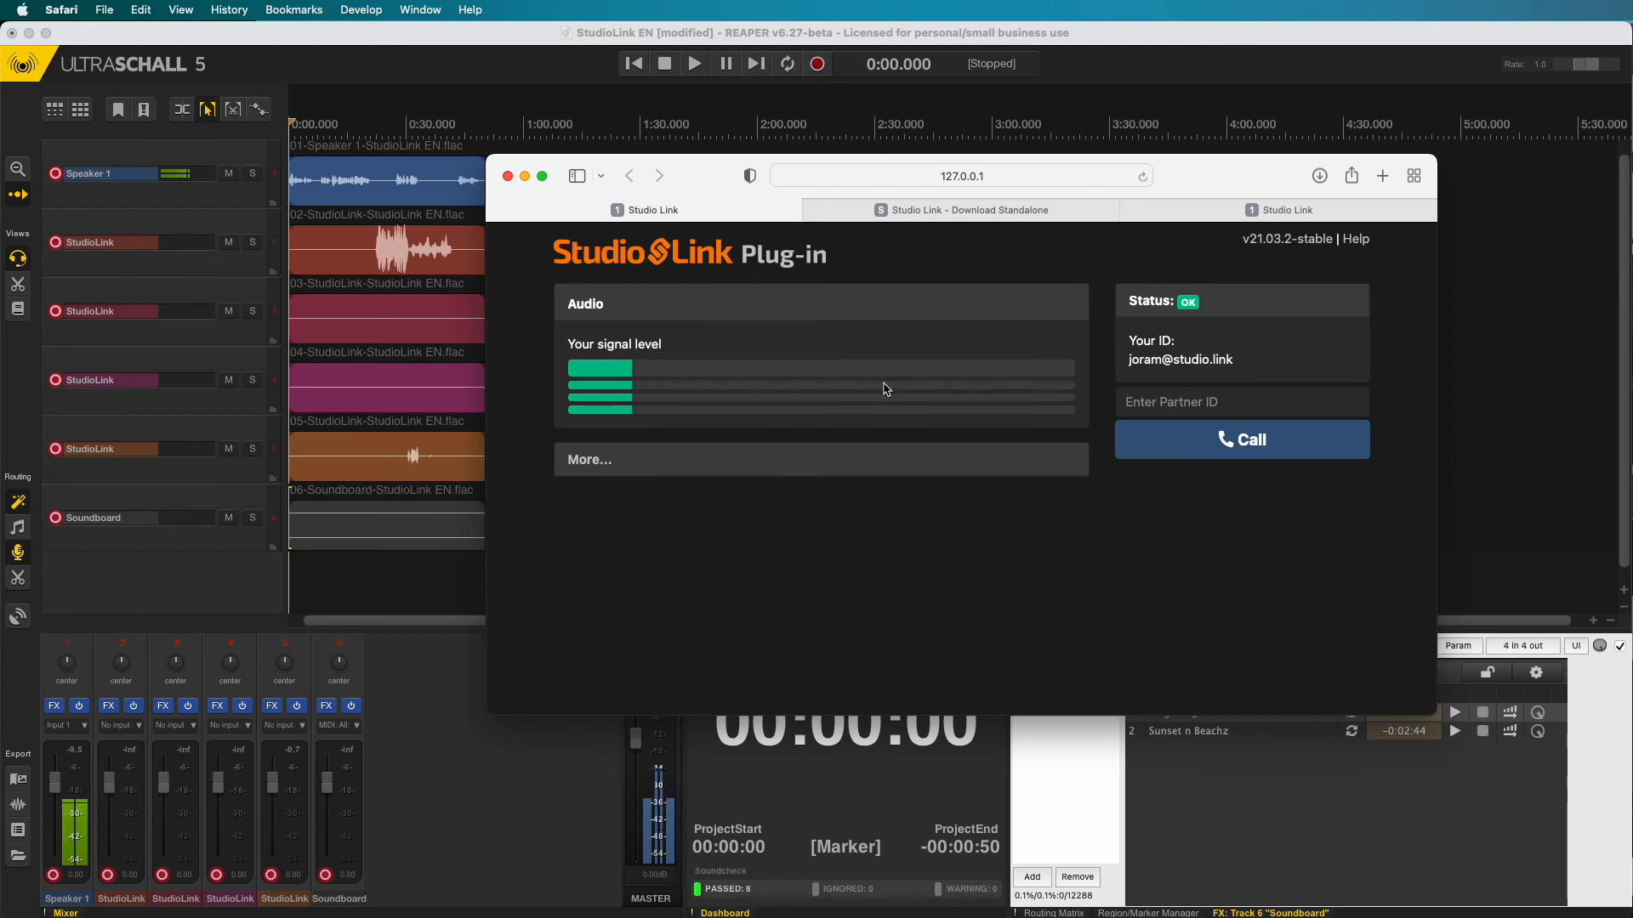
left_click(1301, 210)
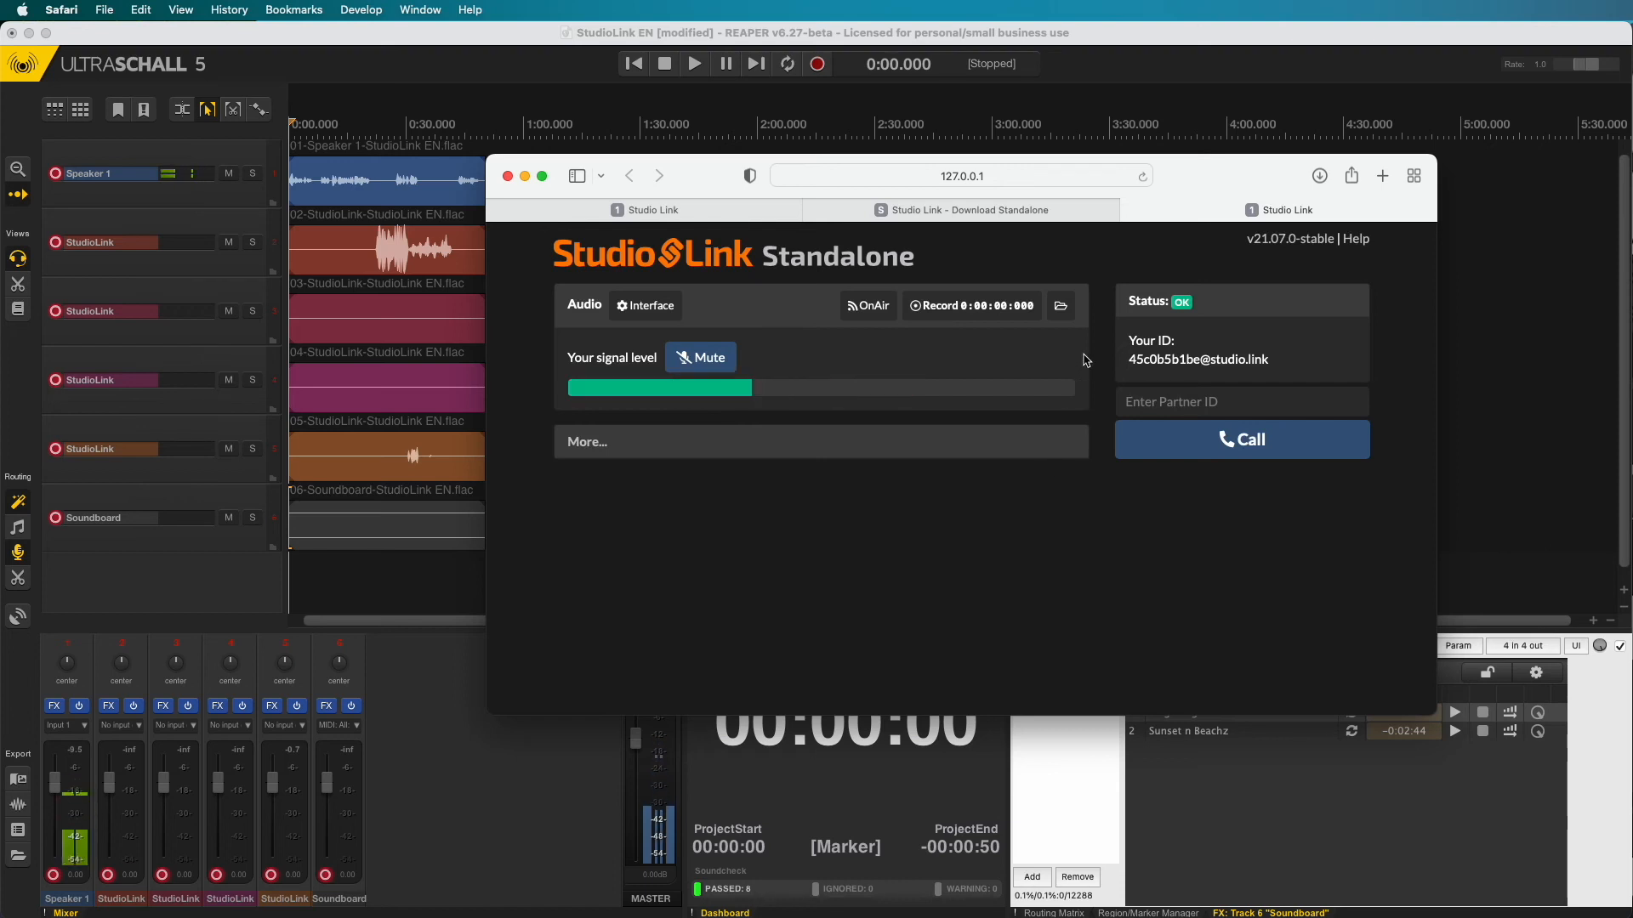
left_click(975, 308)
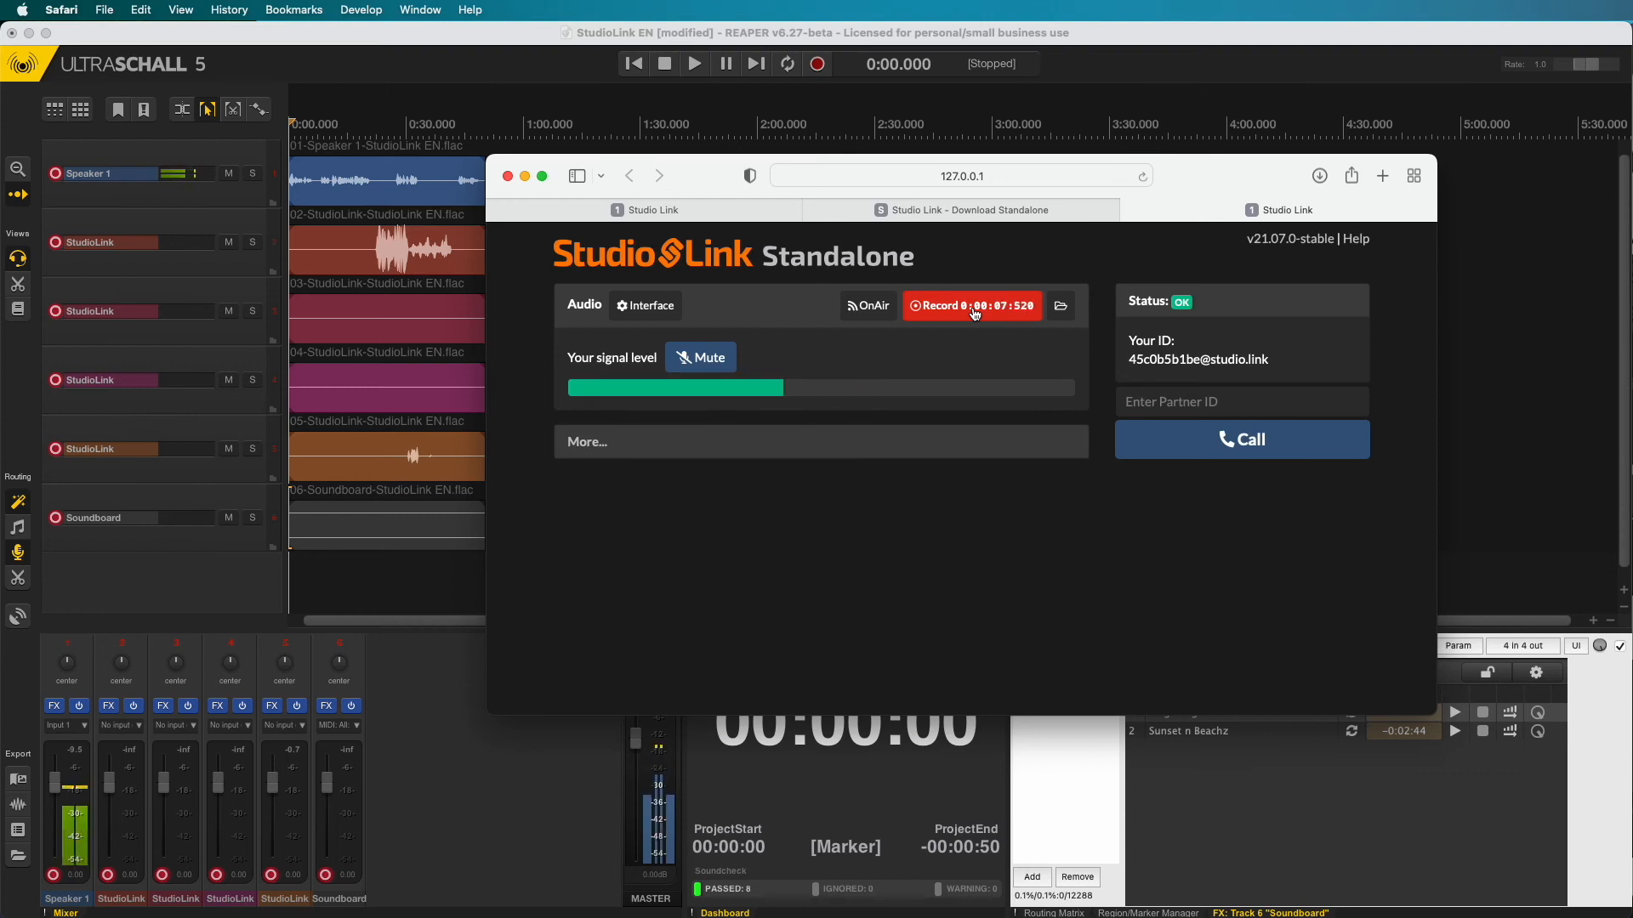
left_click(974, 312)
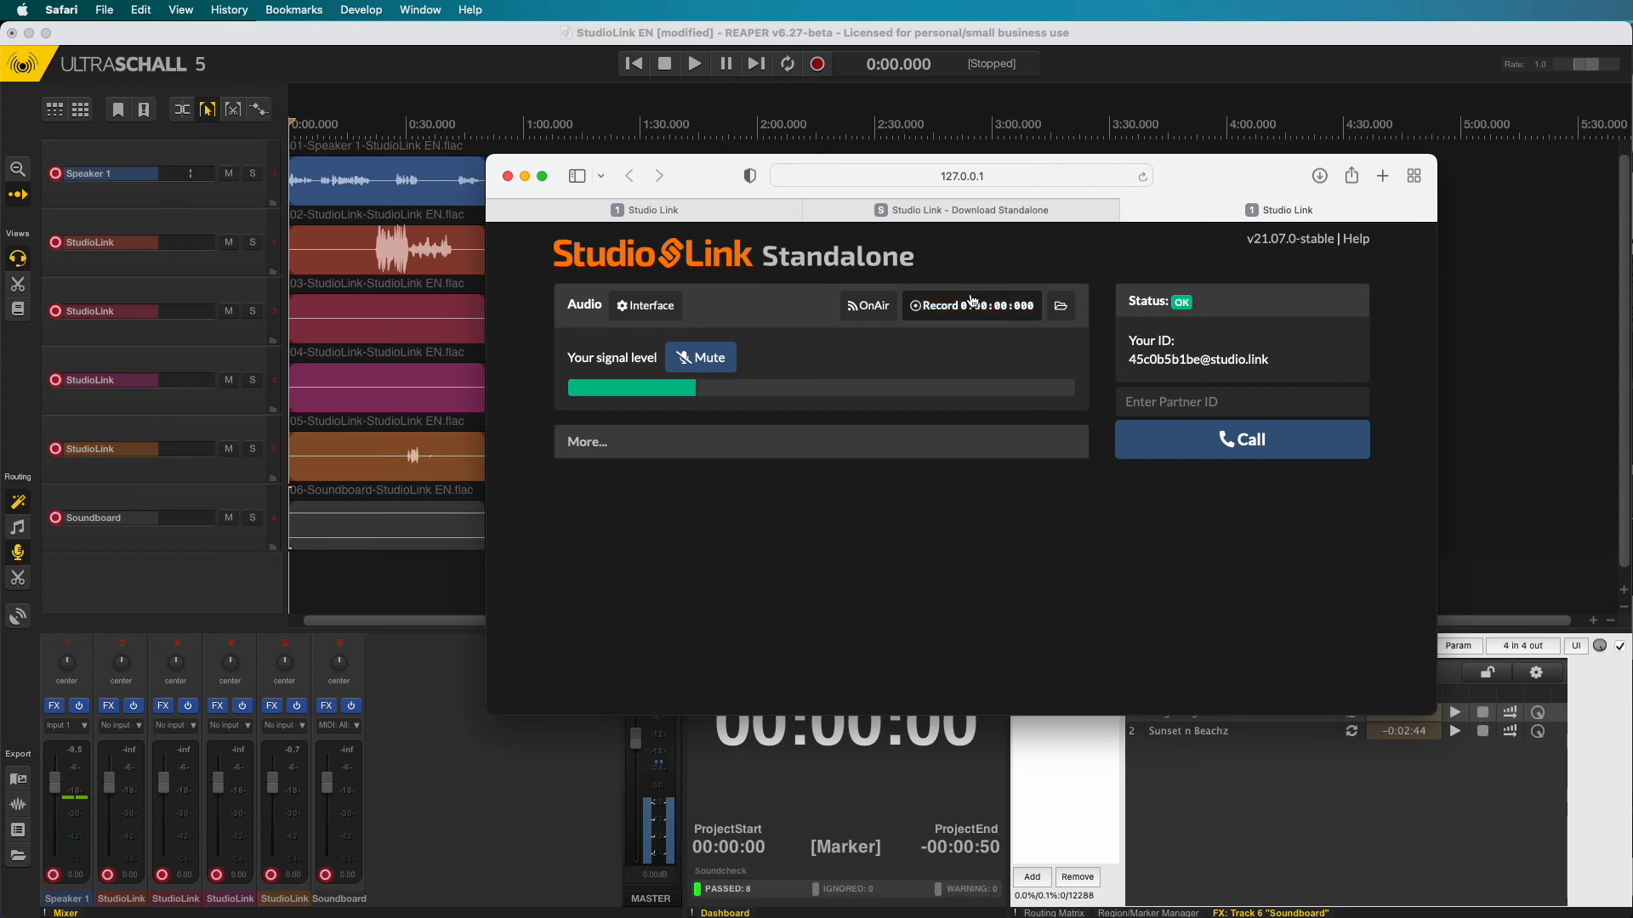
left_click(1062, 306)
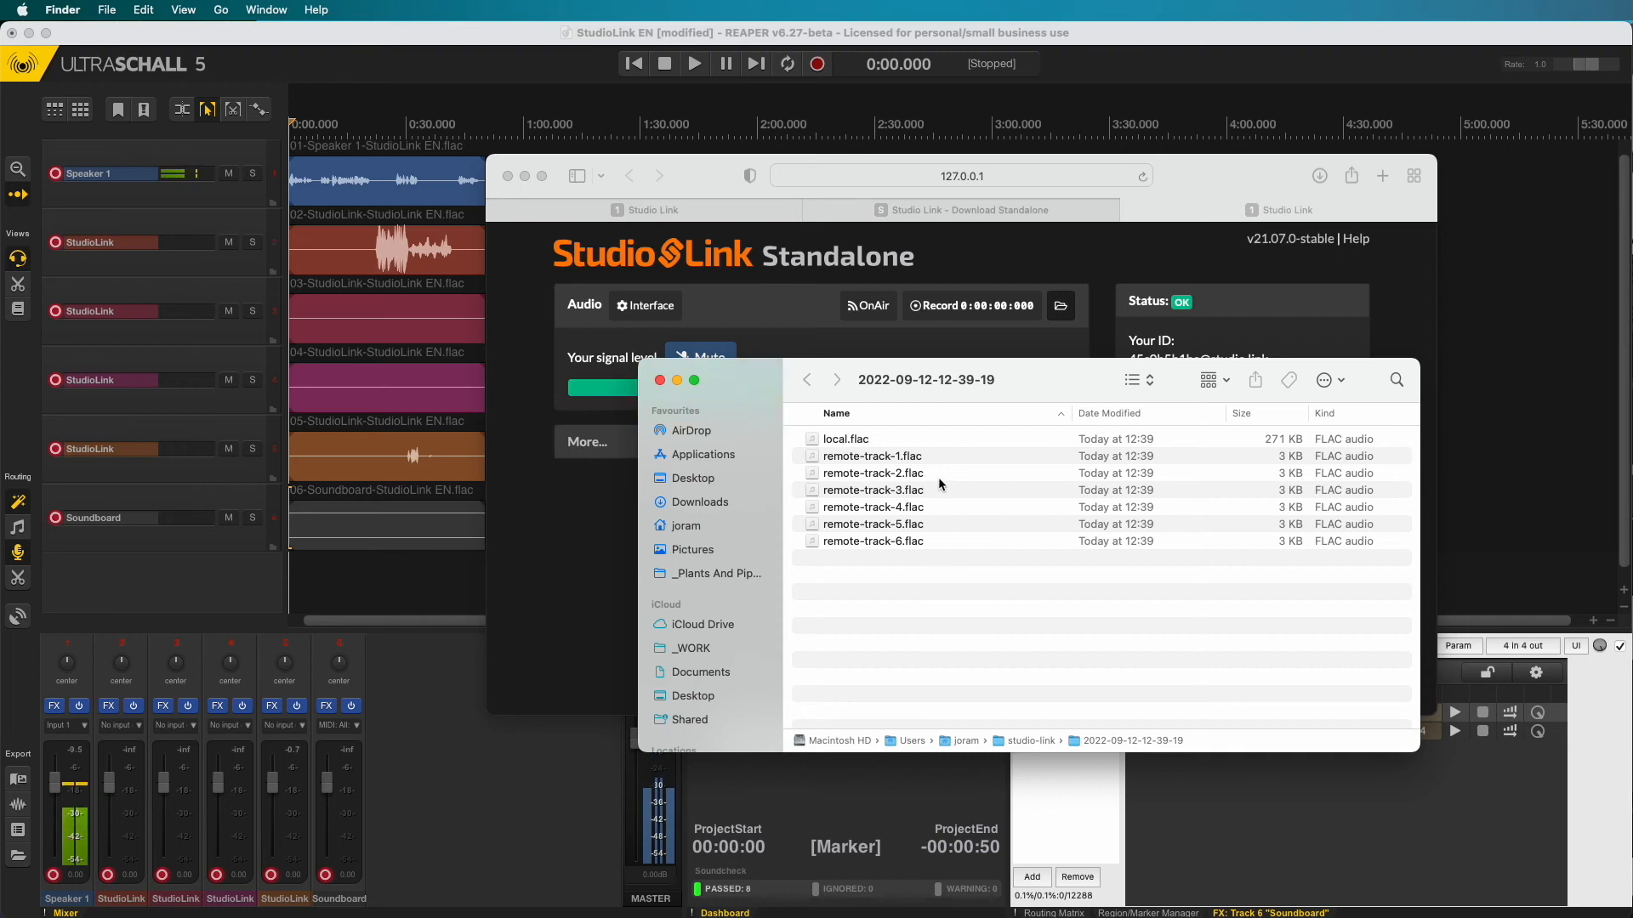
- Select local.flac through remote-track-6.flac and drag all seven into the project around 2:20
left_click(891, 441)
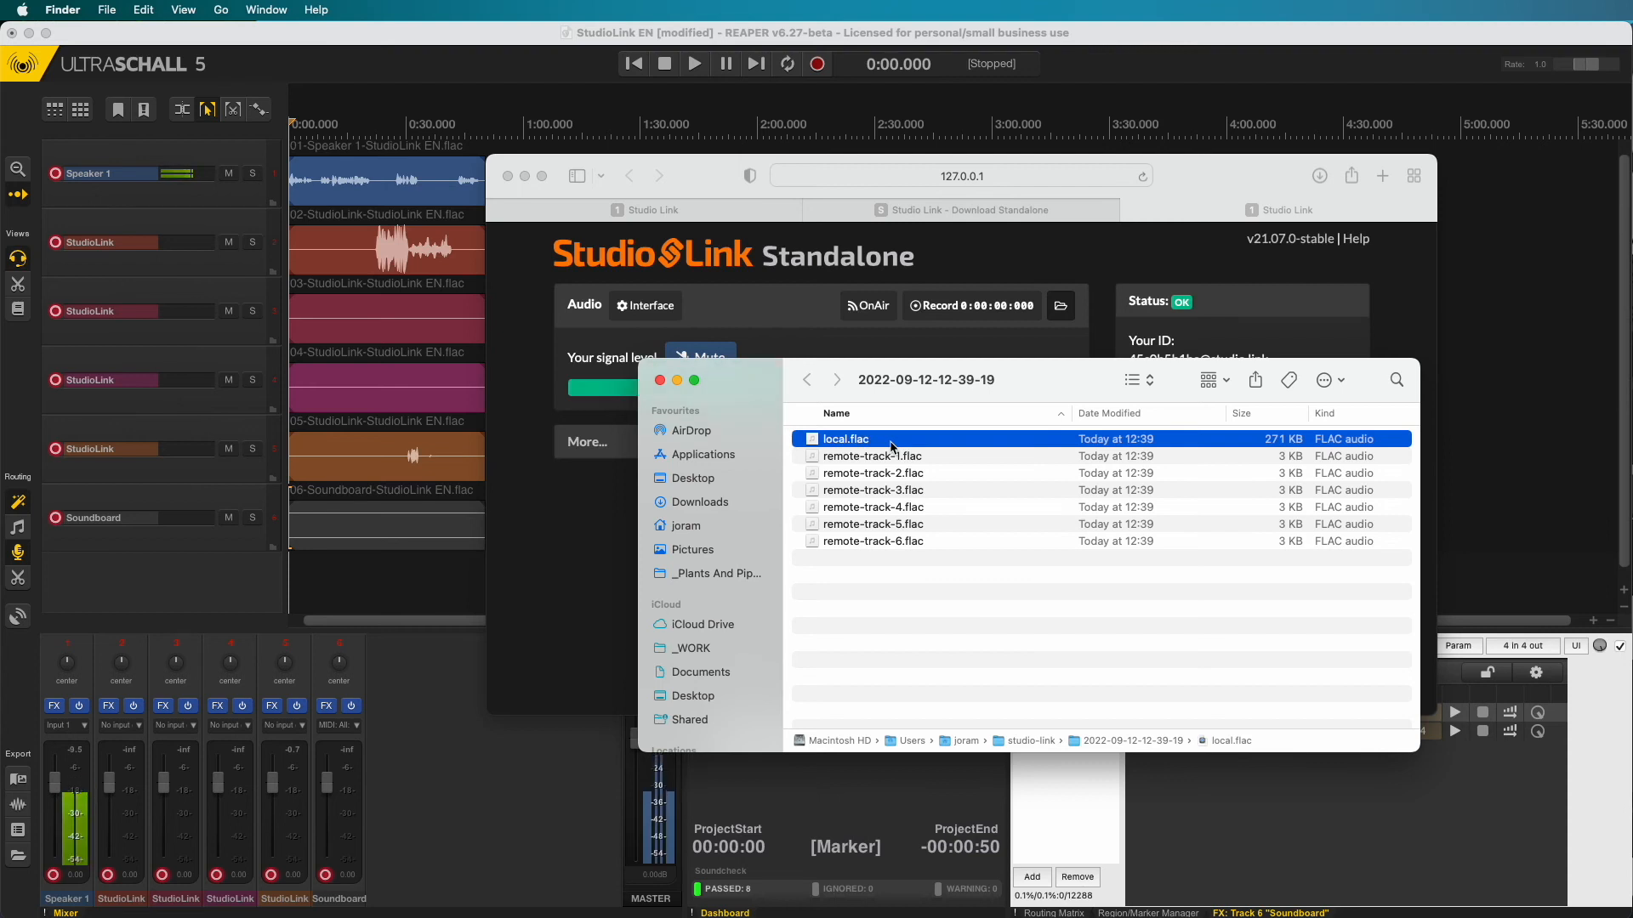
key("Down")
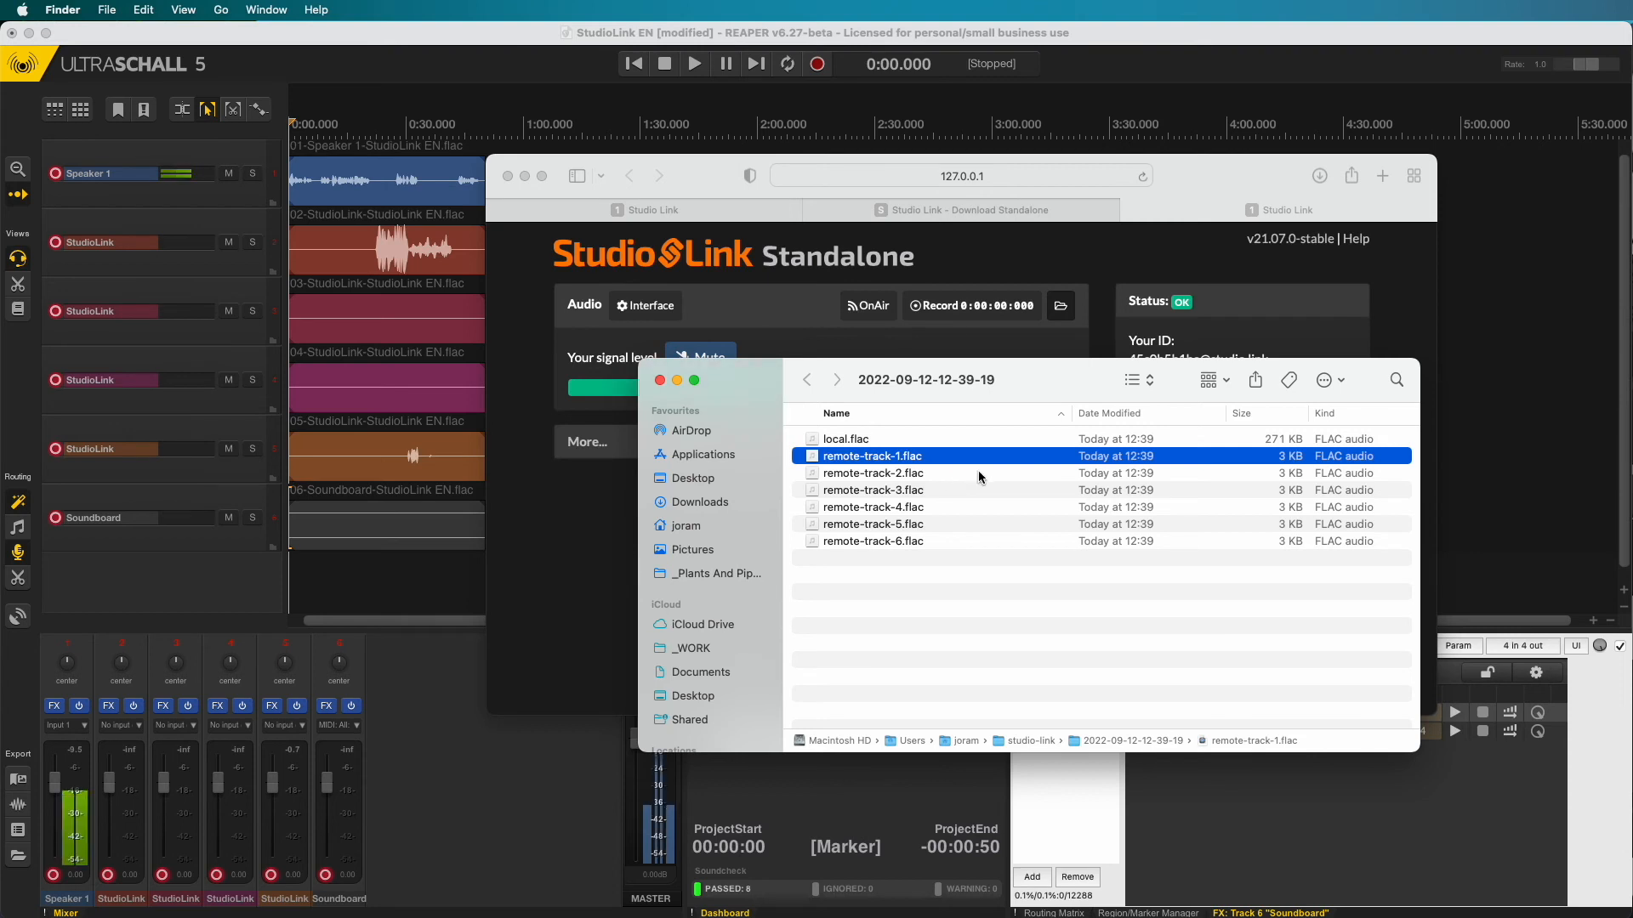
left_click(1262, 441)
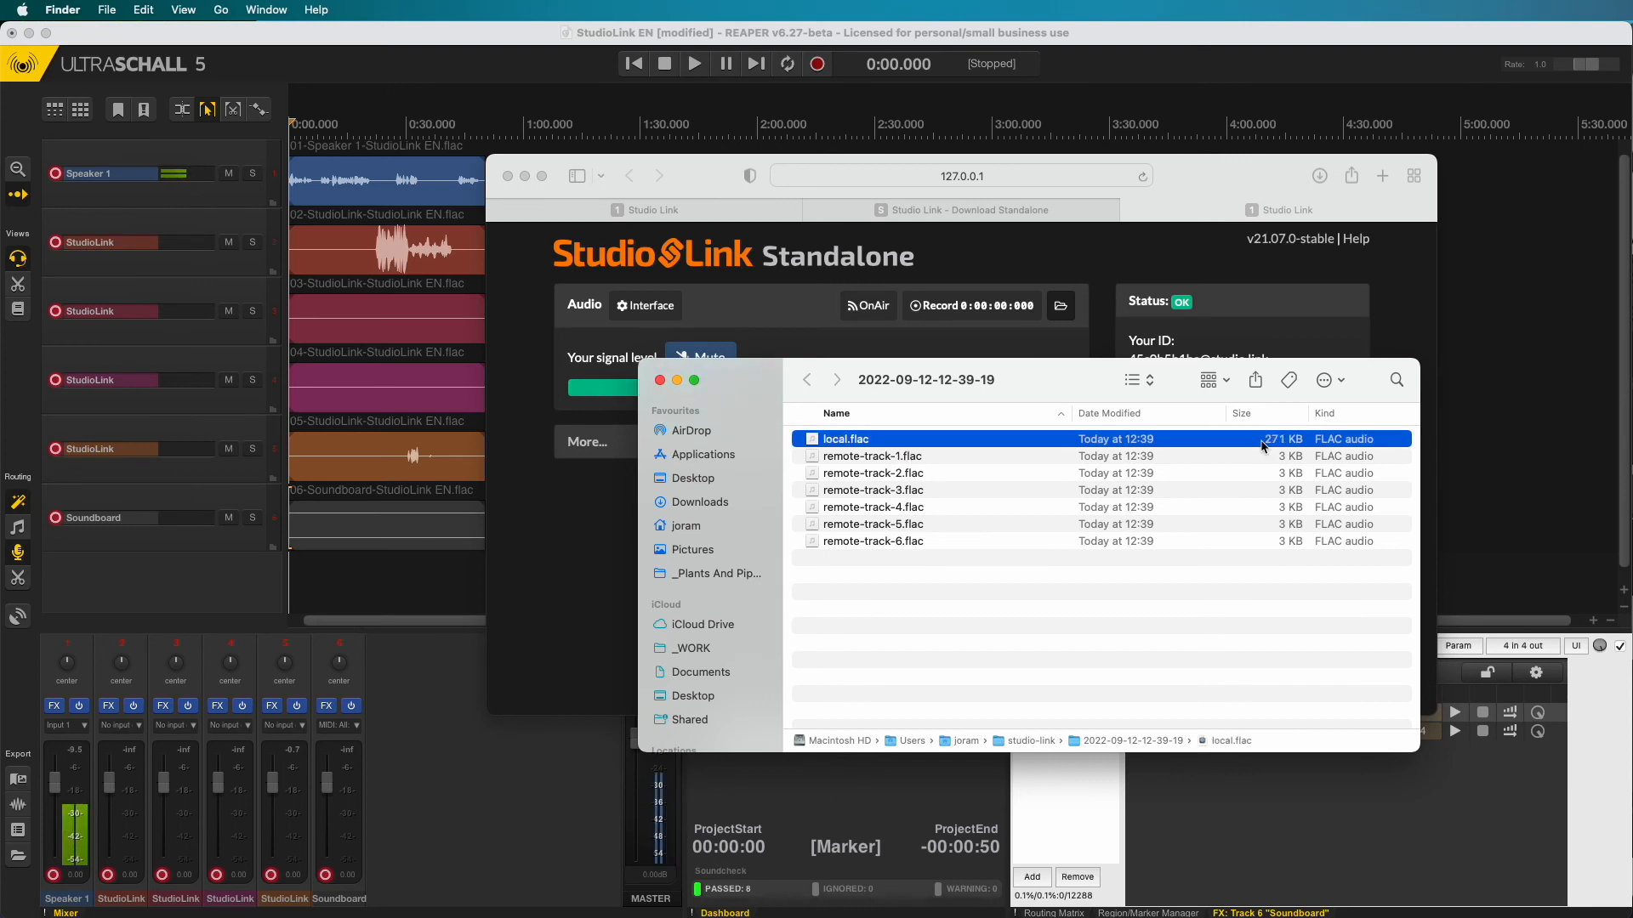
left_click(916, 546, "shift")
left_click_drag(854, 484, 823, 175)
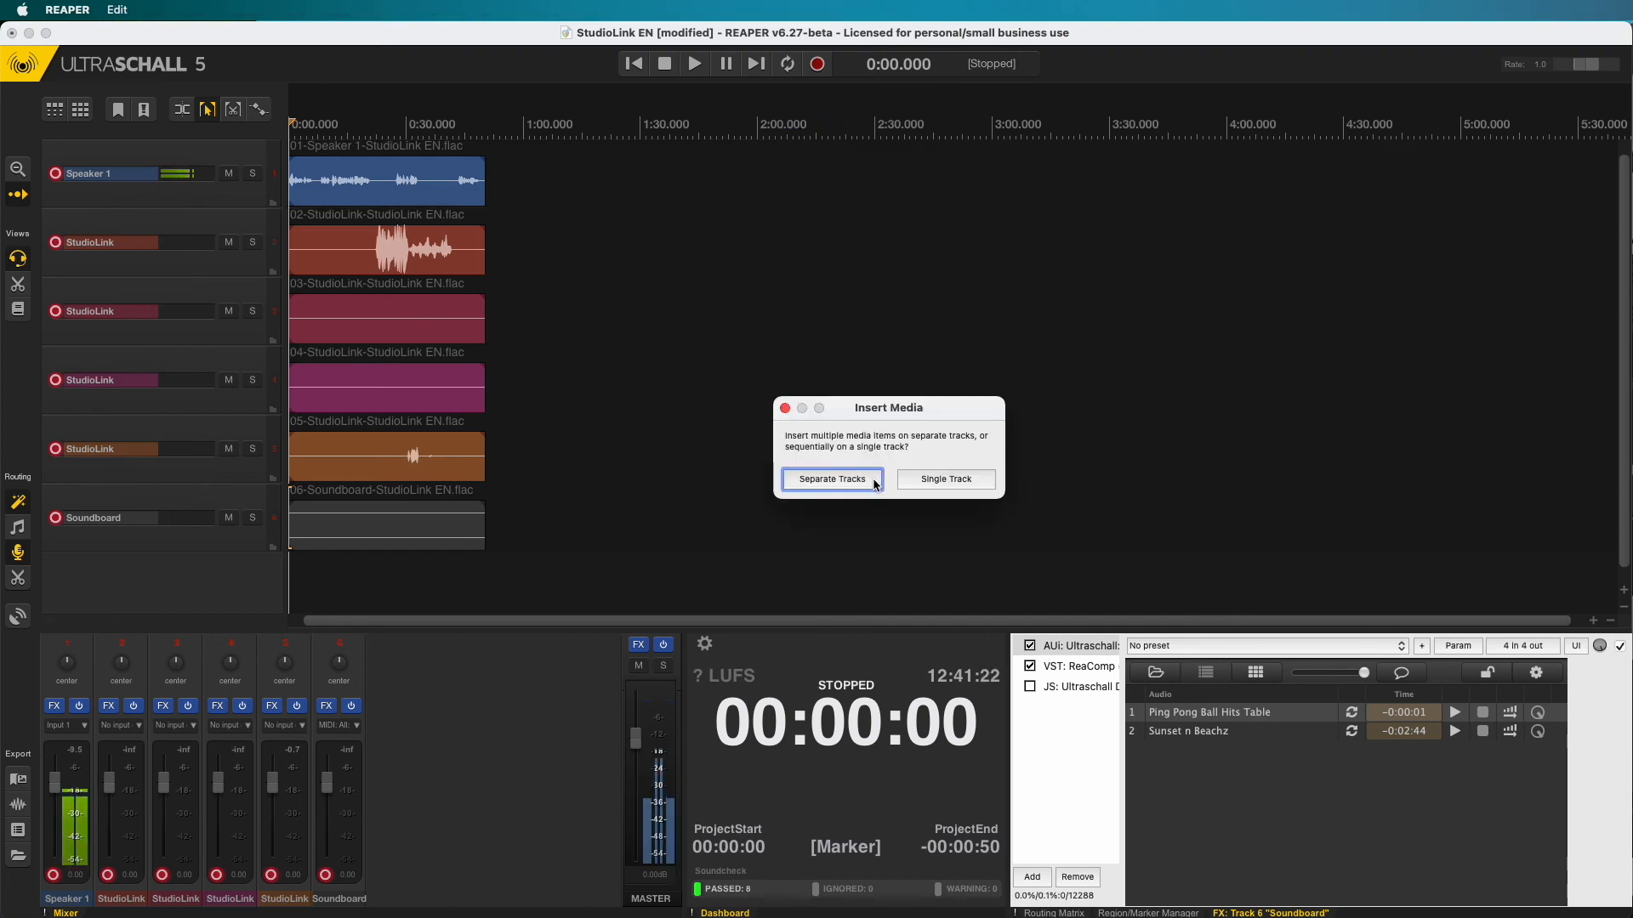
- Insert each FLAC recording on its own track and zoom in around 2:20
left_click(832, 479)
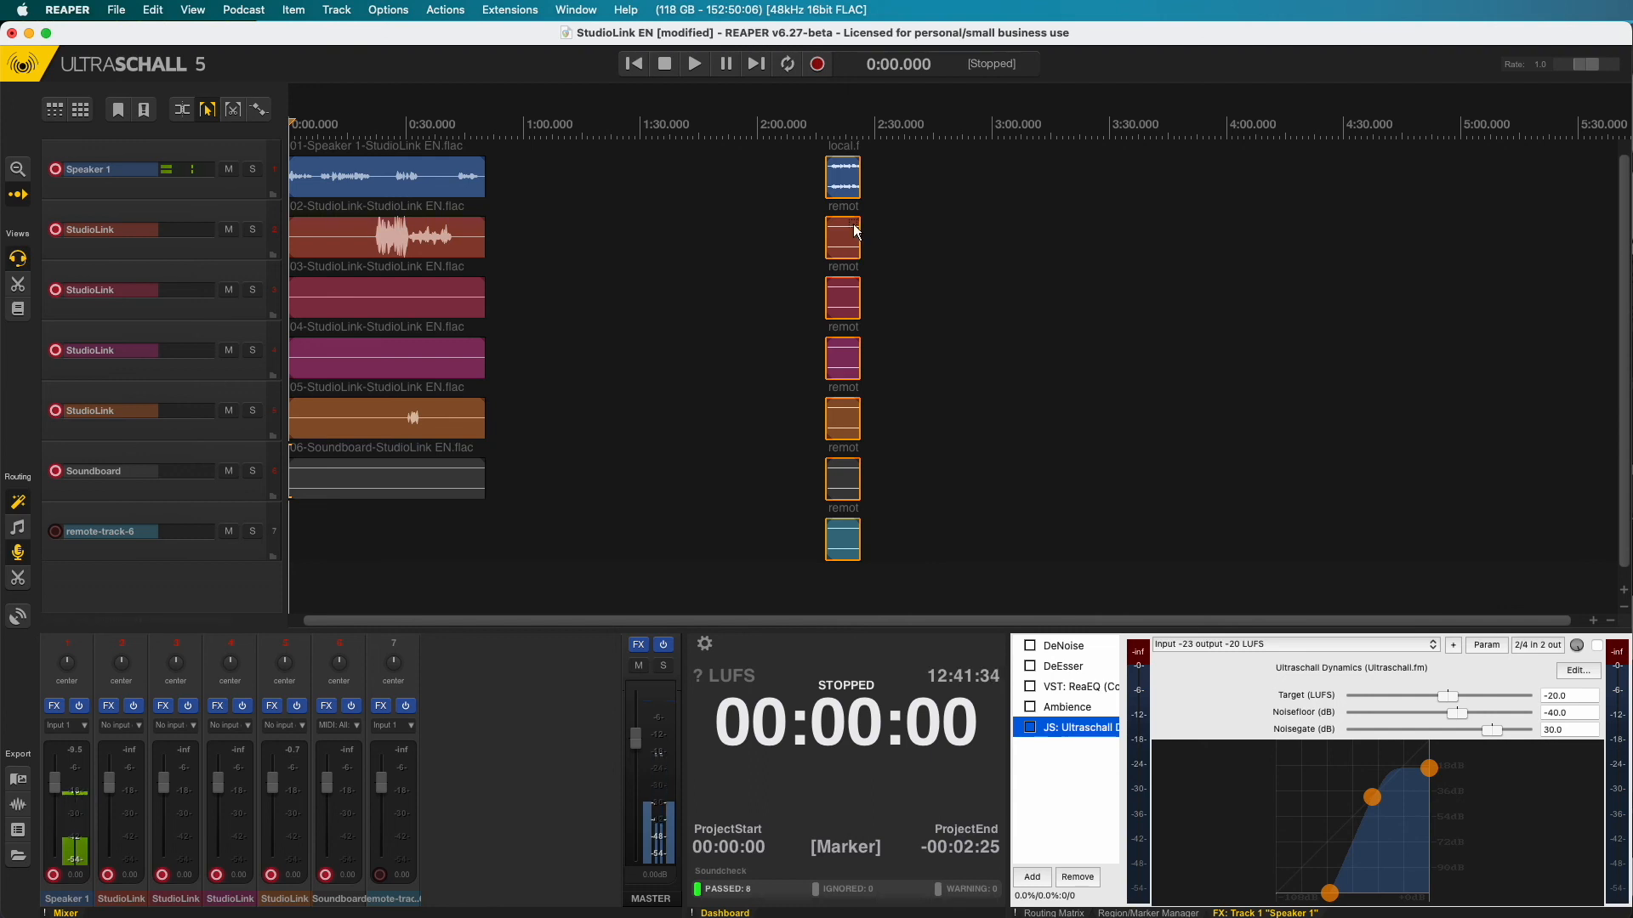
scroll(850, 214, "up", 8)
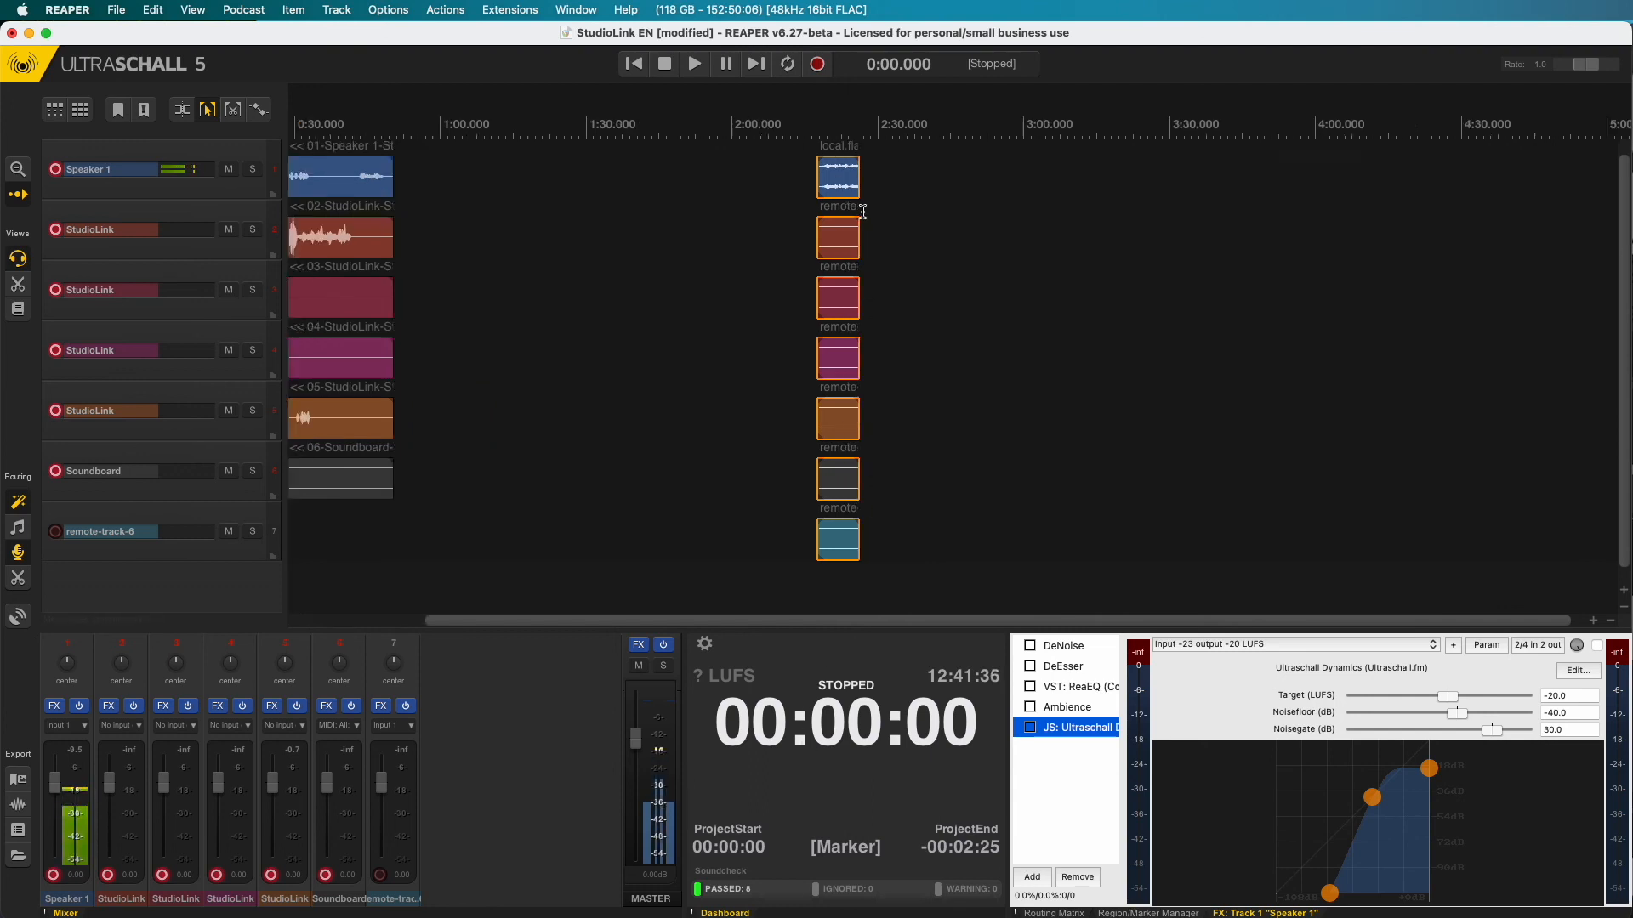